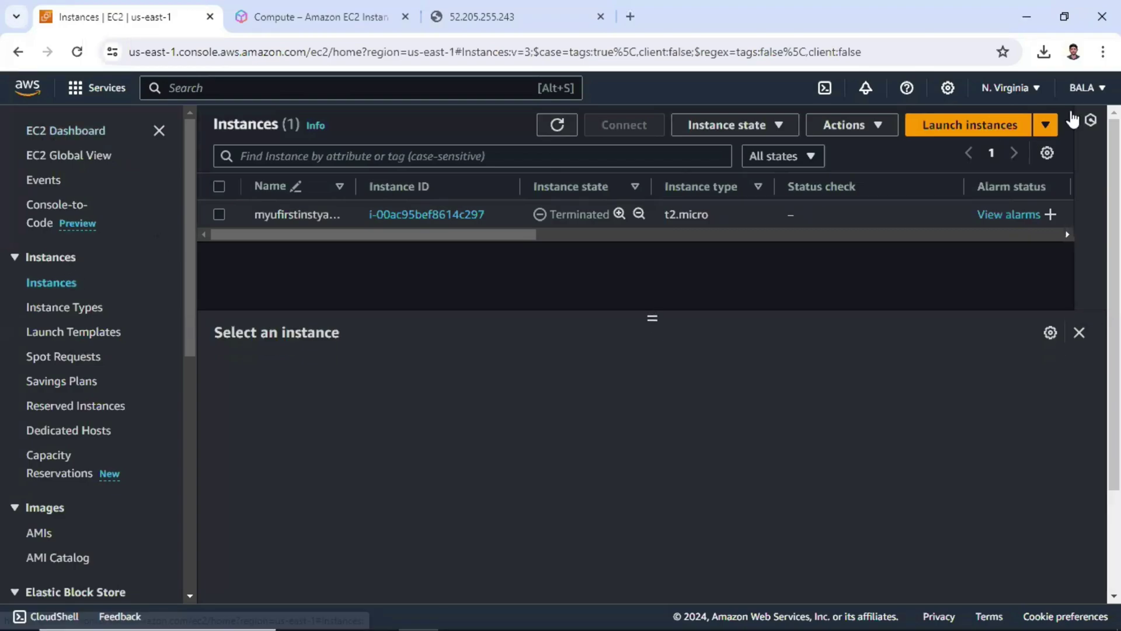
Open the launch form for a new EC2 instance and examine its key pair, network and firewall security group options
left_click(971, 129)
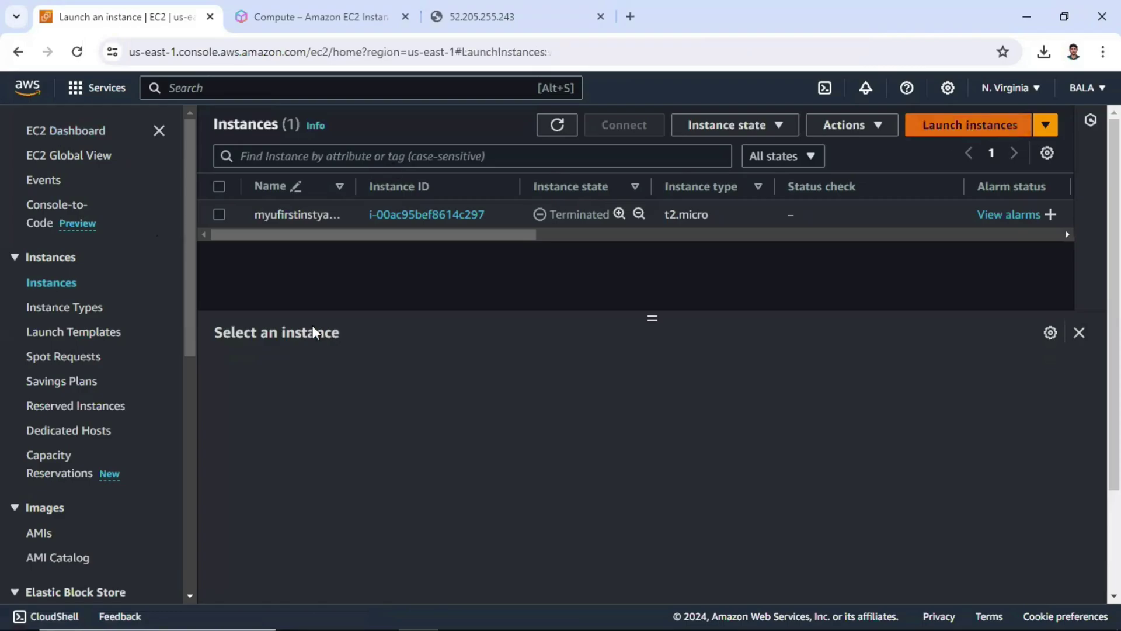
scroll(312, 324, "down", 3)
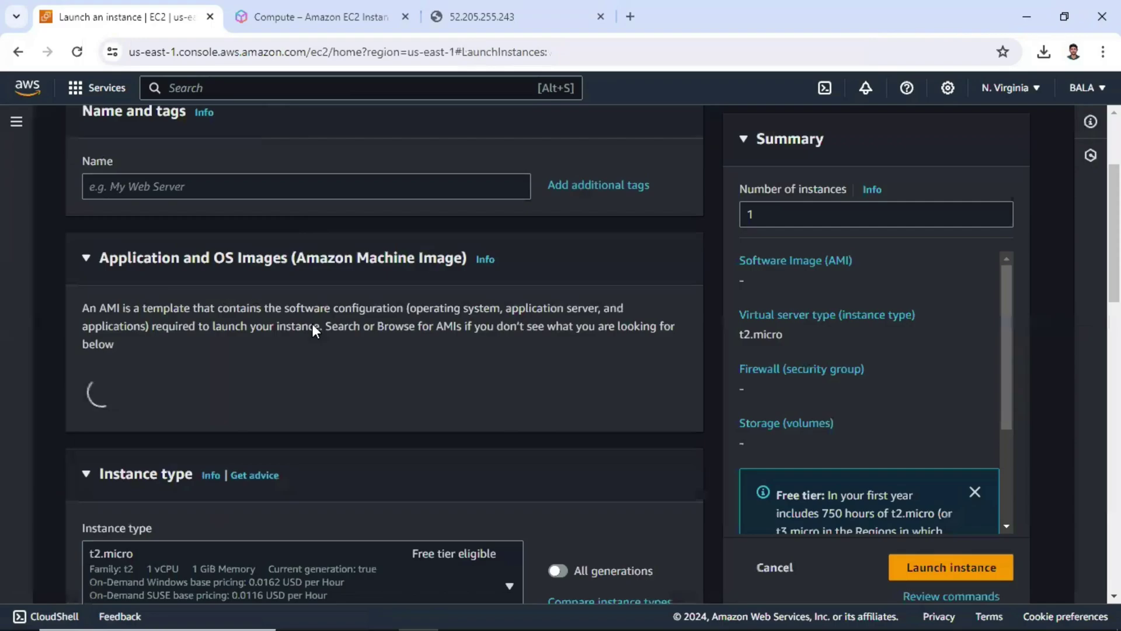
scroll(316, 309, "up", 3)
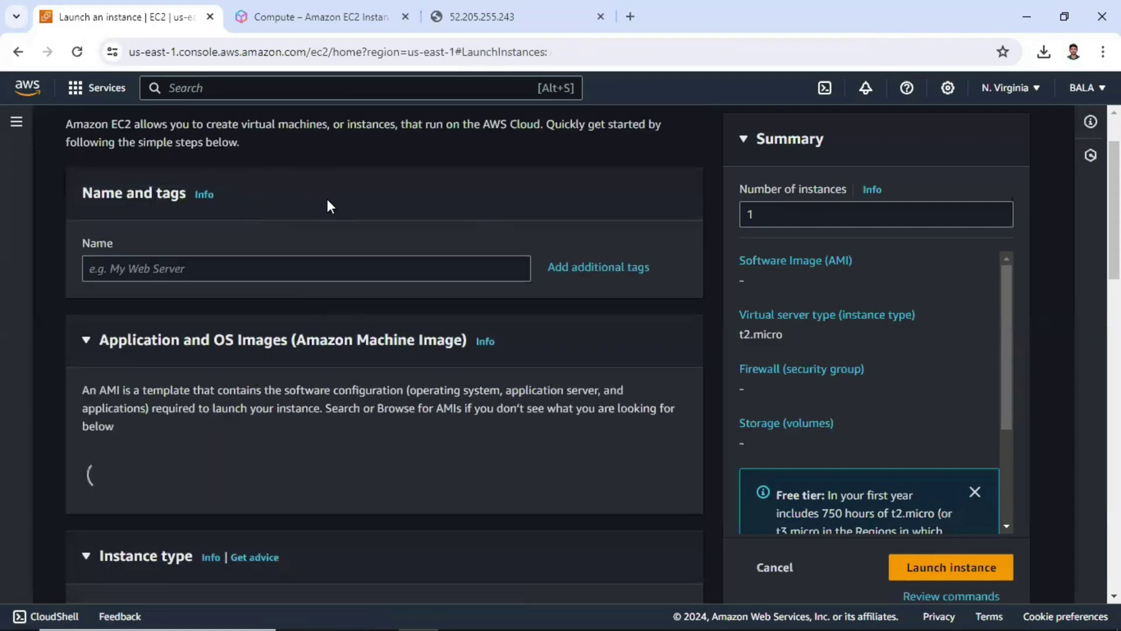
scroll(329, 208, "down", 1)
scroll(327, 203, "down", 8)
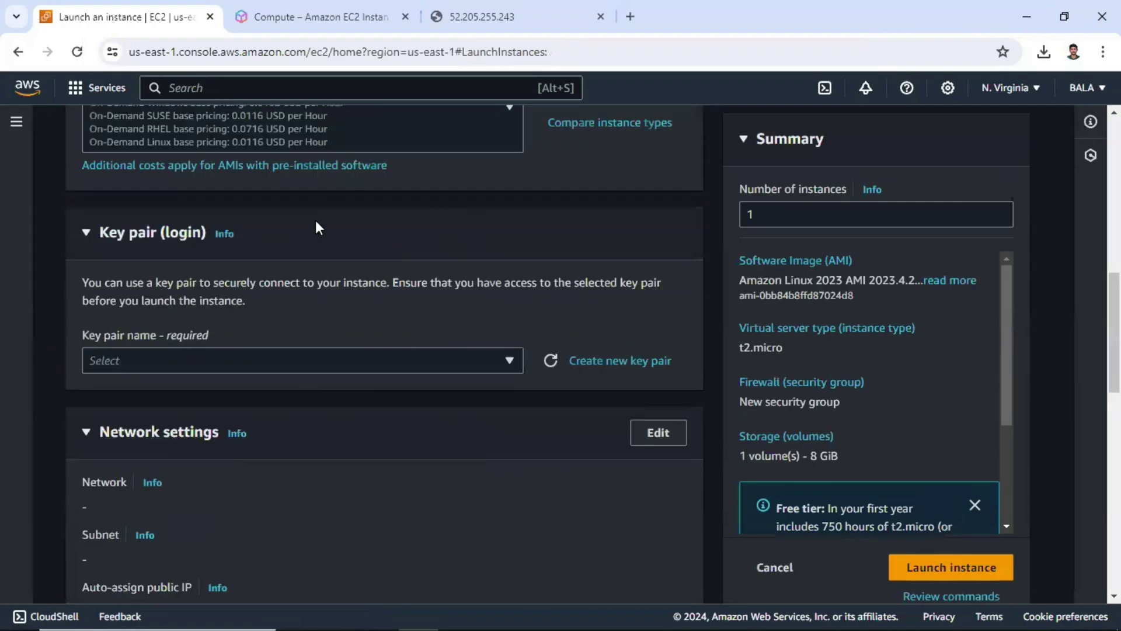
scroll(186, 183, "down", 4)
left_click_drag(220, 343, 416, 196)
scroll(106, 315, "down", 1)
left_click(103, 353)
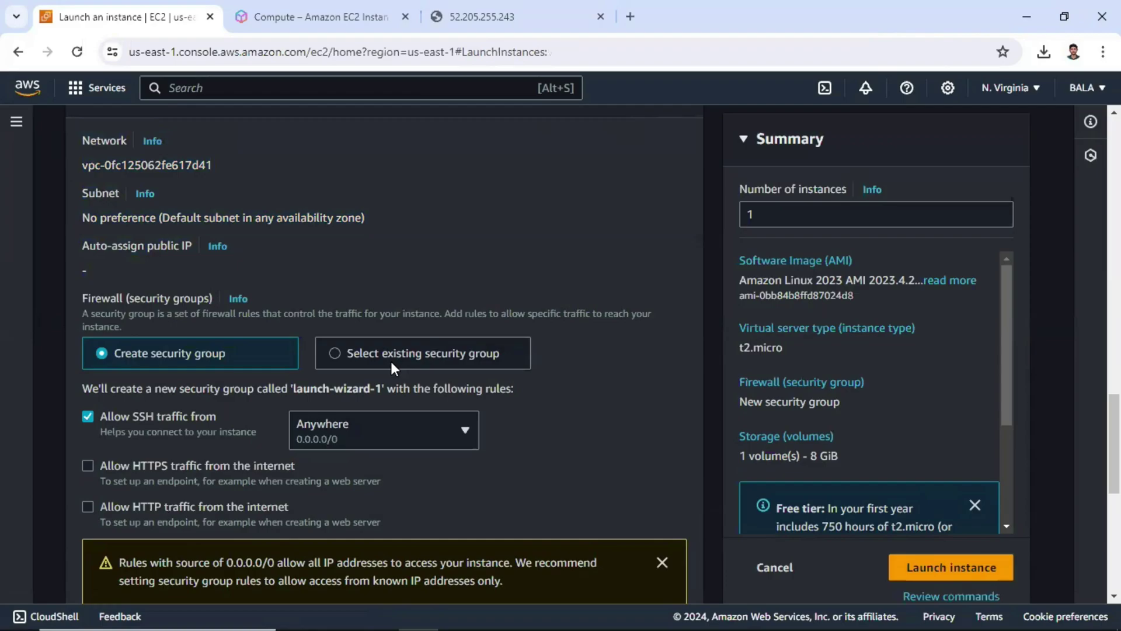
scroll(116, 356, "down", 1)
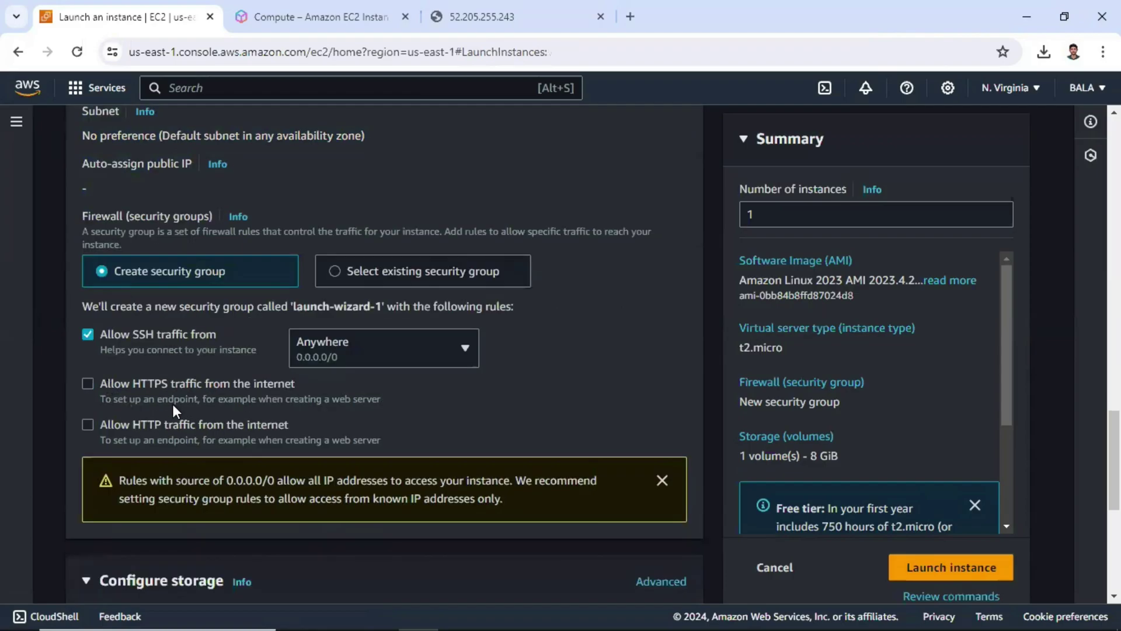
scroll(21, 135, "up", 6)
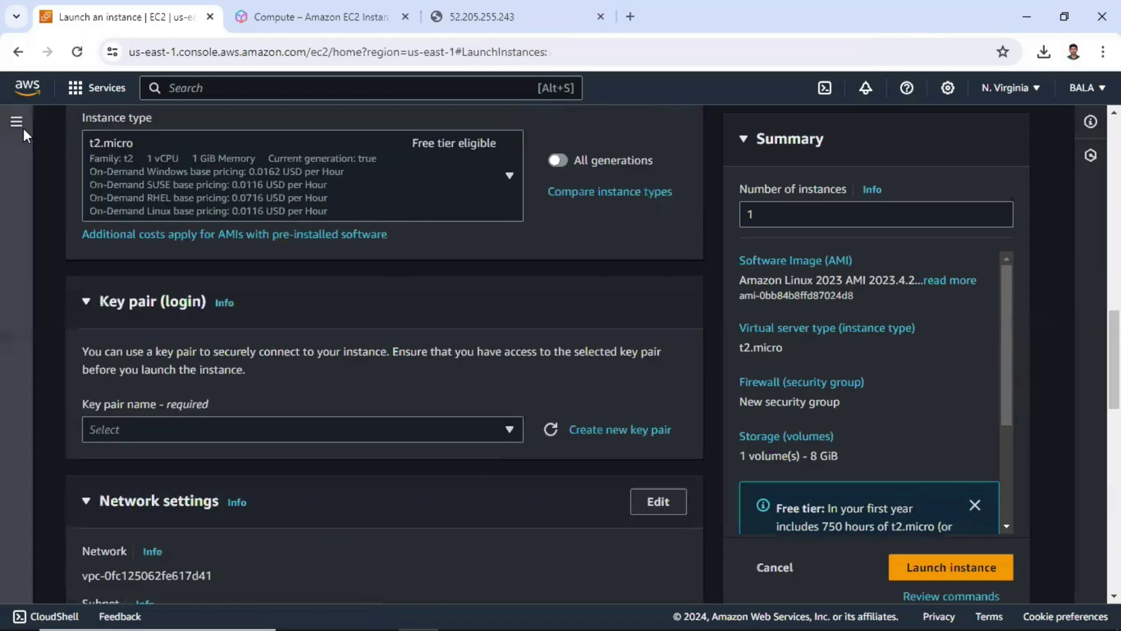
Go to the Security Groups list under Network & Security and dismiss the deletion notice
left_click(20, 123)
left_click(34, 159)
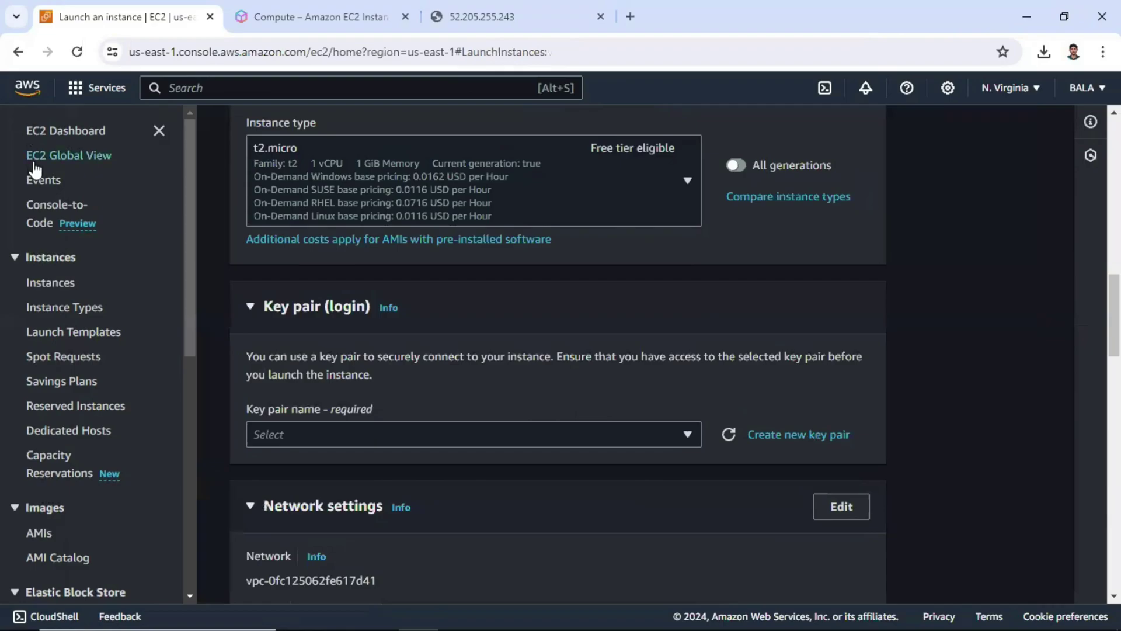
scroll(66, 344, "down", 5)
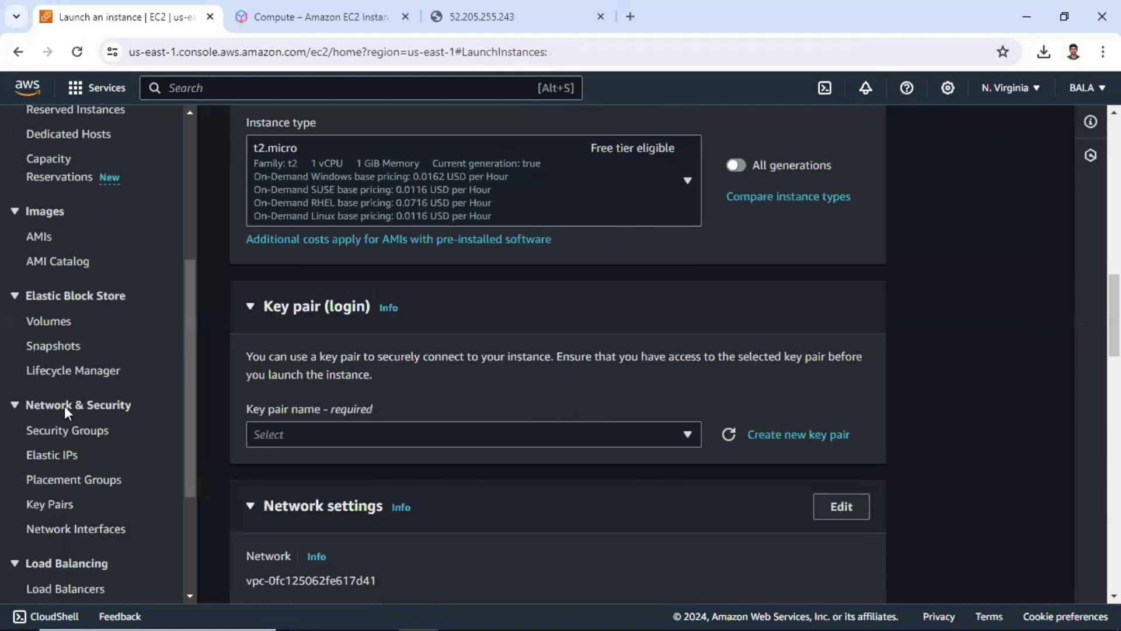
scroll(76, 408, "down", 1)
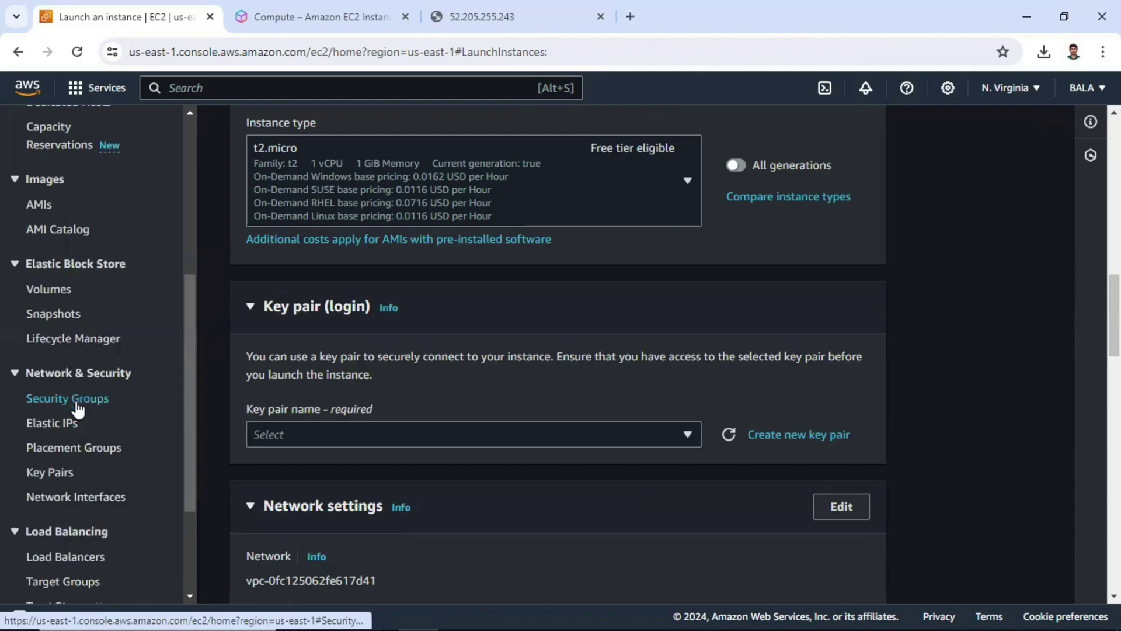
left_click(80, 403)
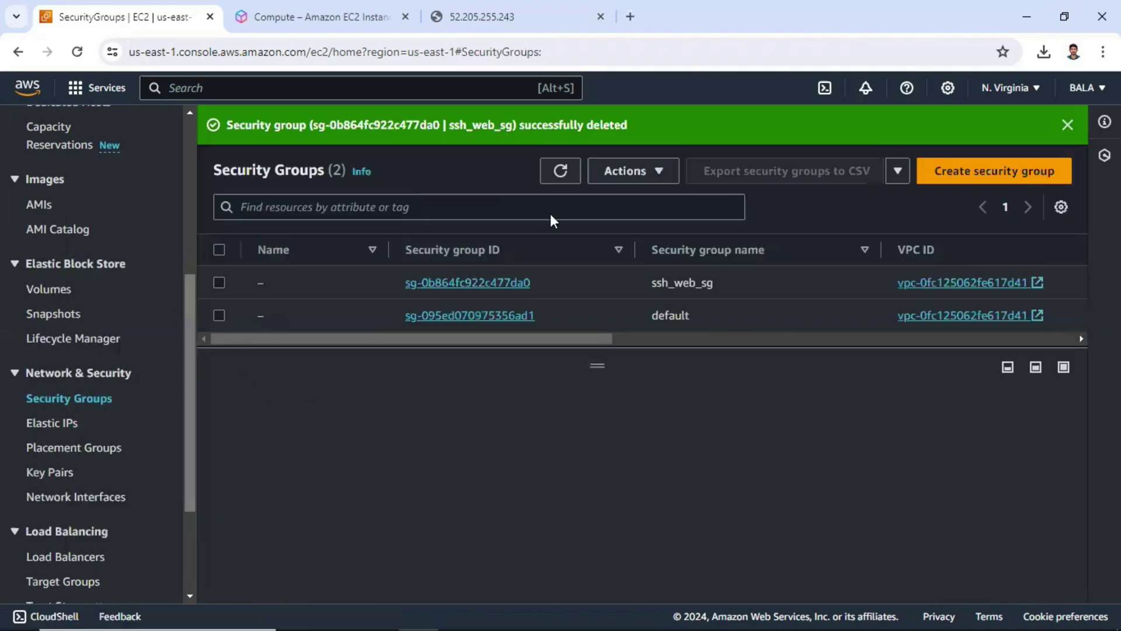
left_click(1067, 125)
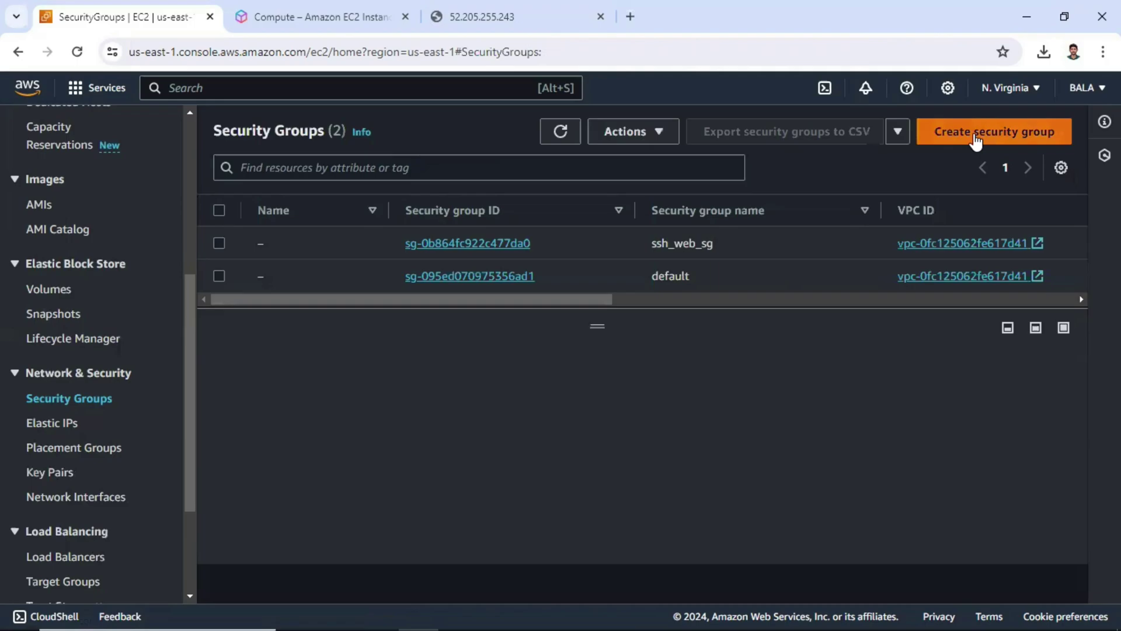
Start a new security group and name it sg_ssh_http_lab
left_click(997, 138)
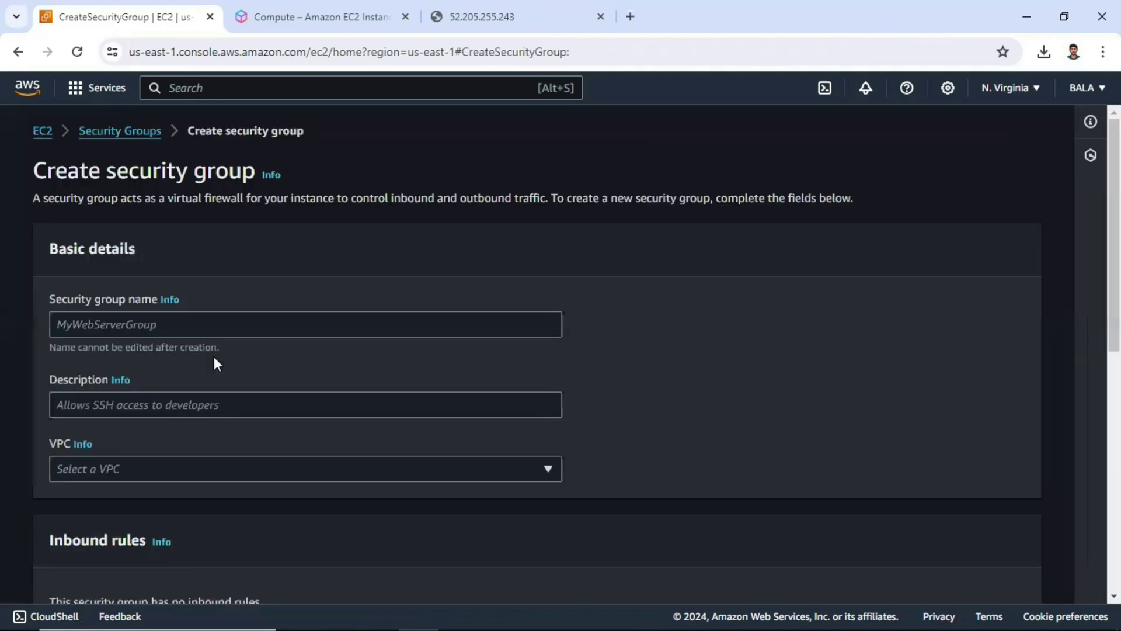
scroll(208, 283, "down", 7)
scroll(188, 301, "up", 7)
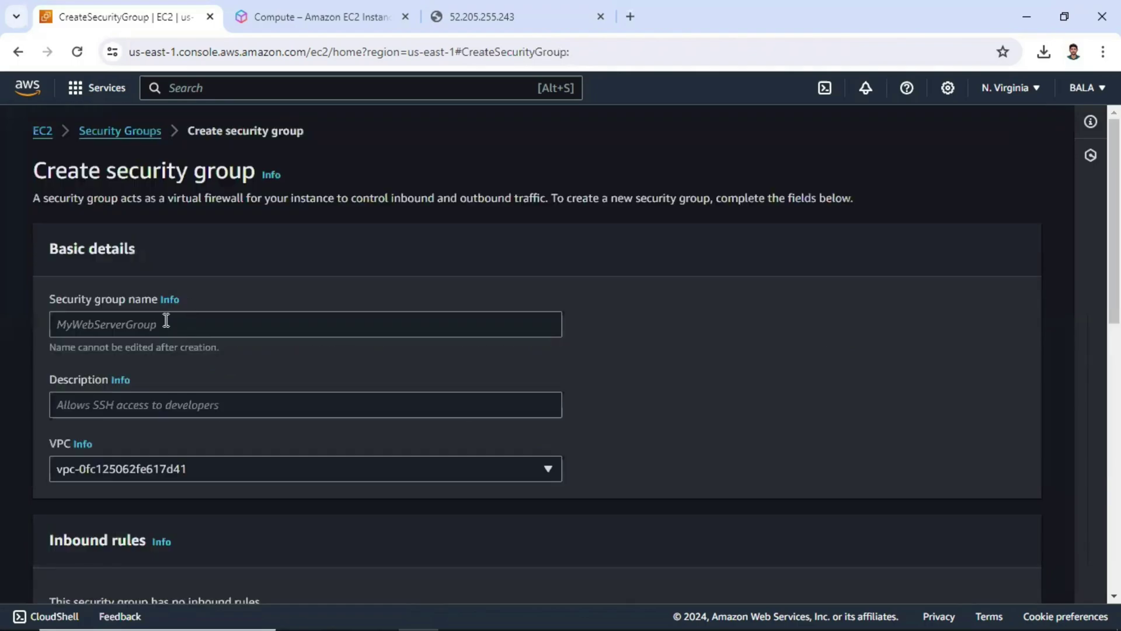
left_click(177, 322)
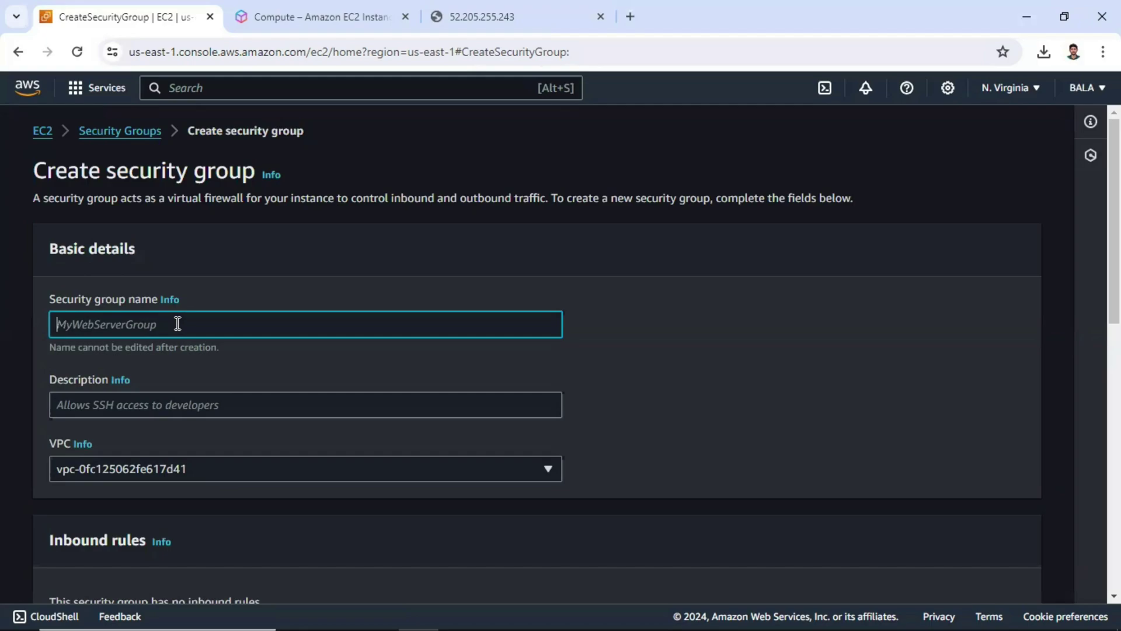
type("sg")
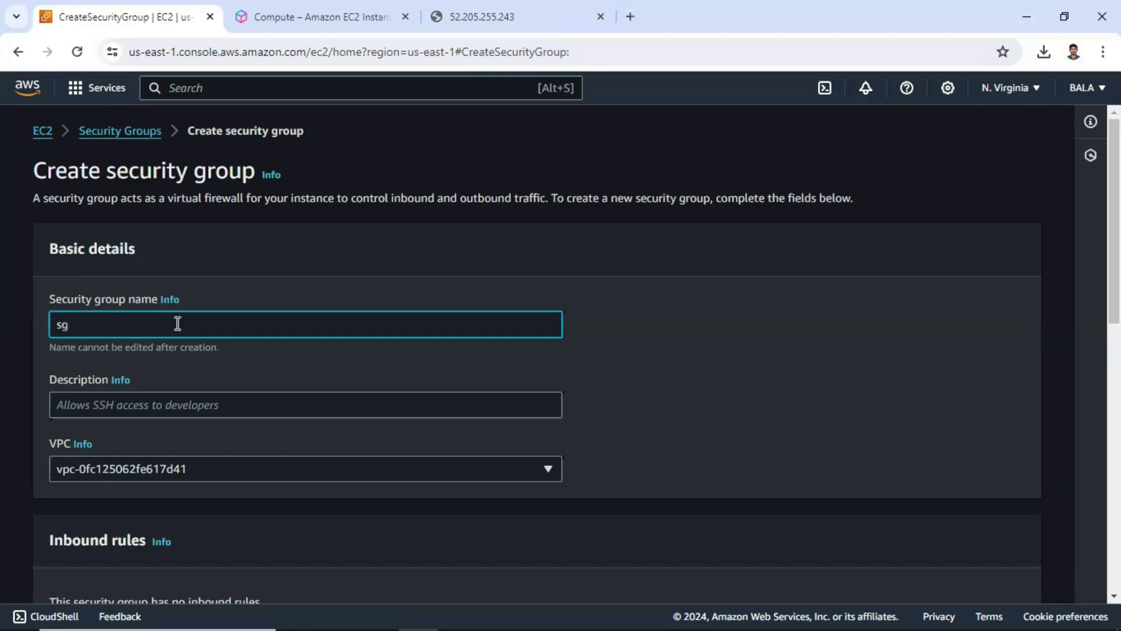
type("_ssh_http_lab")
Enter "Allow ssh and http ports" as the security group's description
scroll(202, 323, "down", 1)
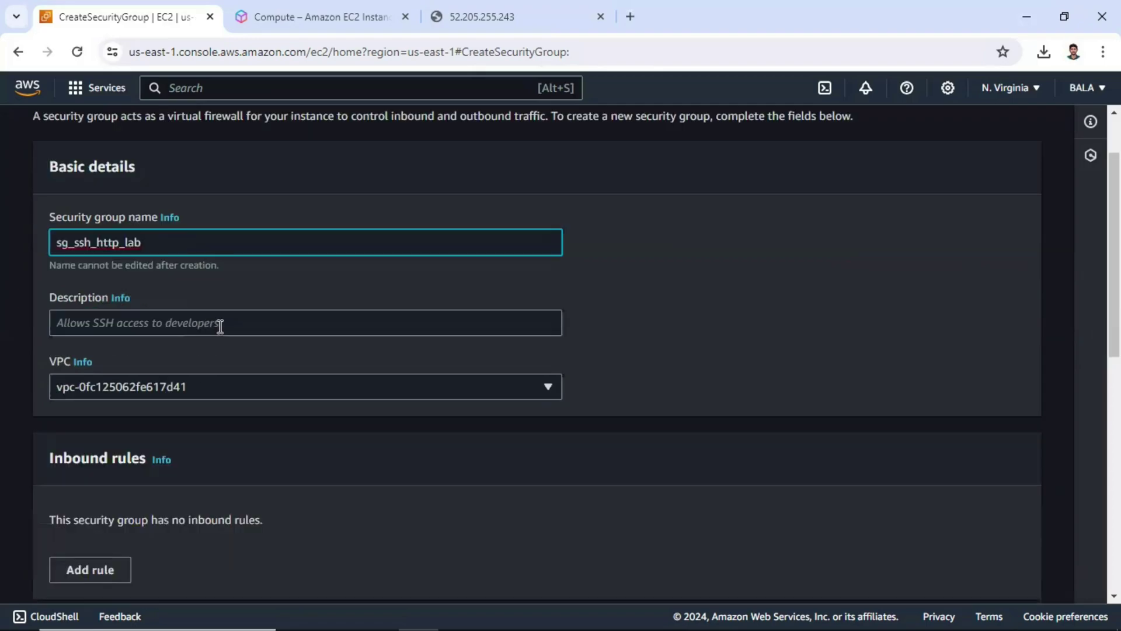
left_click(230, 323)
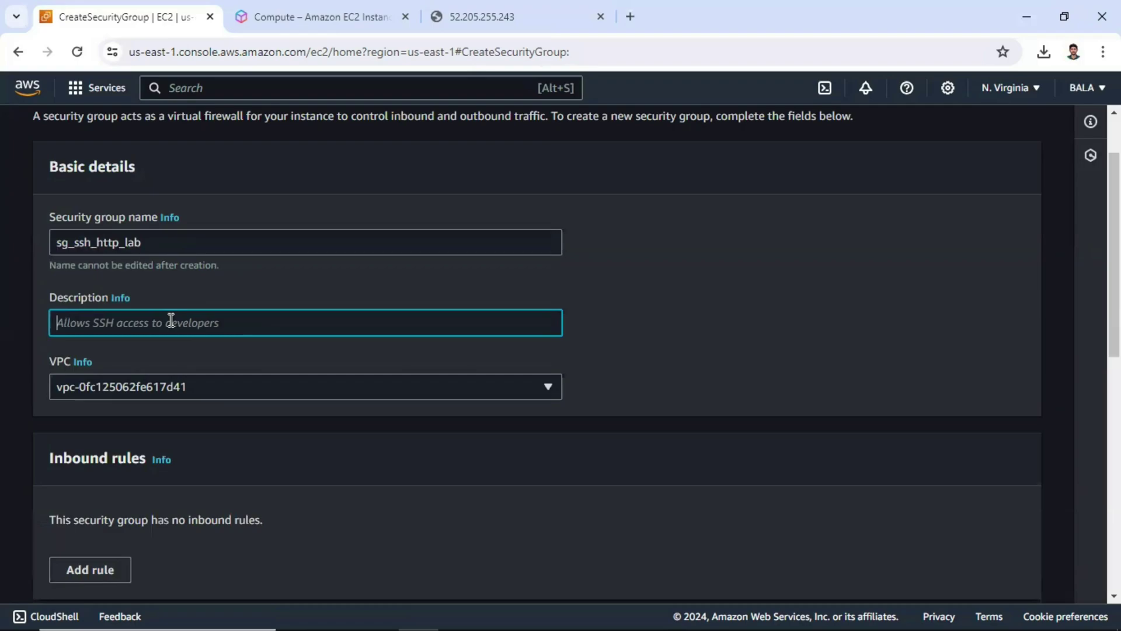
type("All")
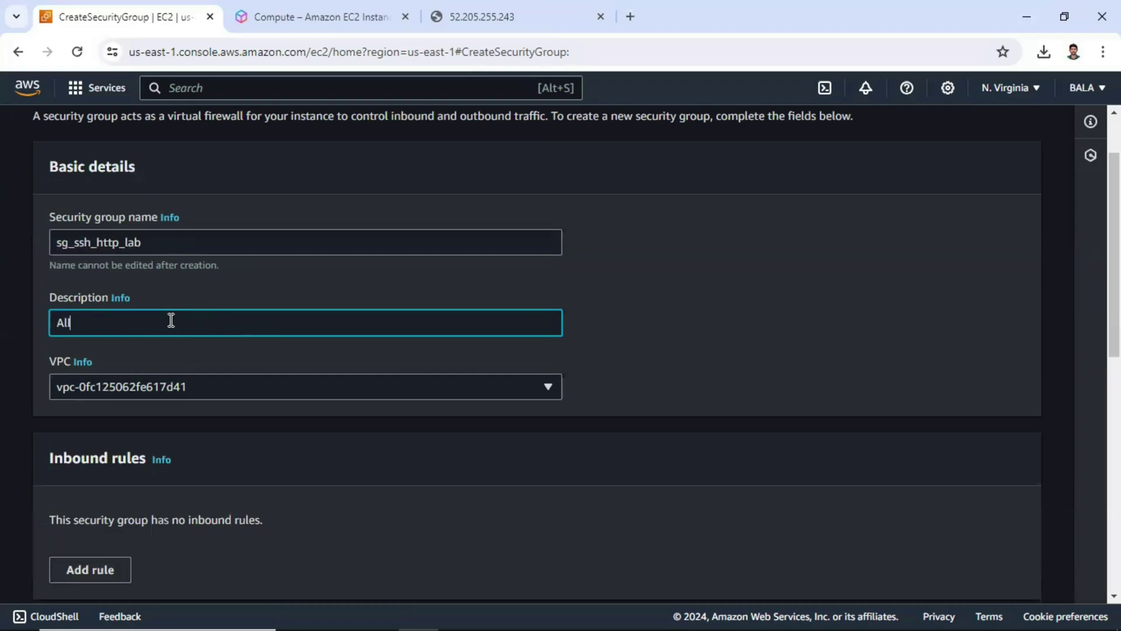
type("ow")
type("ssh and http ports")
Examine the VPC choices, inbound rules, outbound rules and optional tags in the security group form
scroll(117, 310, "down", 1)
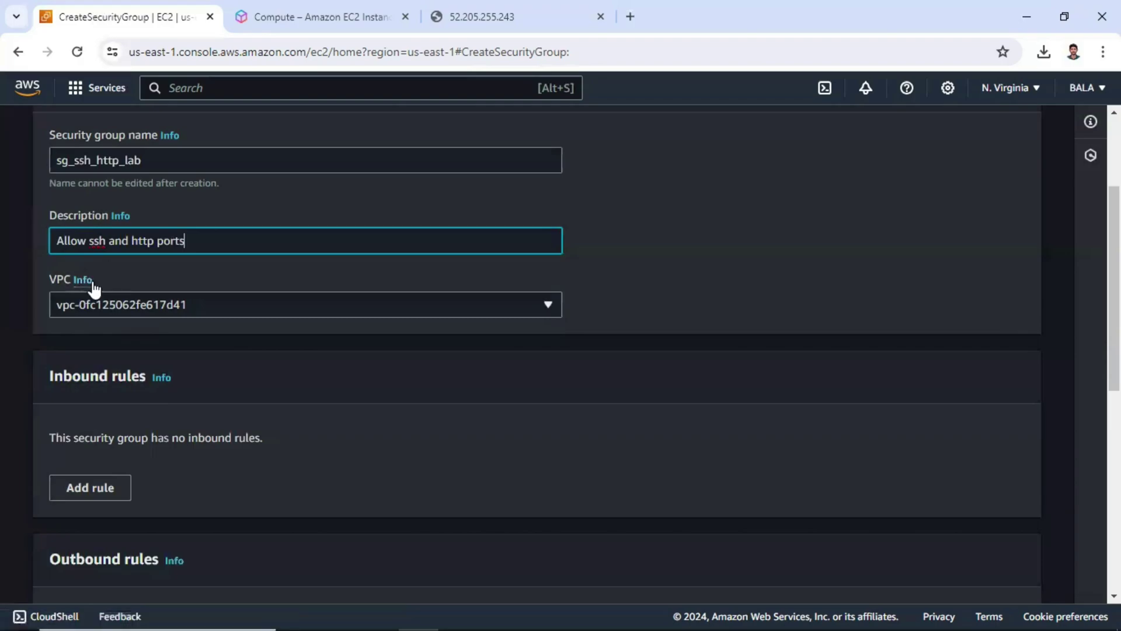
left_click(116, 304)
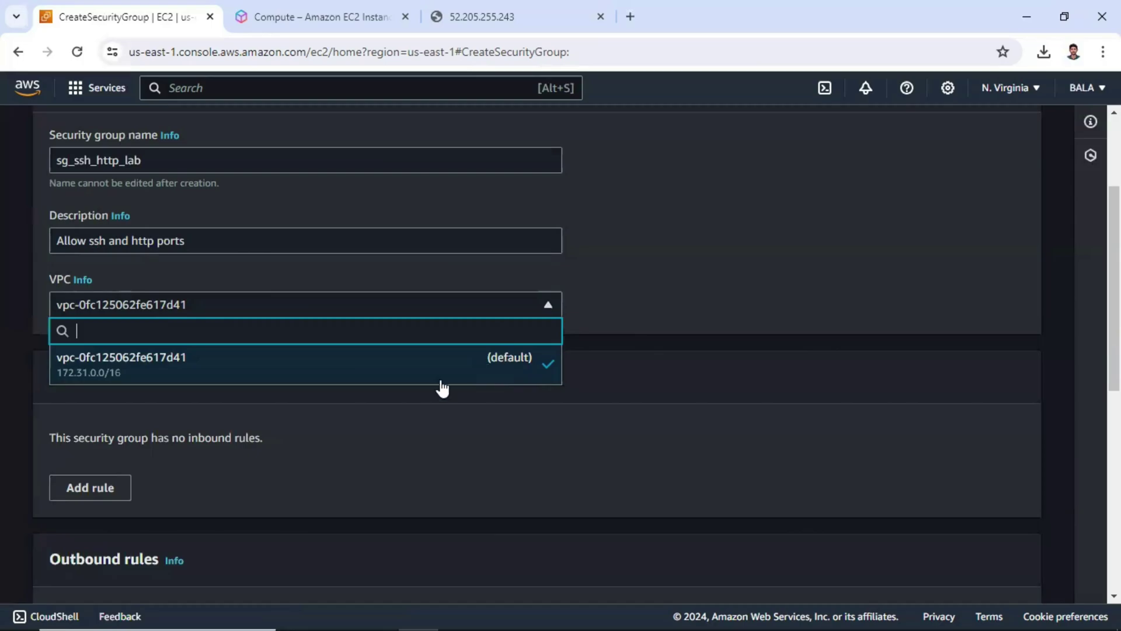
scroll(258, 354, "down", 1)
scroll(229, 317, "down", 3)
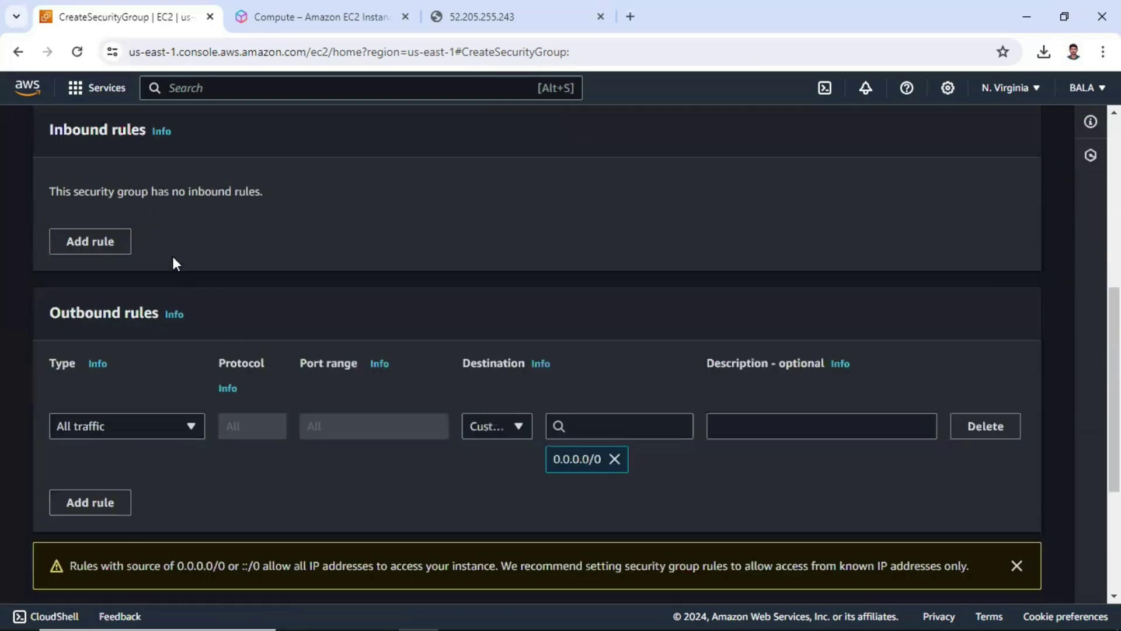
scroll(102, 181, "up", 1)
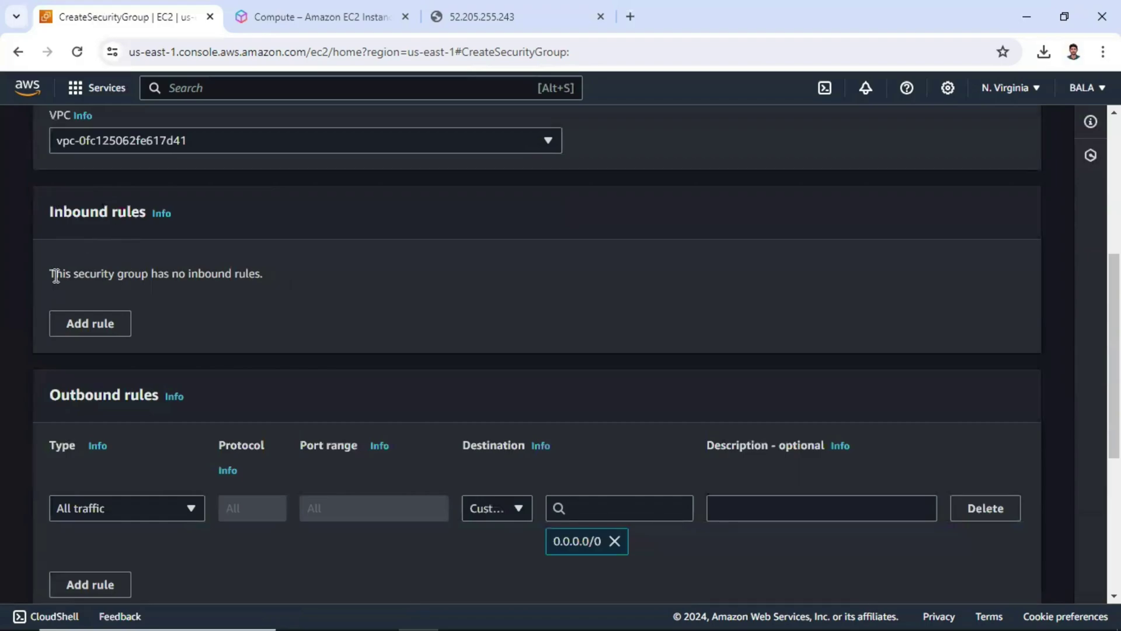
left_click_drag(56, 276, 263, 276)
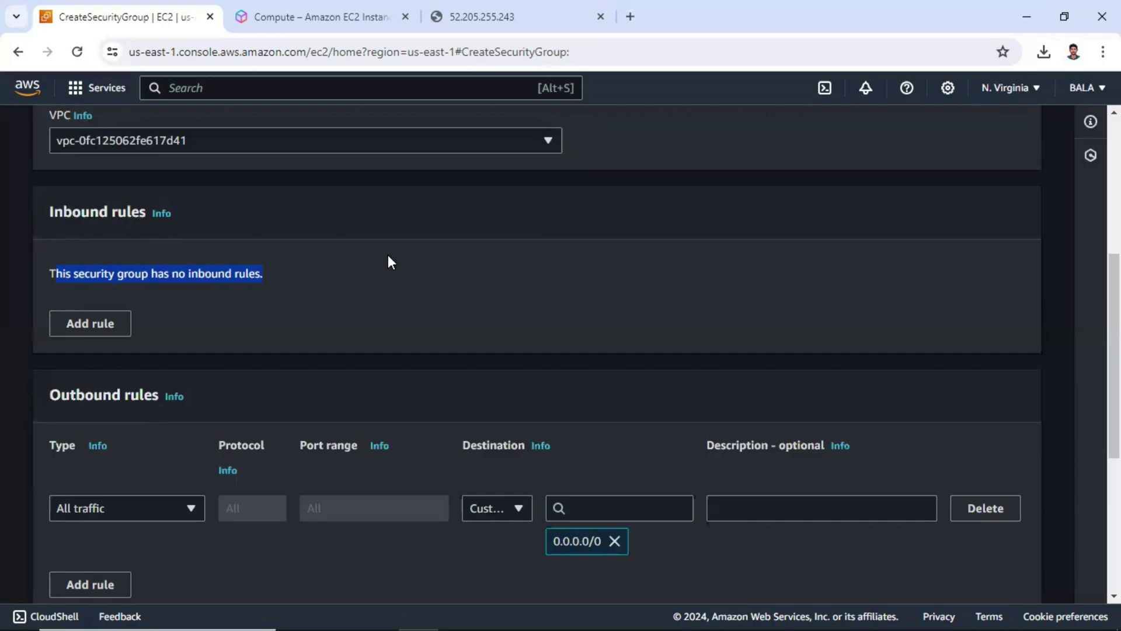
scroll(91, 241, "down", 3)
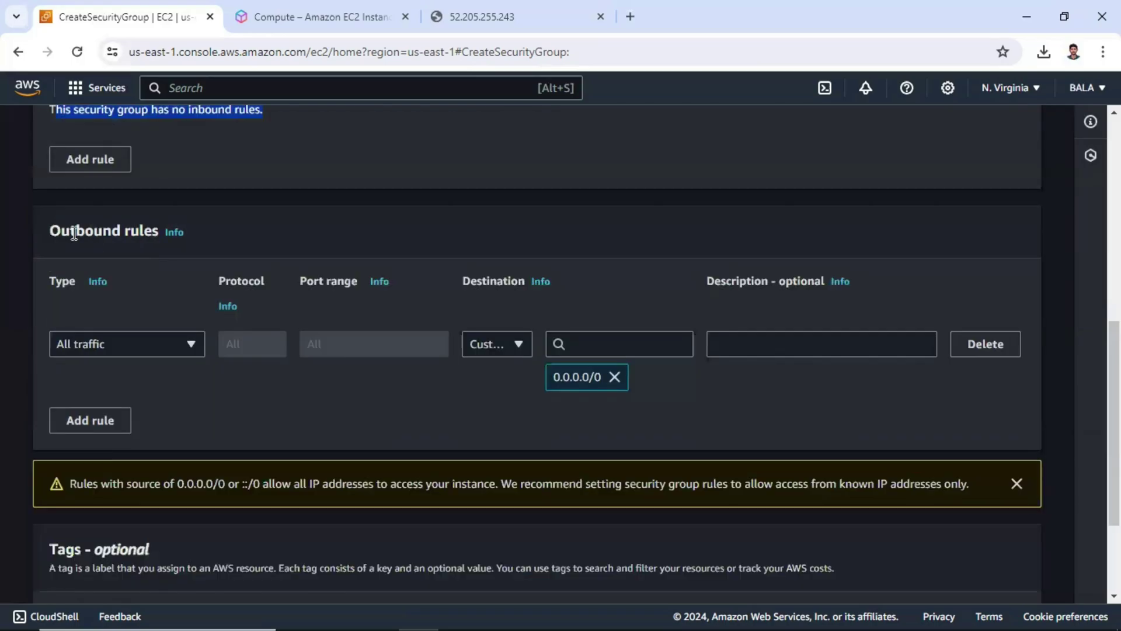
left_click_drag(70, 231, 144, 232)
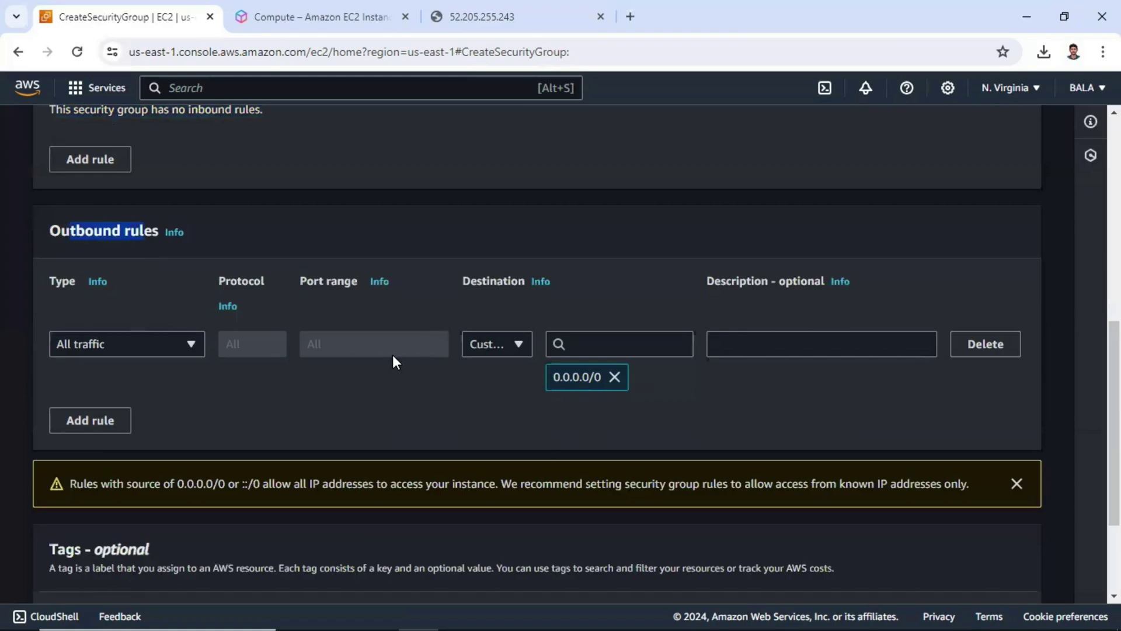
scroll(213, 363, "down", 1)
scroll(219, 265, "up", 4)
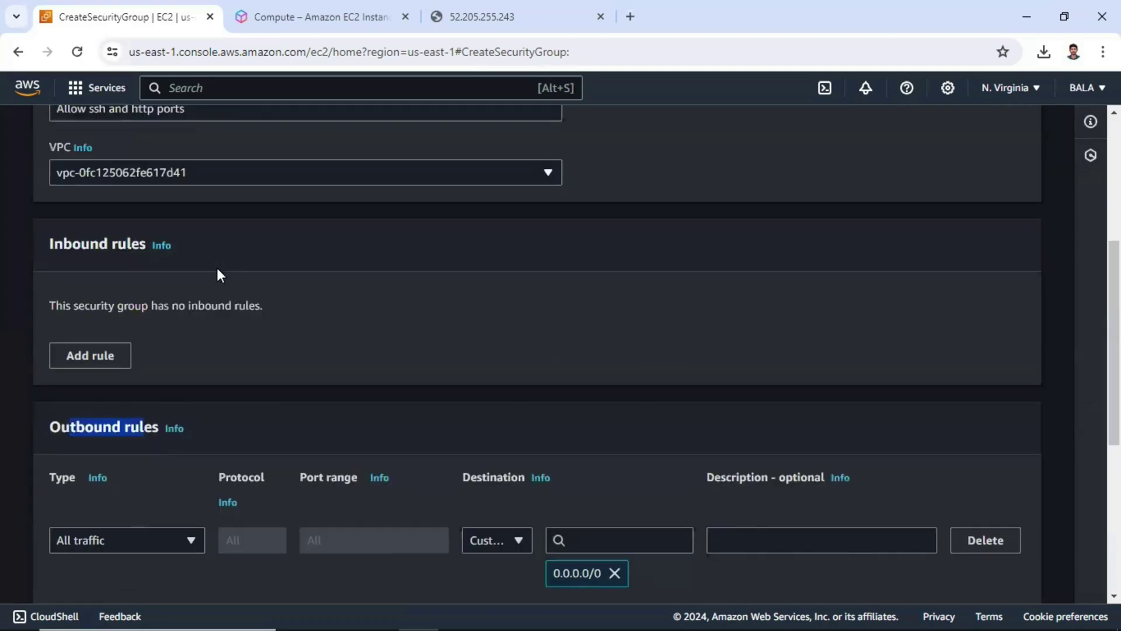
scroll(219, 273, "down", 6)
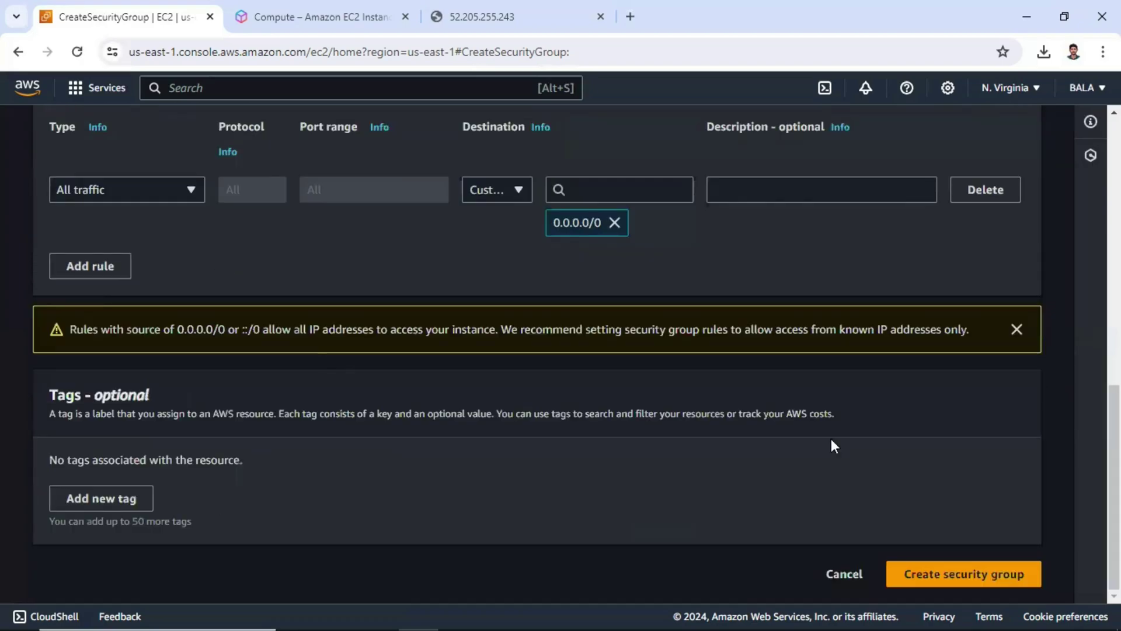
left_click_drag(167, 393, 58, 399)
triple_click(151, 381)
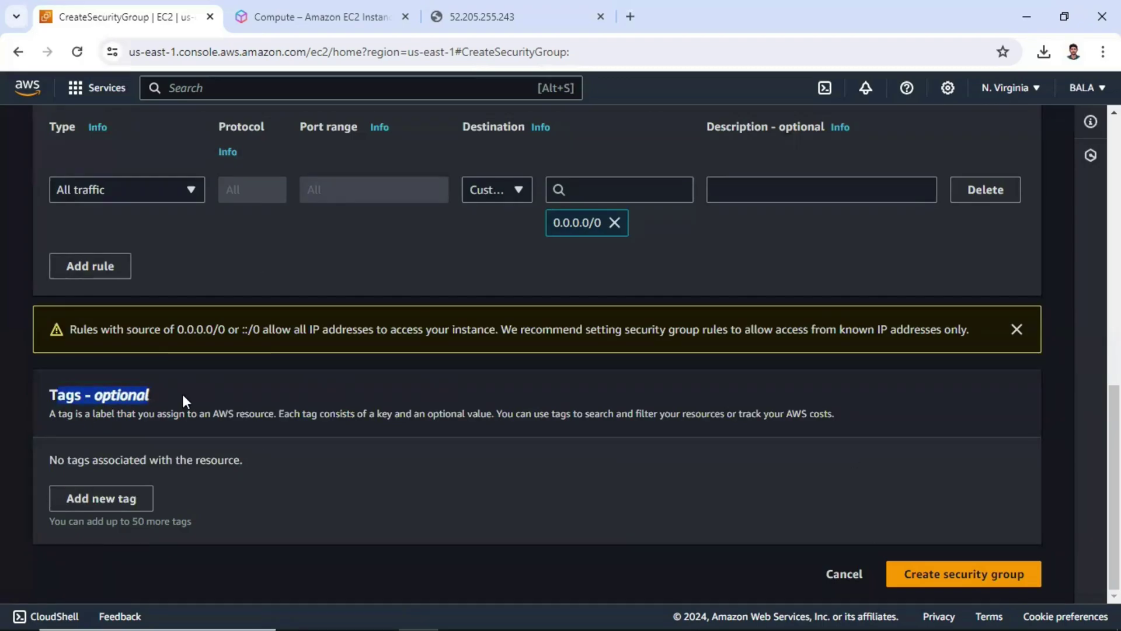
scroll(242, 365, "up", 4)
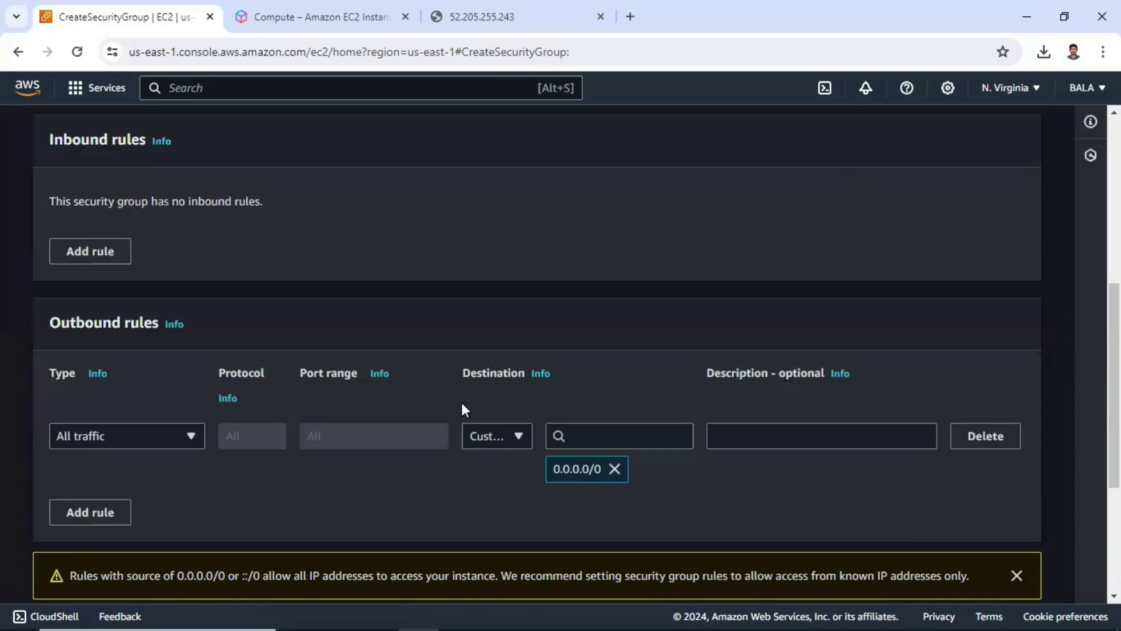
Create the security group without adding any inbound rules or tags, and look over its details
scroll(1012, 512, "down", 3)
scroll(996, 578, "down", 2)
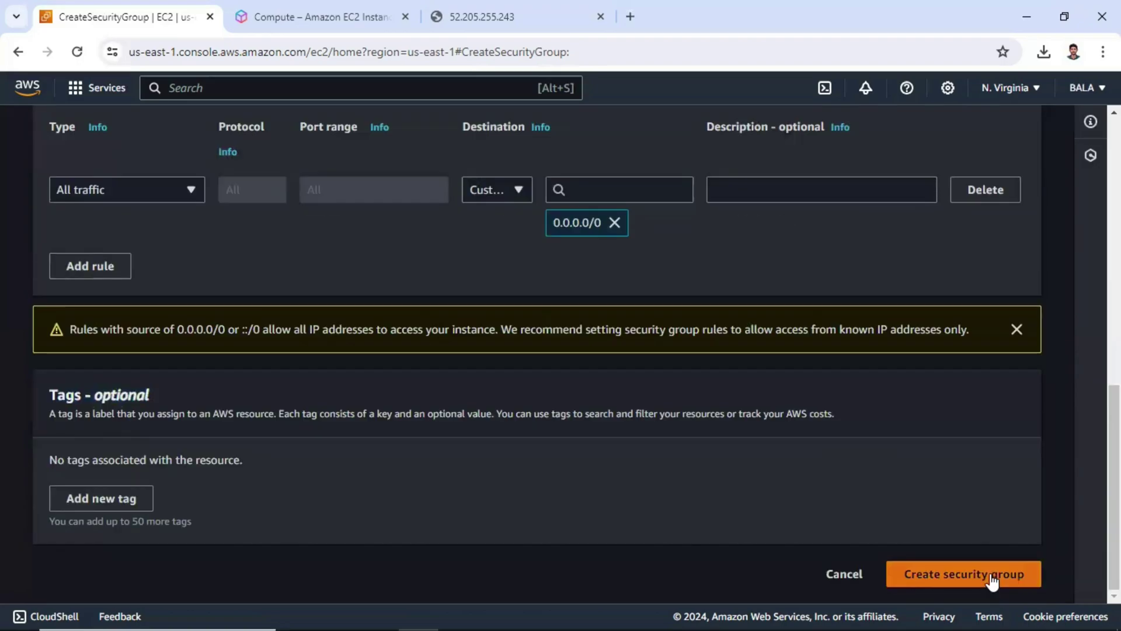
left_click(993, 576)
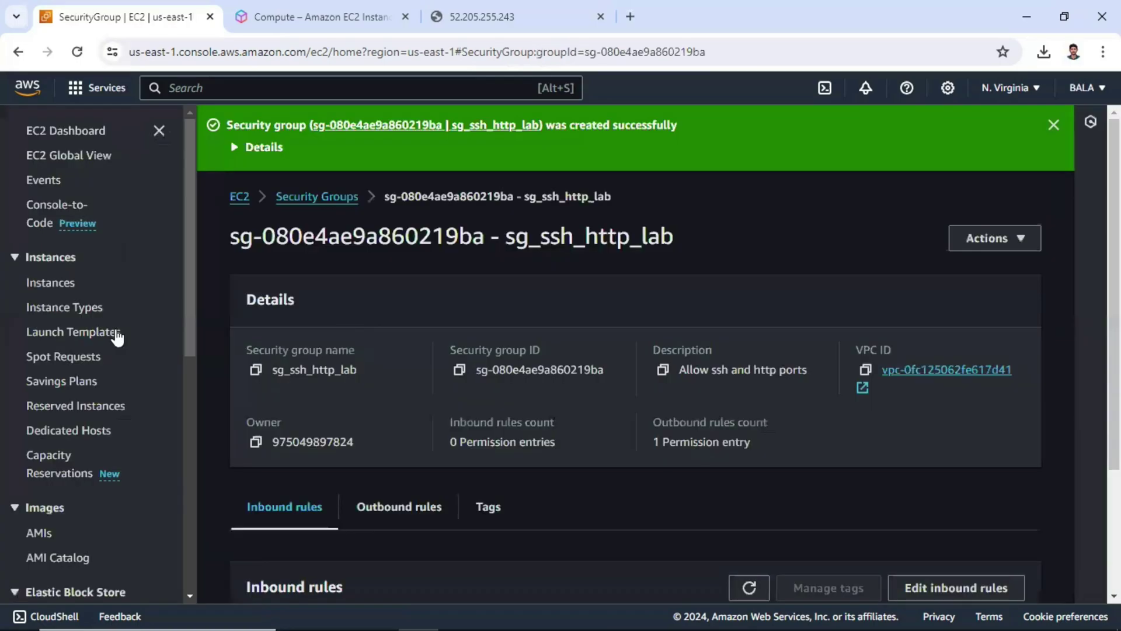
scroll(533, 300, "down", 3)
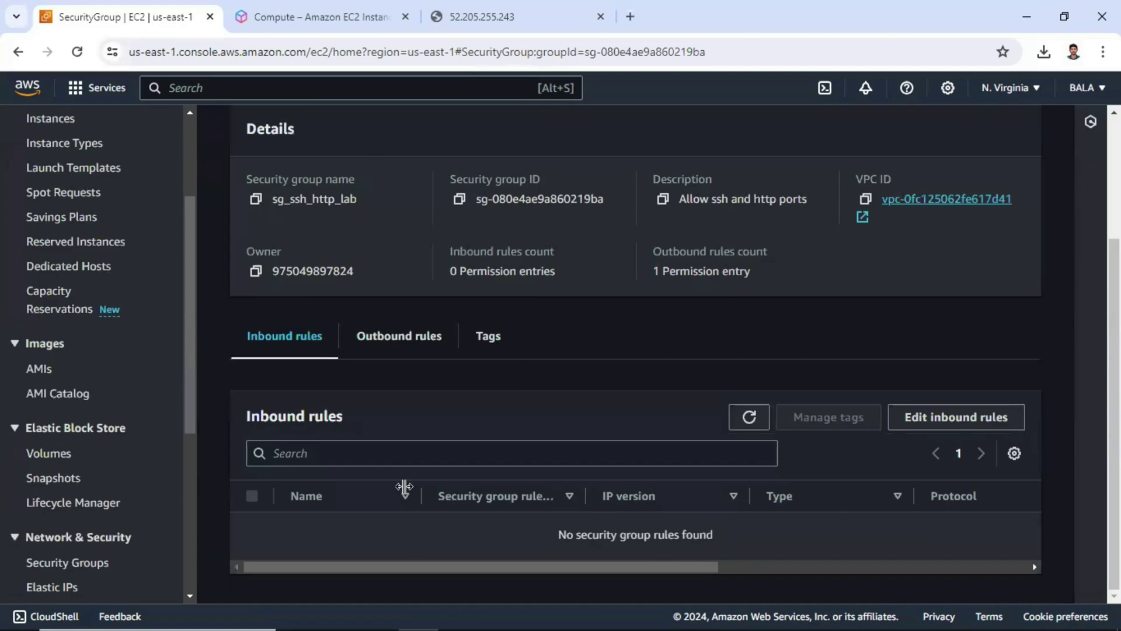
scroll(234, 339, "up", 3)
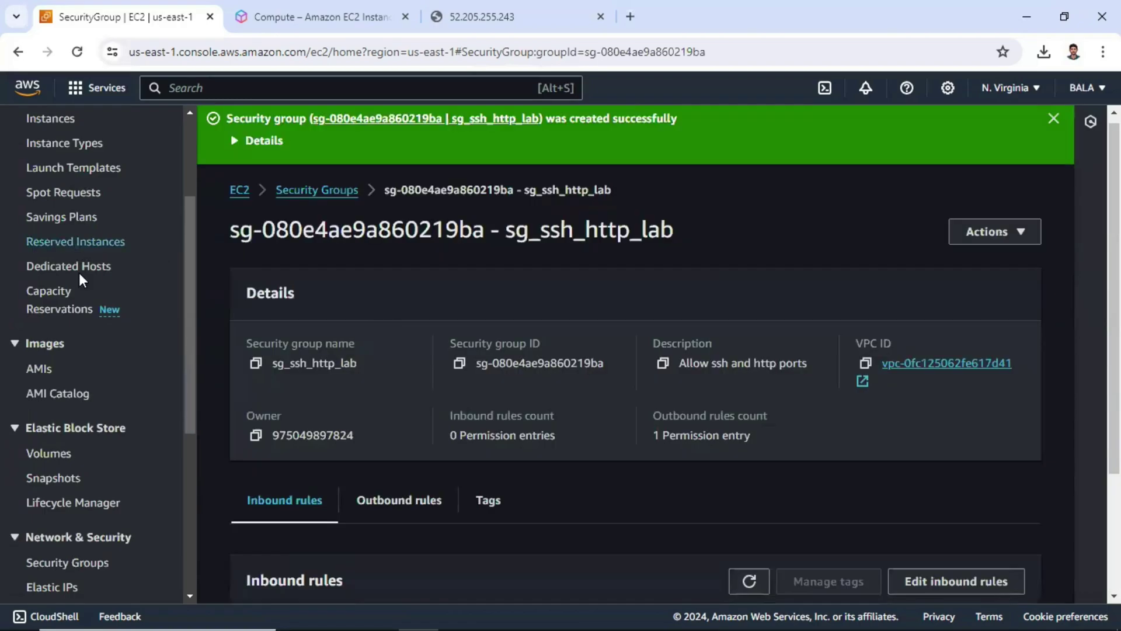
scroll(79, 272, "up", 3)
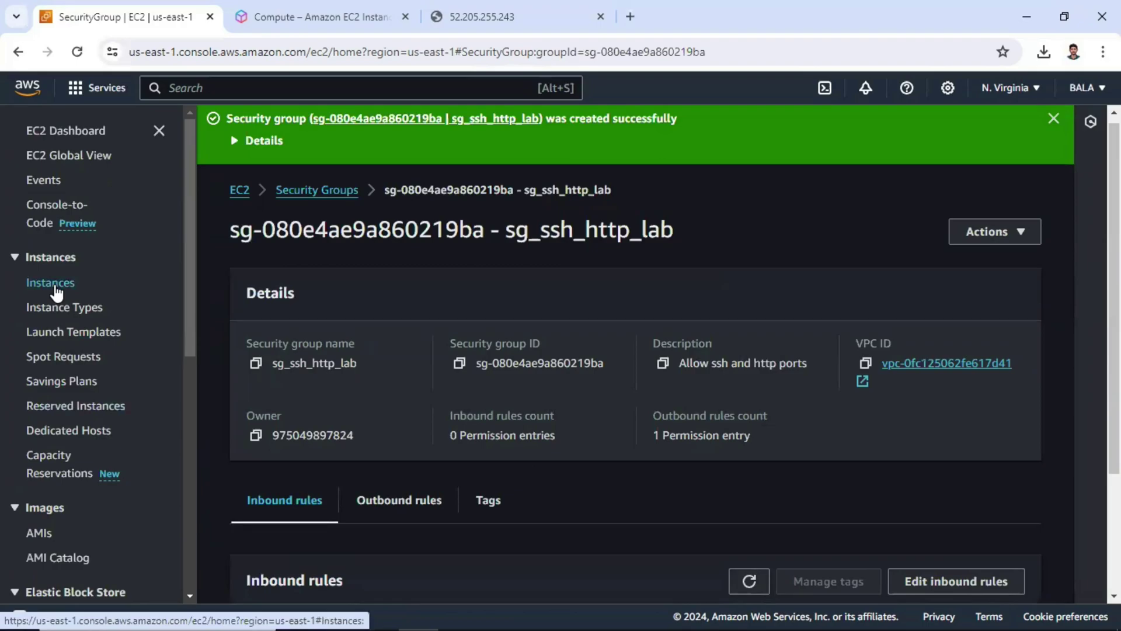
Start launching a new EC2 instance from the instances list and name it ssh_web_server
left_click(58, 292)
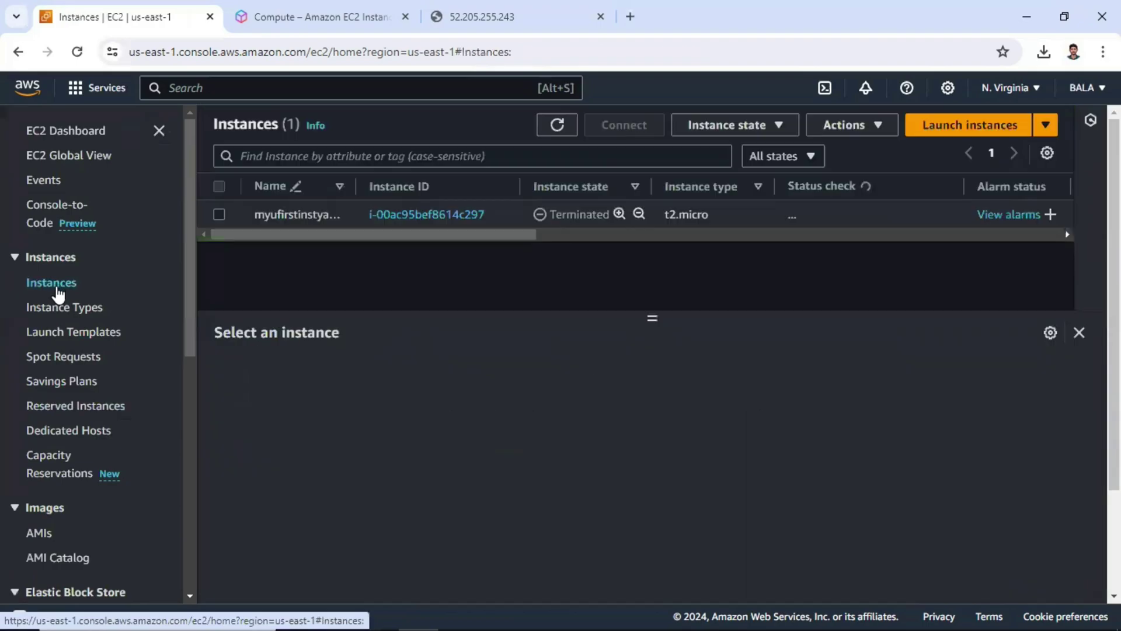
left_click(941, 131)
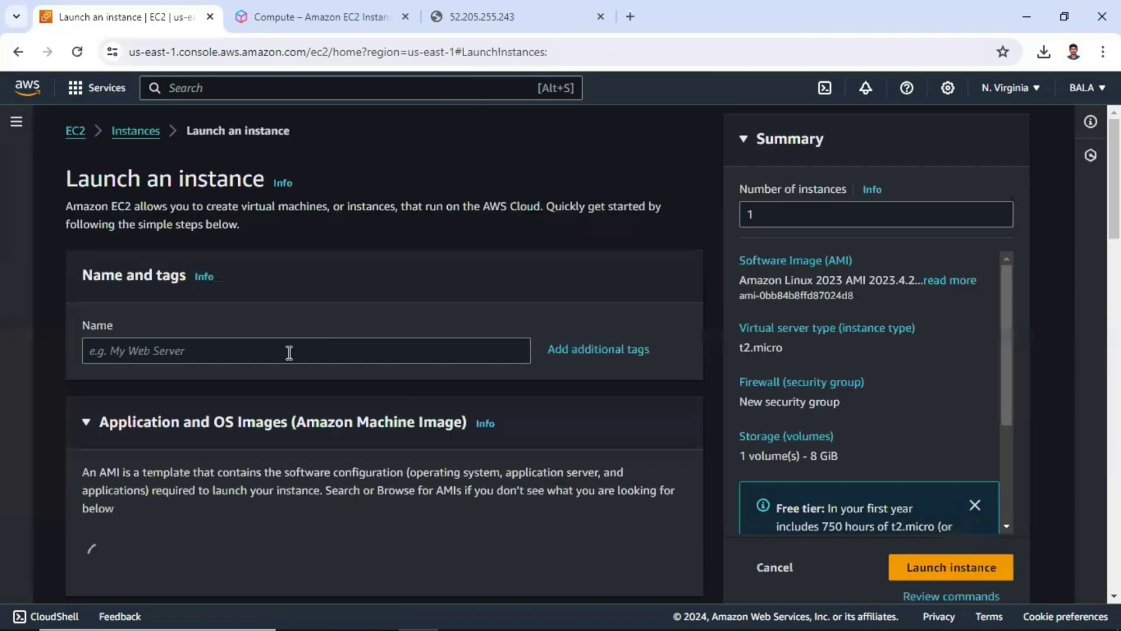
left_click(289, 353)
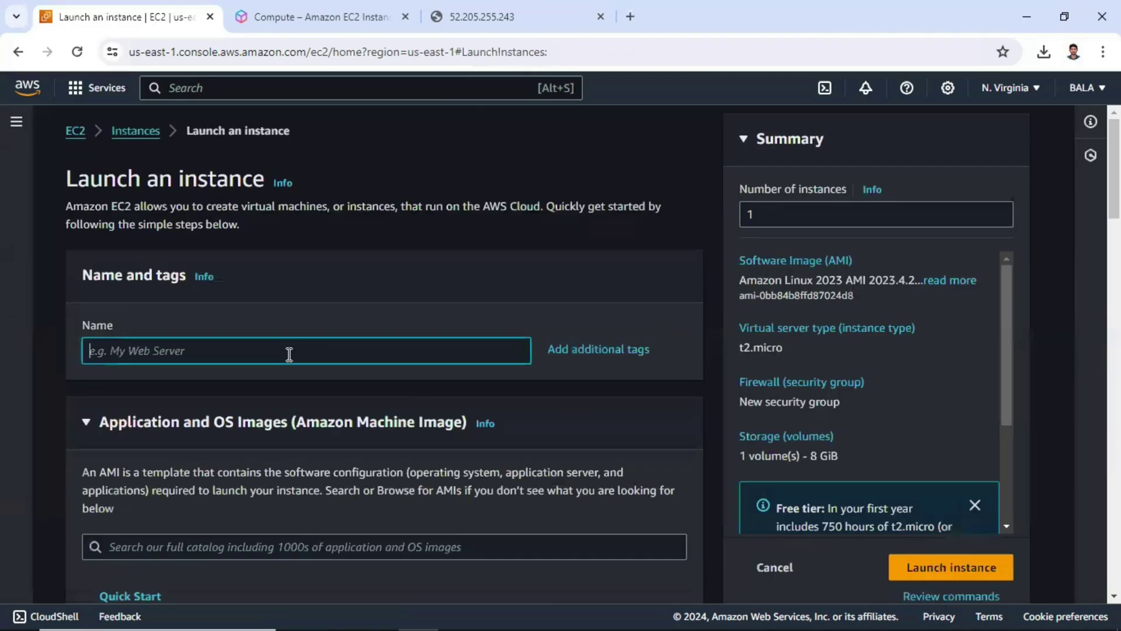
type("ssh")
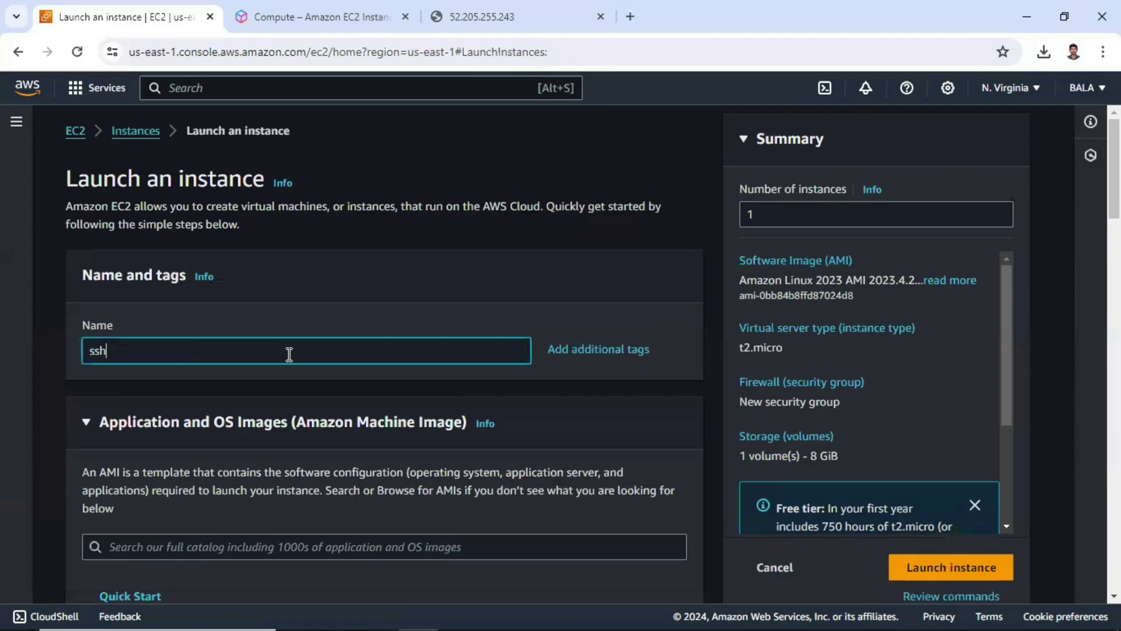
type("_web")
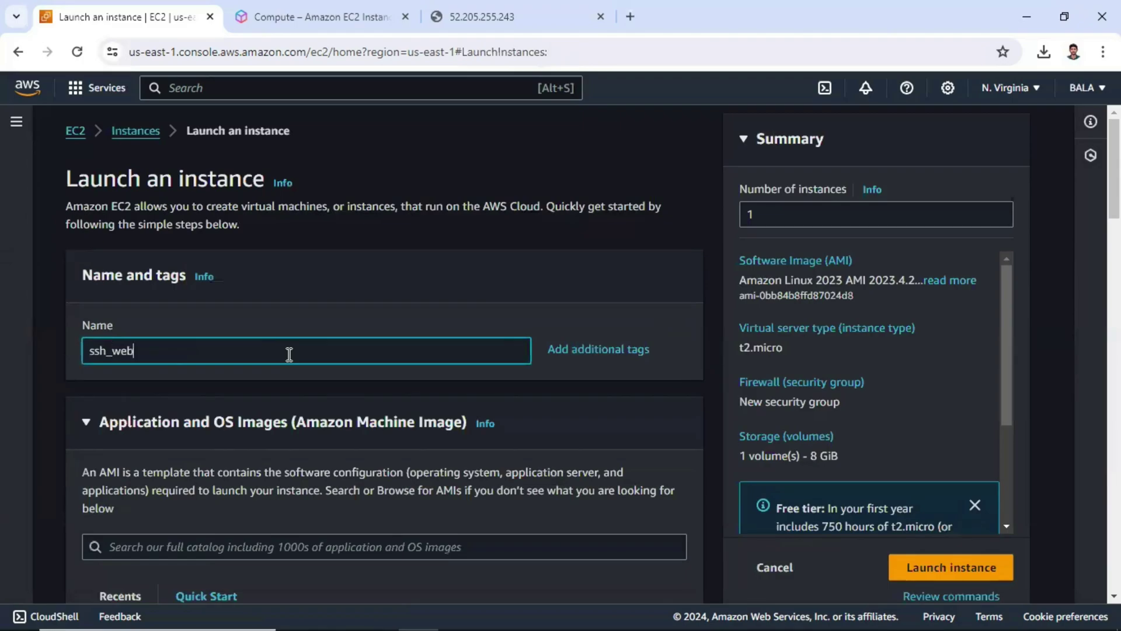
type("_server")
Keep the Amazon Linux 2023 AMI and t2.micro type, and choose to proceed without a key pair
scroll(296, 384, "down", 1)
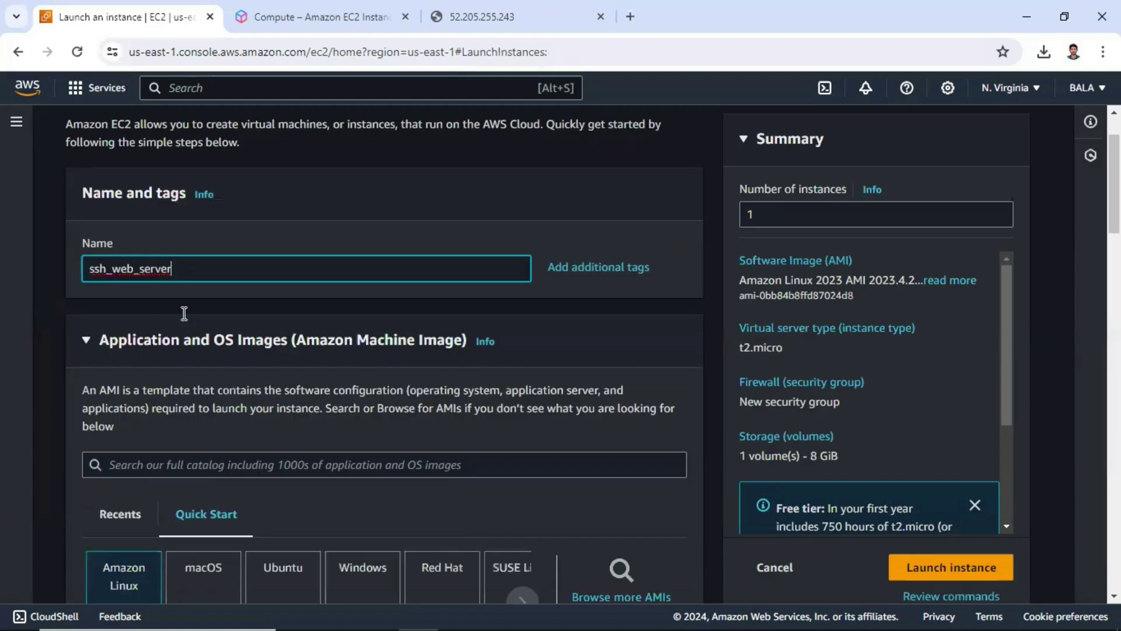
scroll(116, 359, "down", 3)
scroll(129, 327, "down", 1)
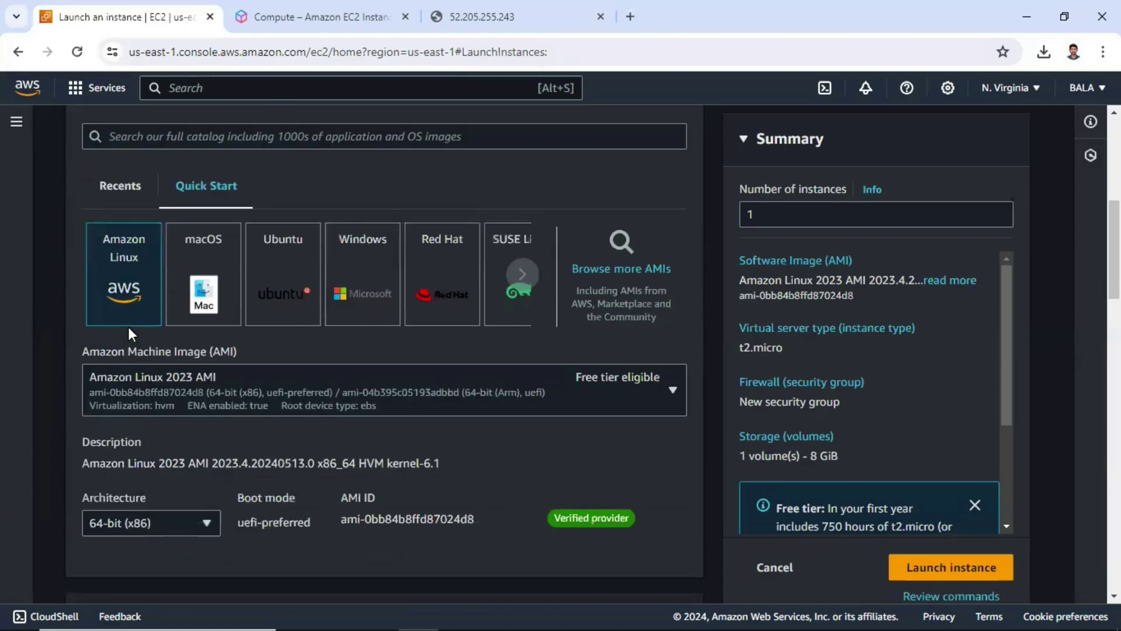
scroll(130, 269, "down", 1)
scroll(133, 276, "down", 5)
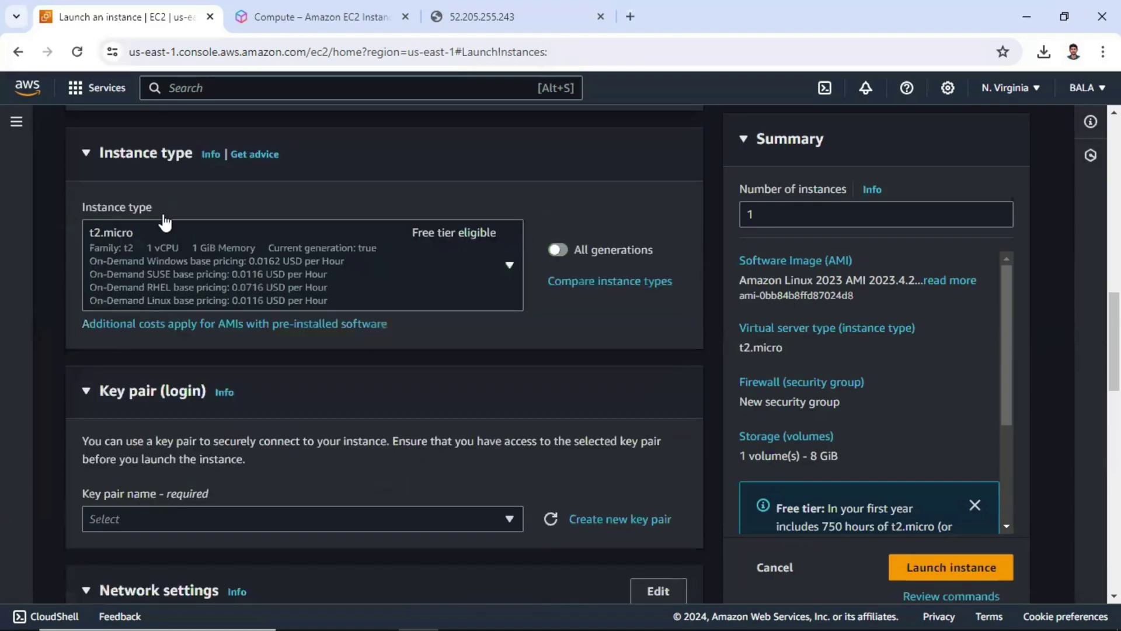
scroll(232, 409, "down", 2)
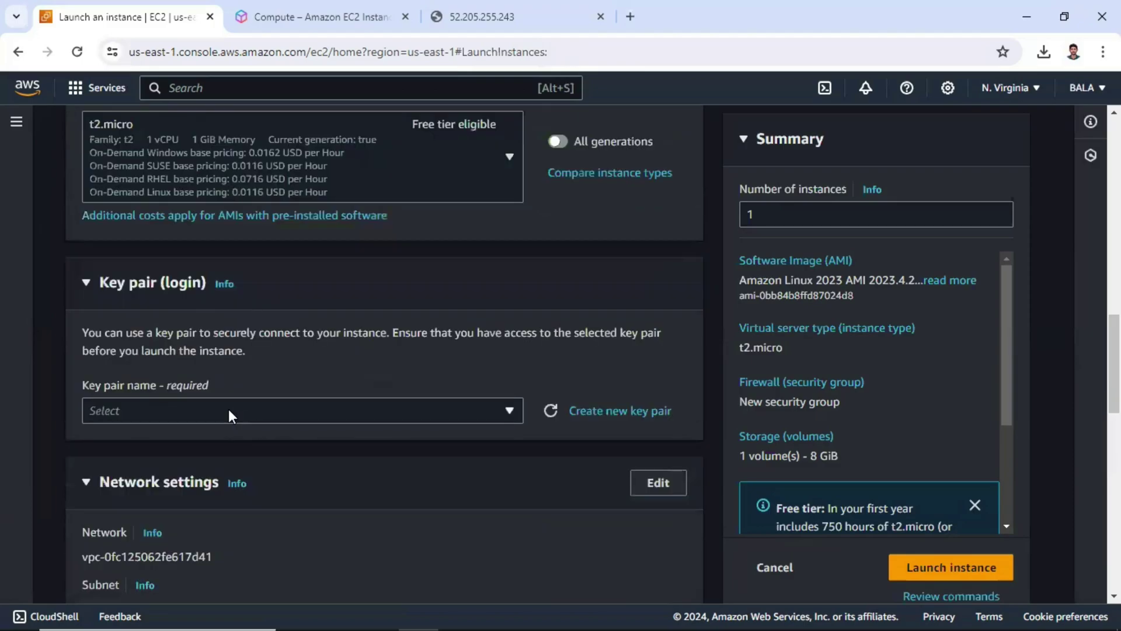
left_click(229, 412)
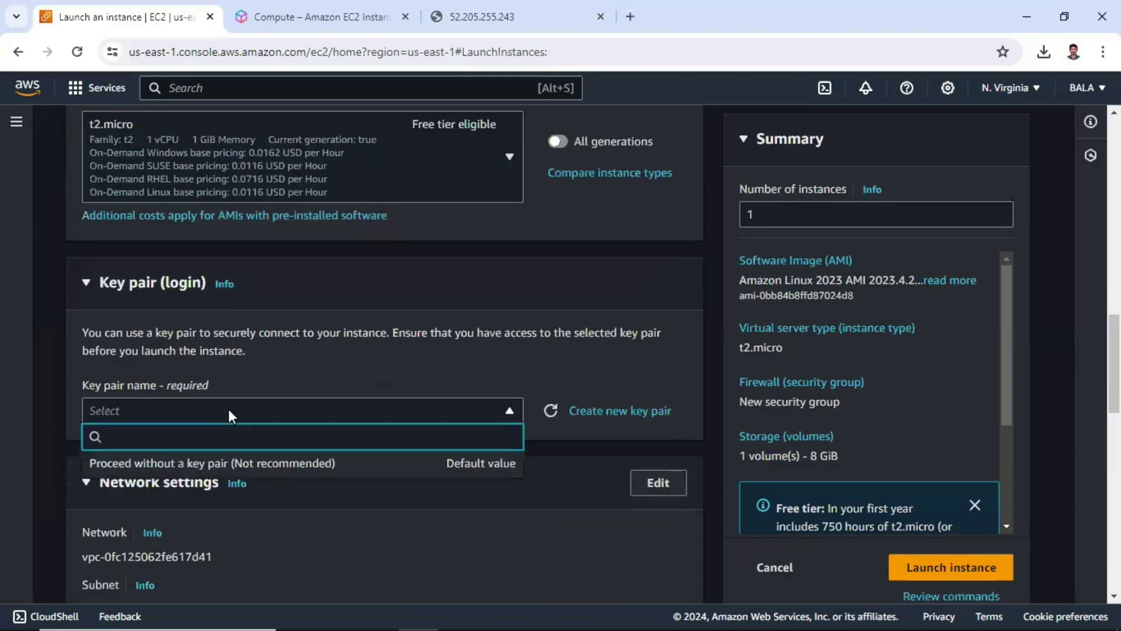
left_click(219, 464)
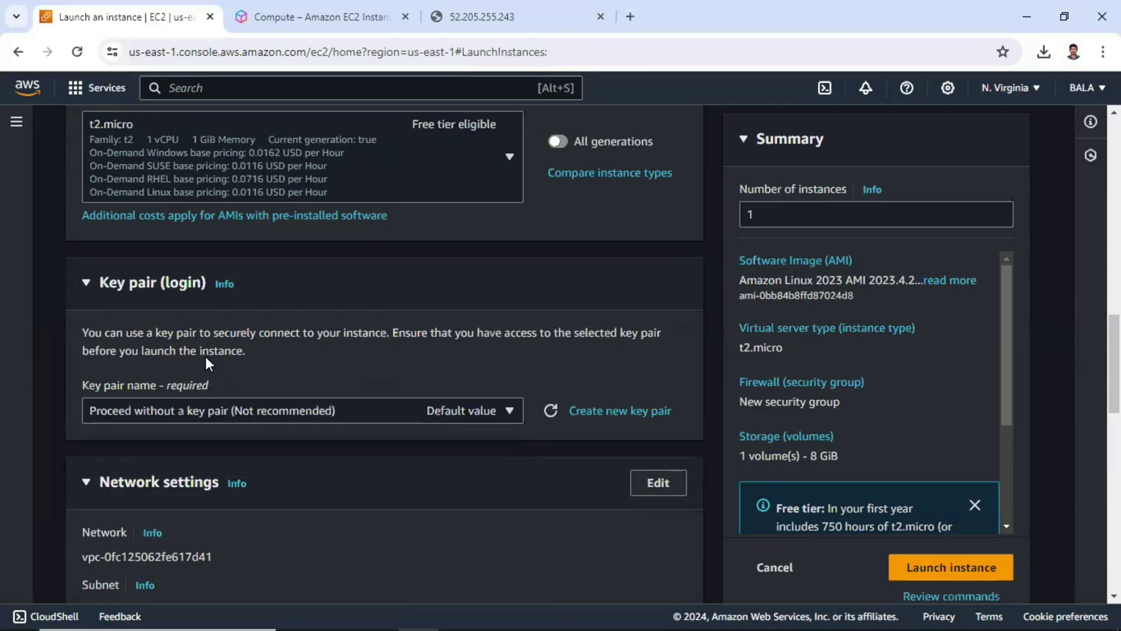
In the network settings, use an existing security group for the firewall and choose sg_ssh_http_lab
scroll(271, 342, "down", 1)
scroll(271, 342, "down", 3)
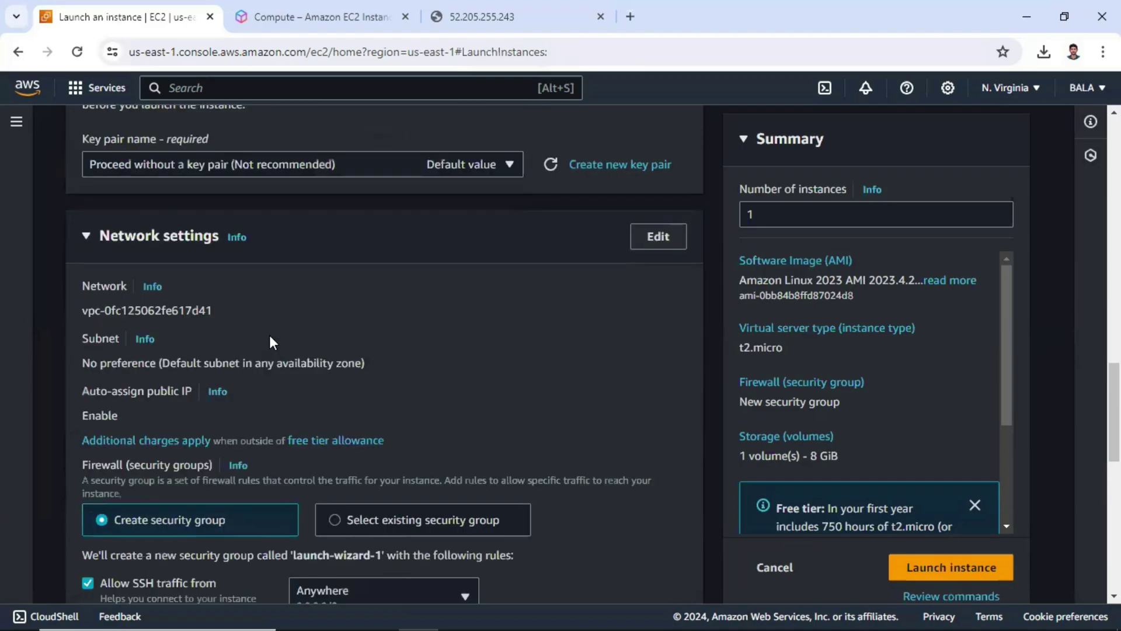
scroll(264, 315, "down", 3)
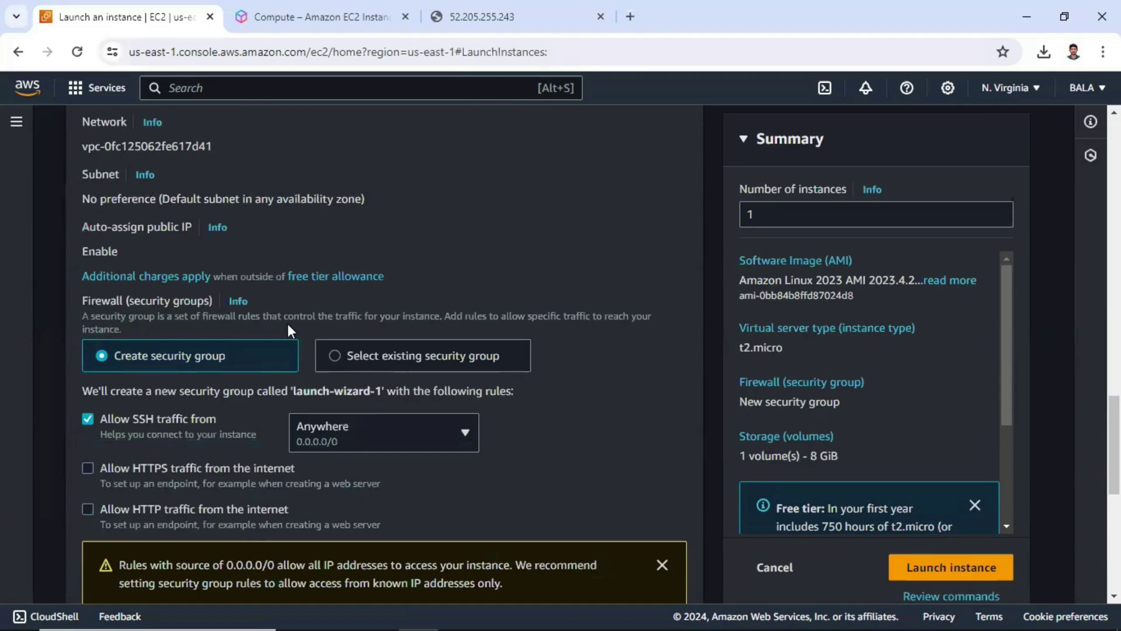
scroll(275, 263, "up", 2)
scroll(355, 341, "down", 2)
left_click(356, 362)
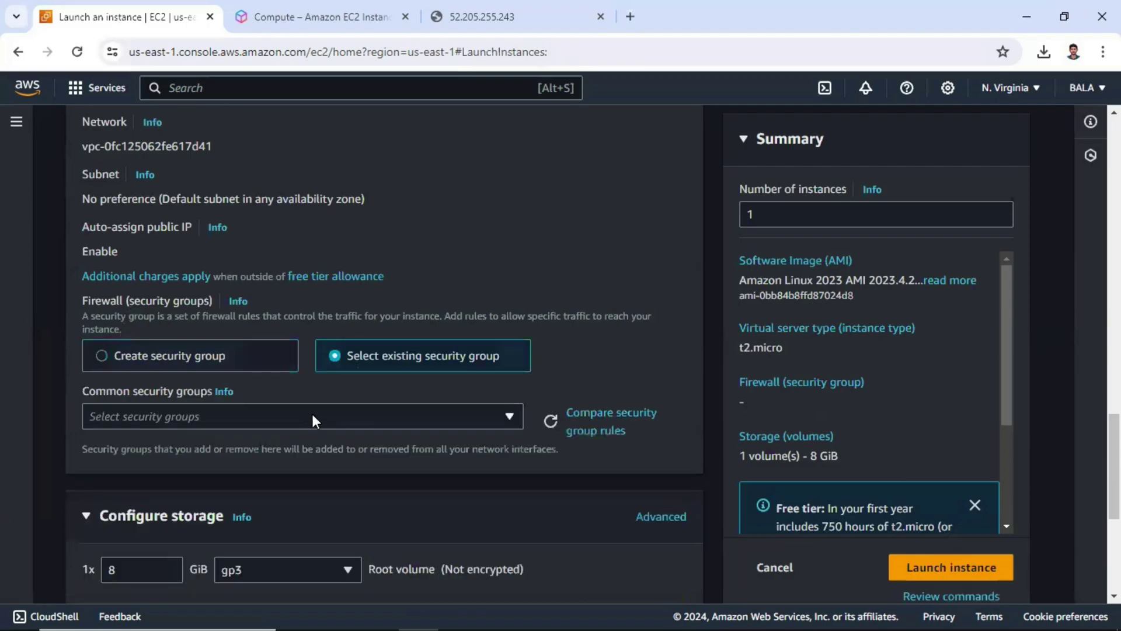
left_click(311, 414)
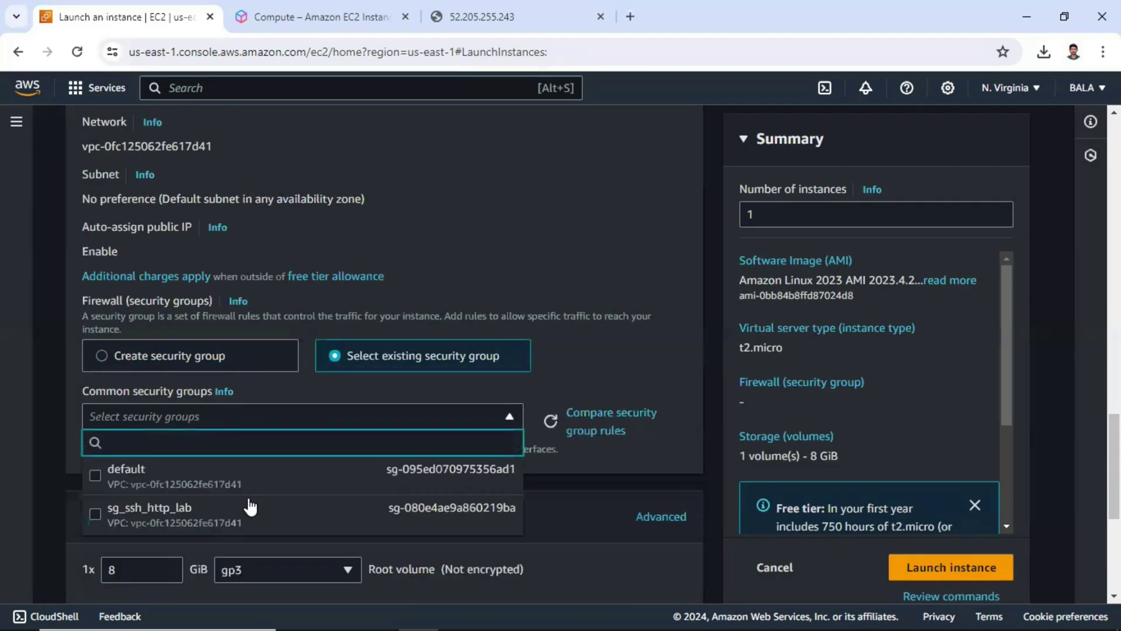
scroll(257, 485, "down", 2)
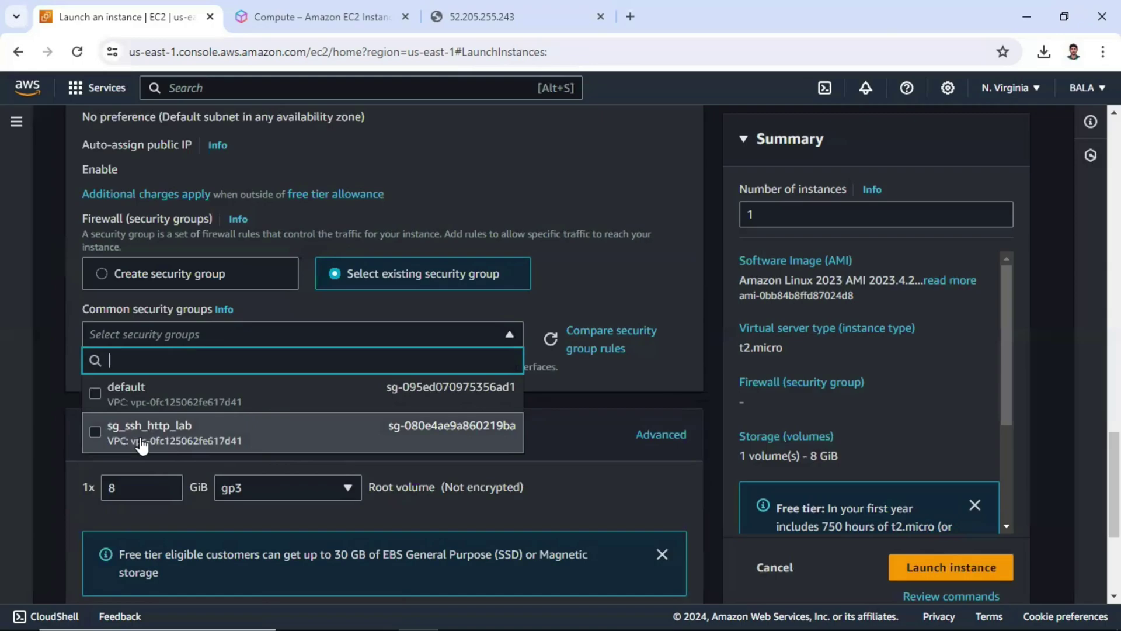
left_click(208, 429)
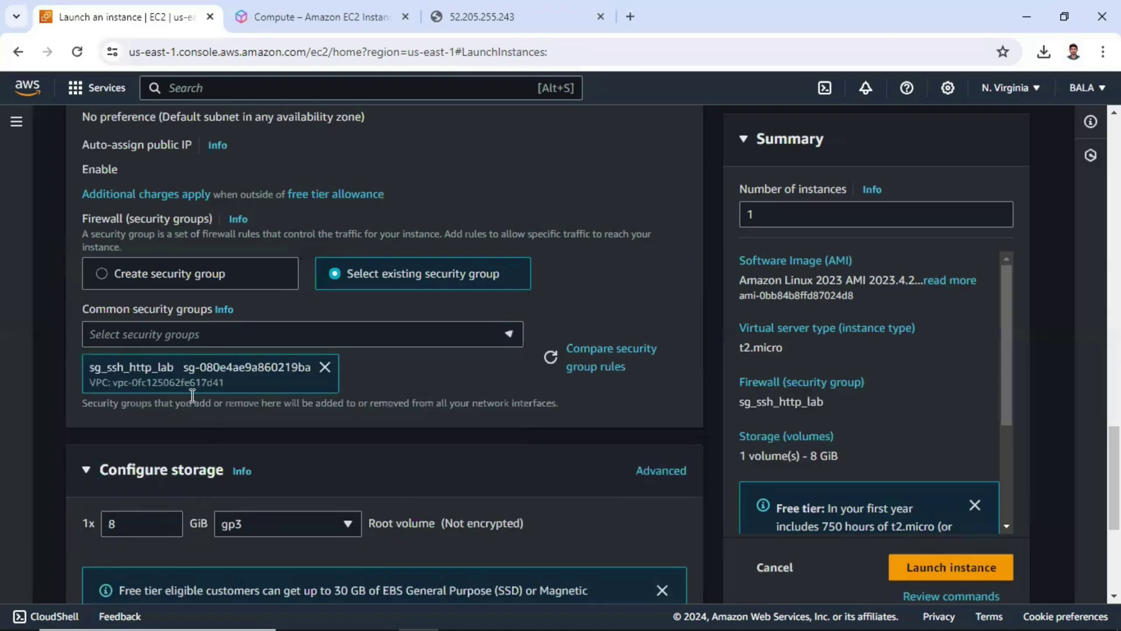
In the advanced details, enter a user data bash script that updates packages, installs, starts and enables httpd, and writes a hostname greeting to /var/www/html/index.html
scroll(186, 365, "down", 5)
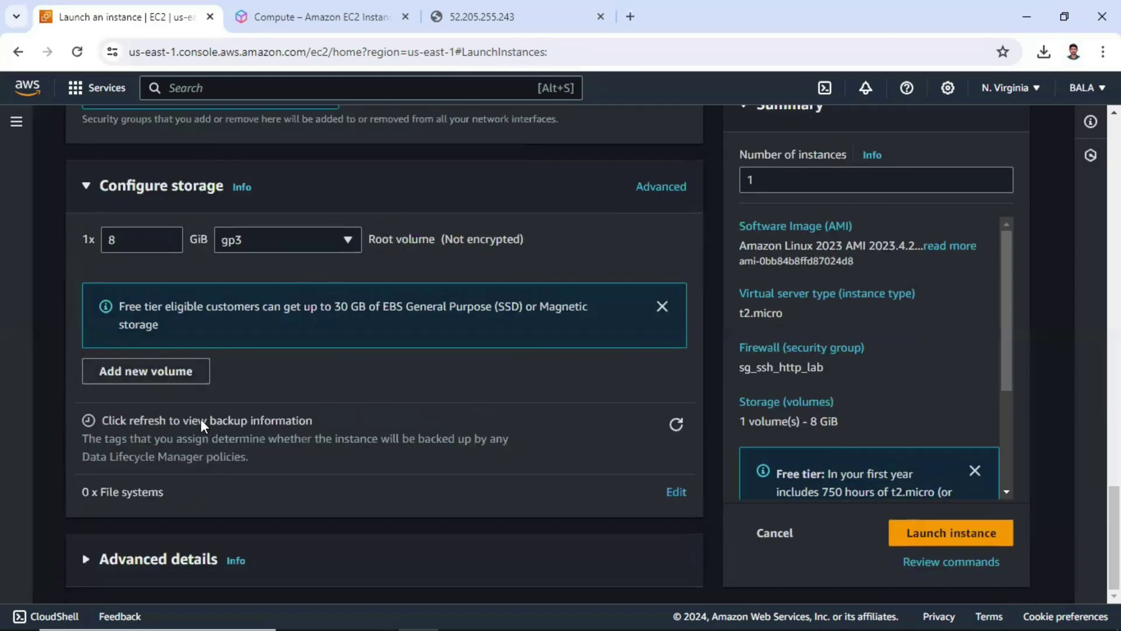
scroll(201, 412, "up", 3)
scroll(143, 337, "up", 1)
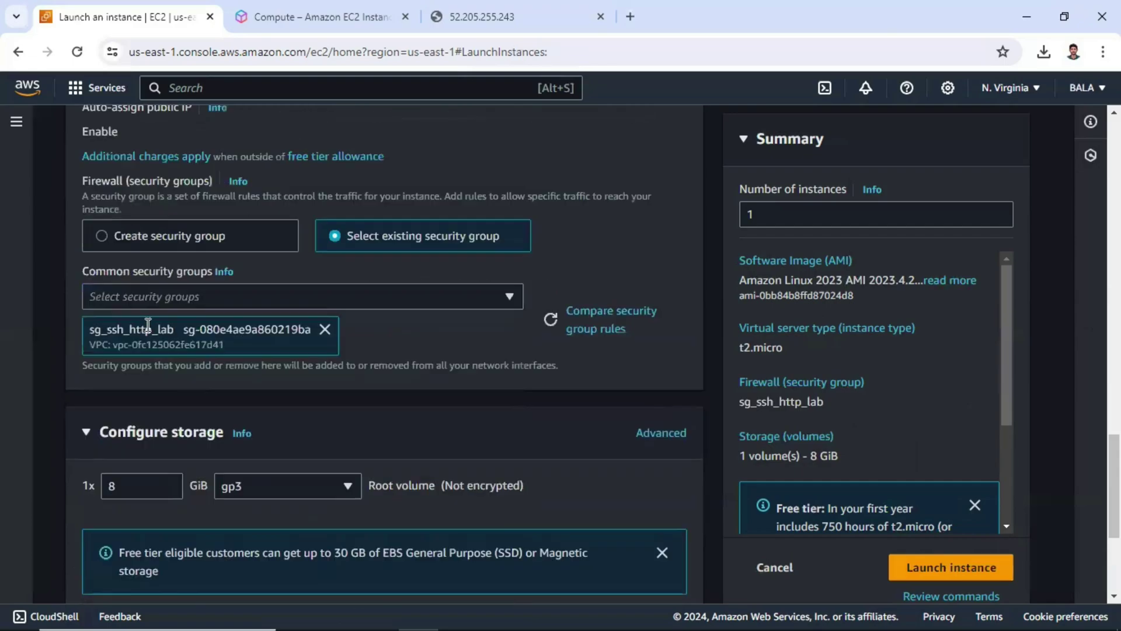
scroll(137, 516, "down", 3)
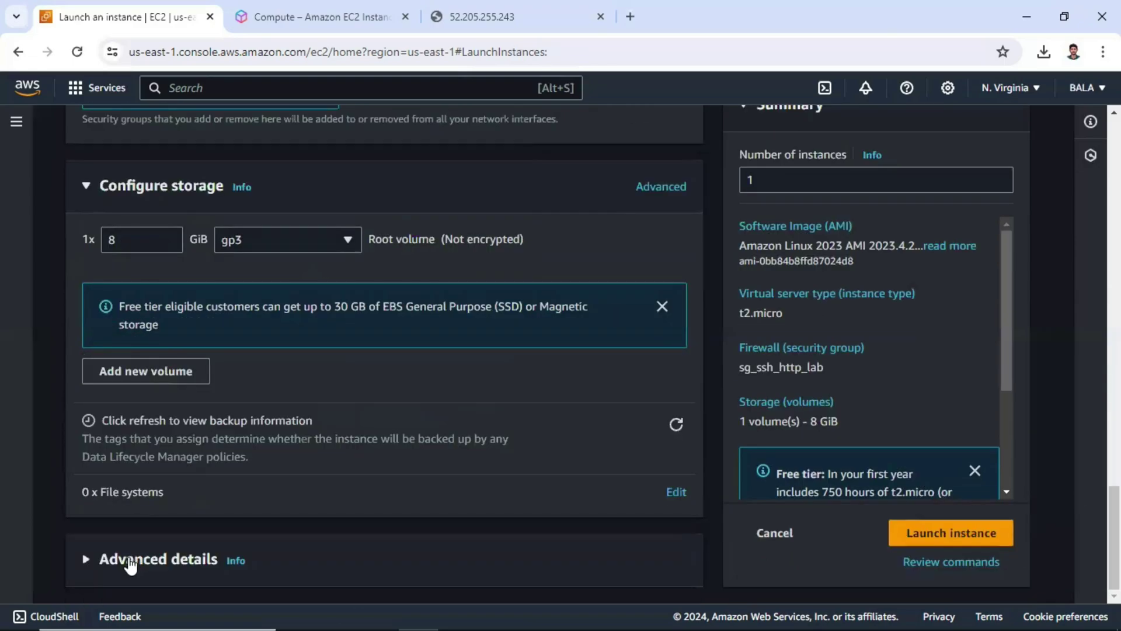
left_click(131, 561)
scroll(166, 512, "down", 3)
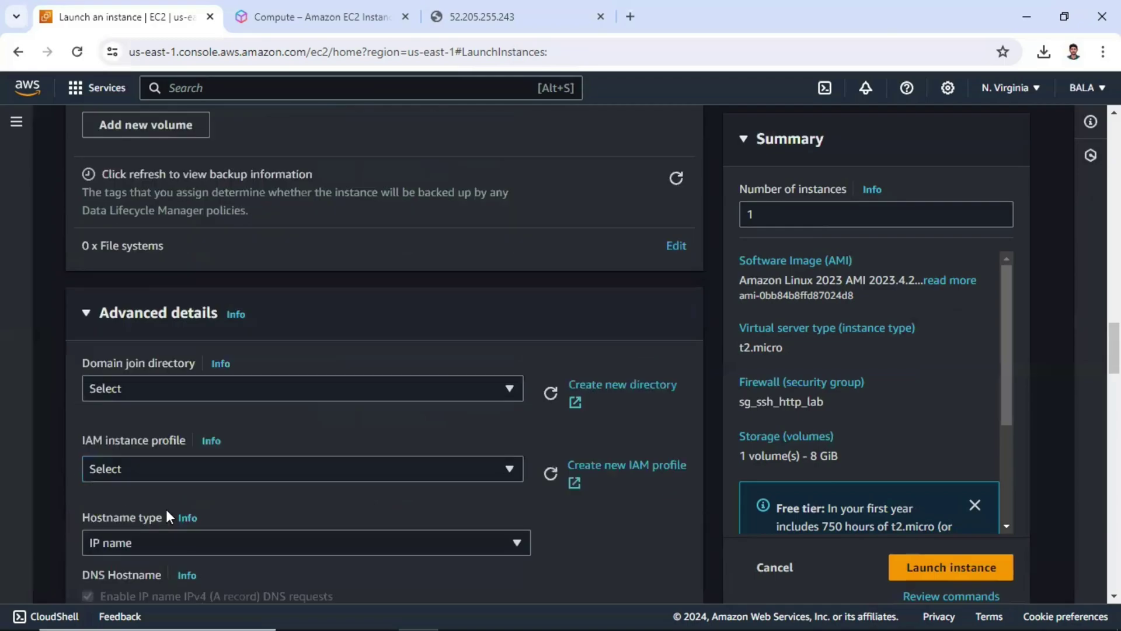
scroll(166, 508, "down", 5)
scroll(167, 506, "down", 3)
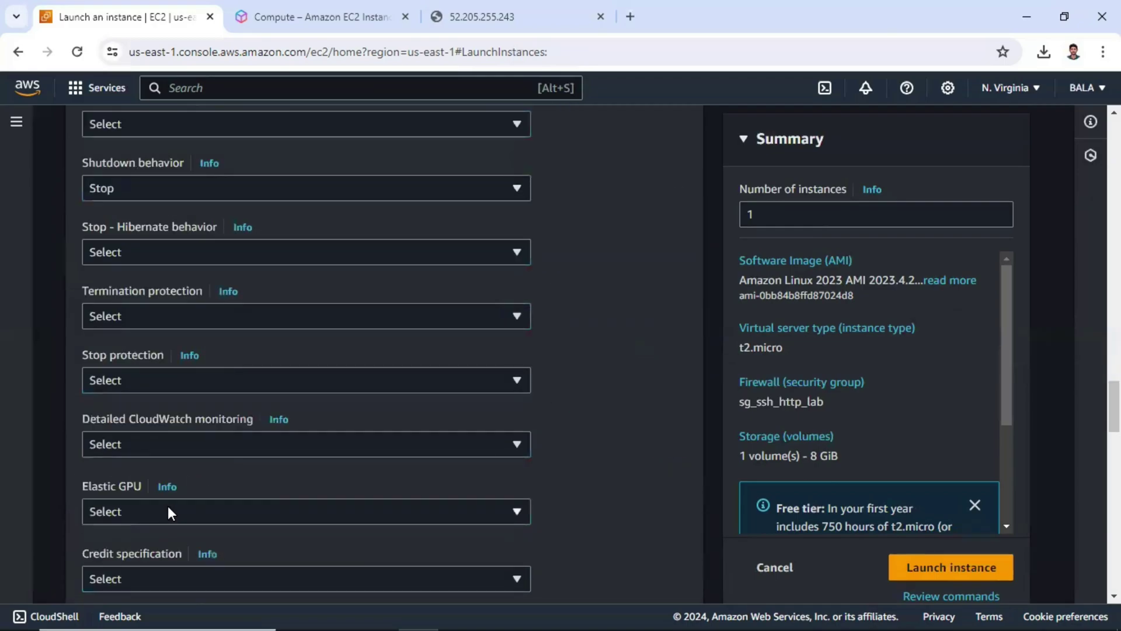
scroll(167, 506, "down", 5)
scroll(167, 505, "down", 5)
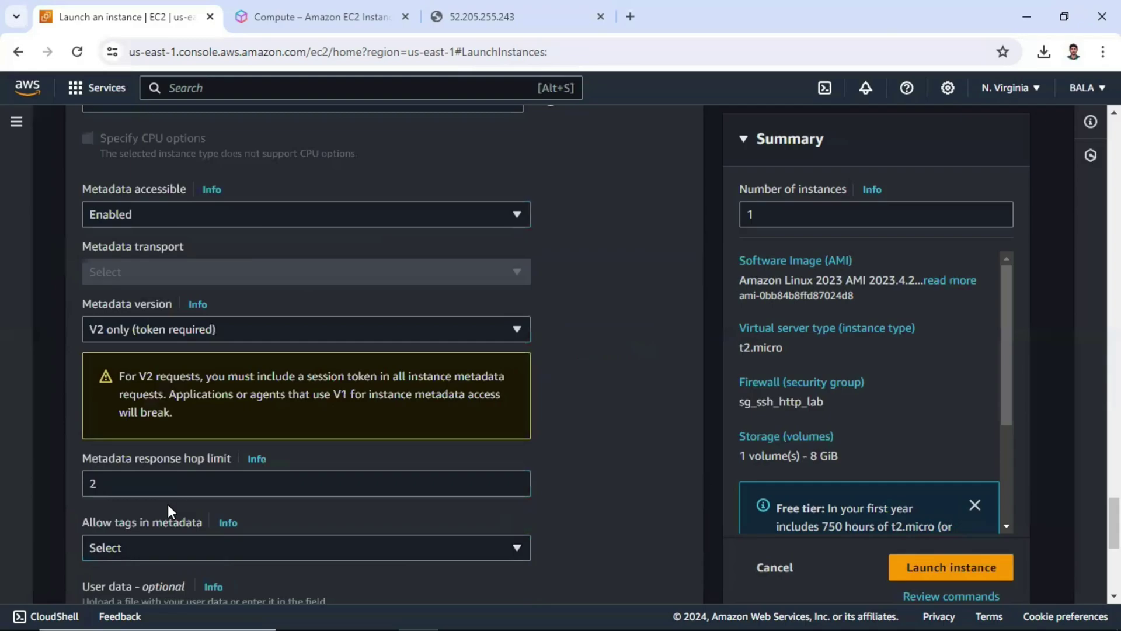
scroll(167, 485, "down", 5)
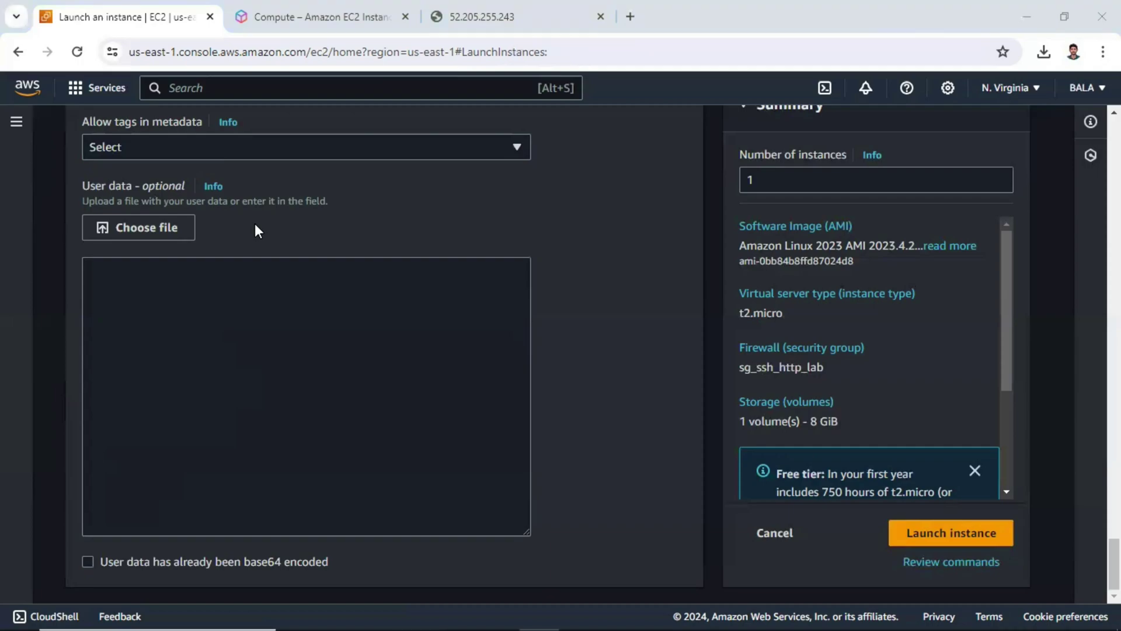
left_click(302, 368)
type("#!/bin/bash #install httpd yum update –y yum install -y httpd systemctl start httpd systemctl enable httpd echo \"<h1>Welcom to my channel $(hostname -f)</h1>\" > /var/www/html/index.html")
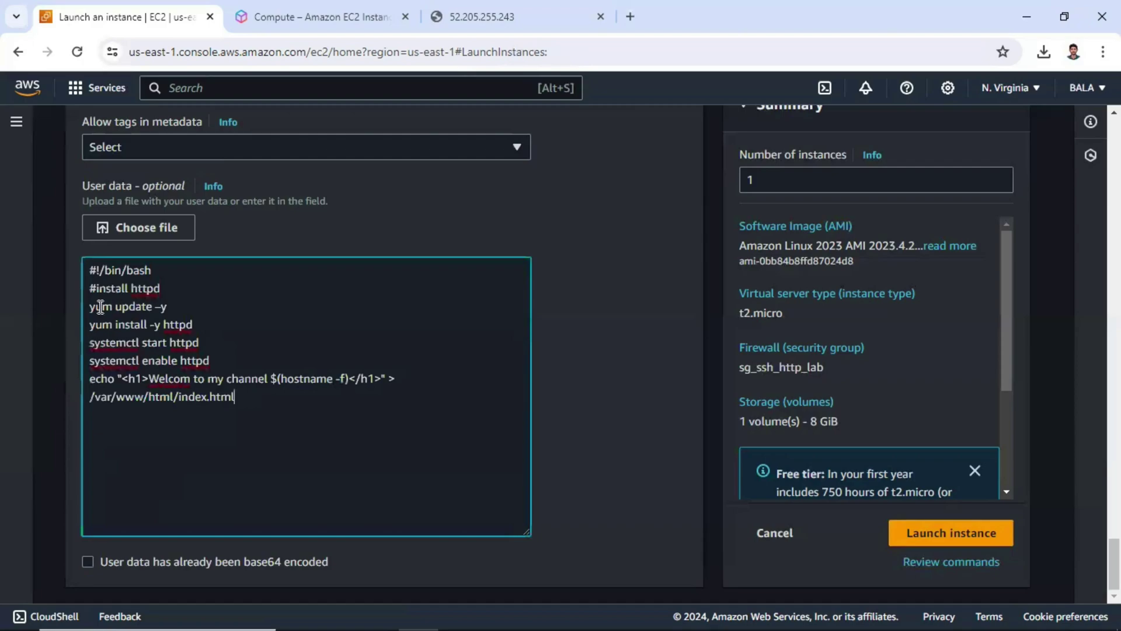
Correct the script's greeting to "Welcome to my channel" and check its hostname expression and index.html output path
double_click(171, 326)
key("Down")
key("Down")
key("Down")
type("e")
left_click(360, 378)
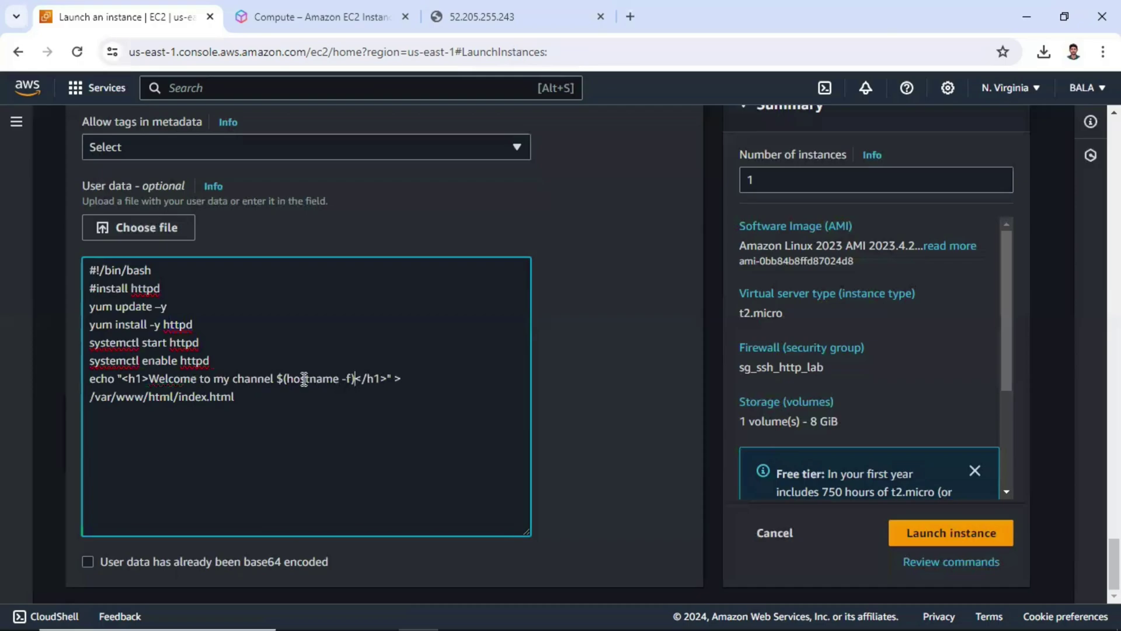
left_click(264, 378, "shift")
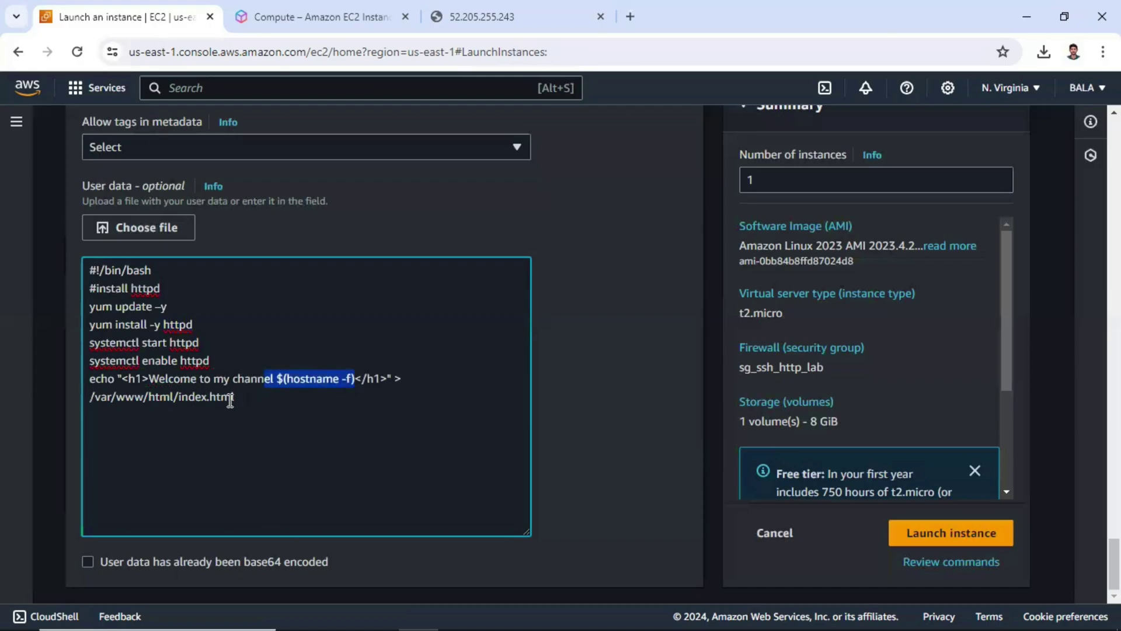
double_click(207, 396)
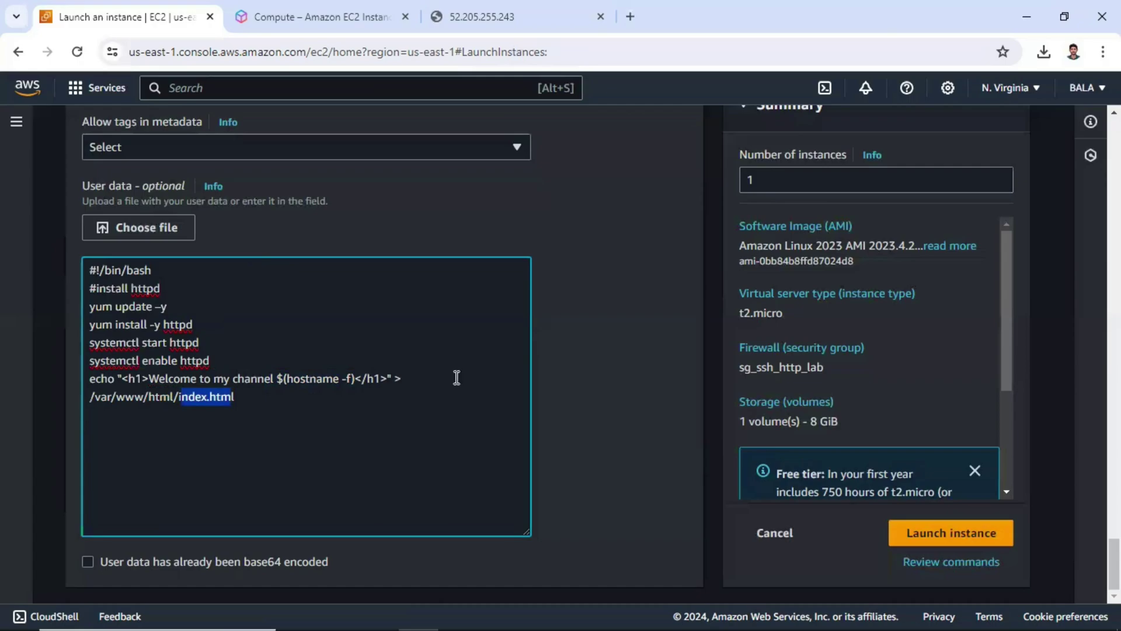
Launch the instance with the configured settings, then return to the instances list and refresh it
scroll(871, 452, "up", 4)
scroll(581, 322, "up", 4)
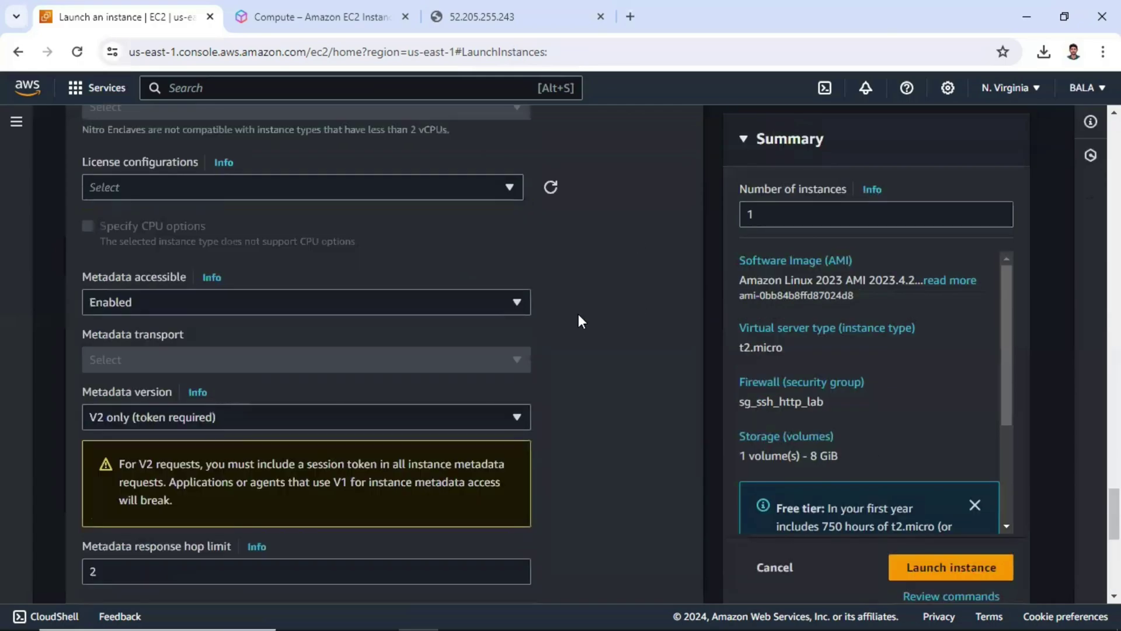
scroll(730, 262, "up", 3)
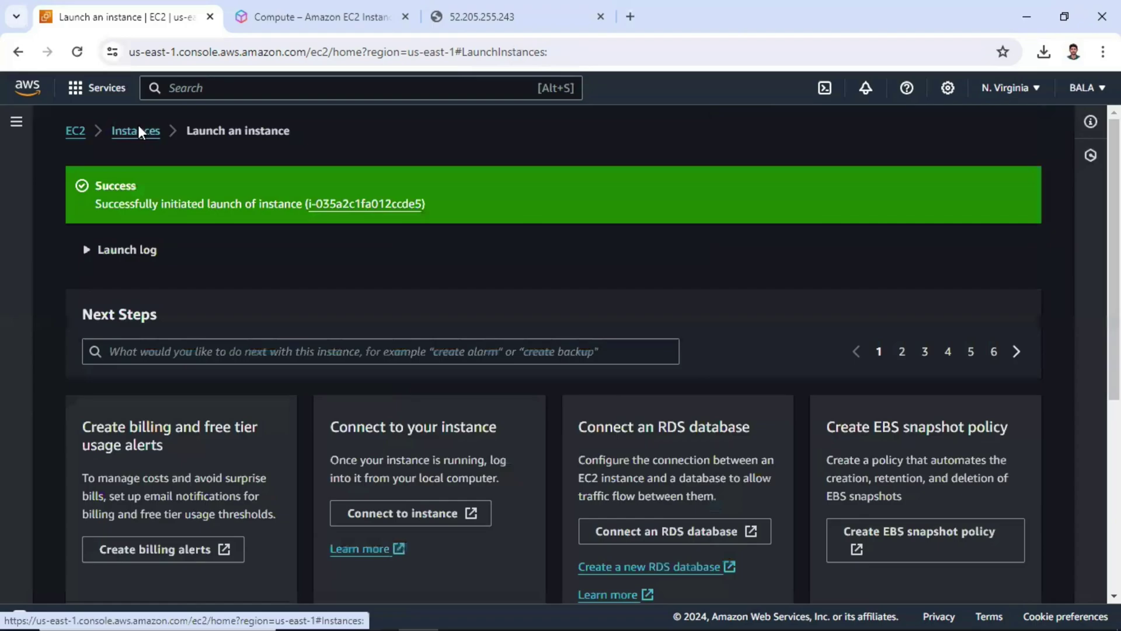
left_click(139, 130)
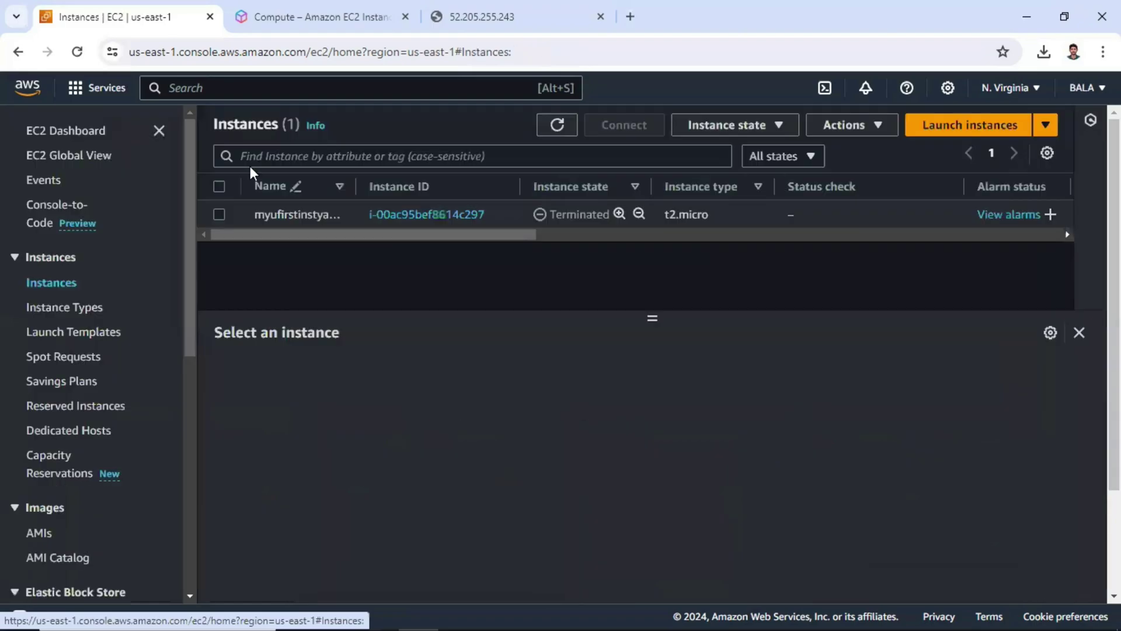
left_click(557, 126)
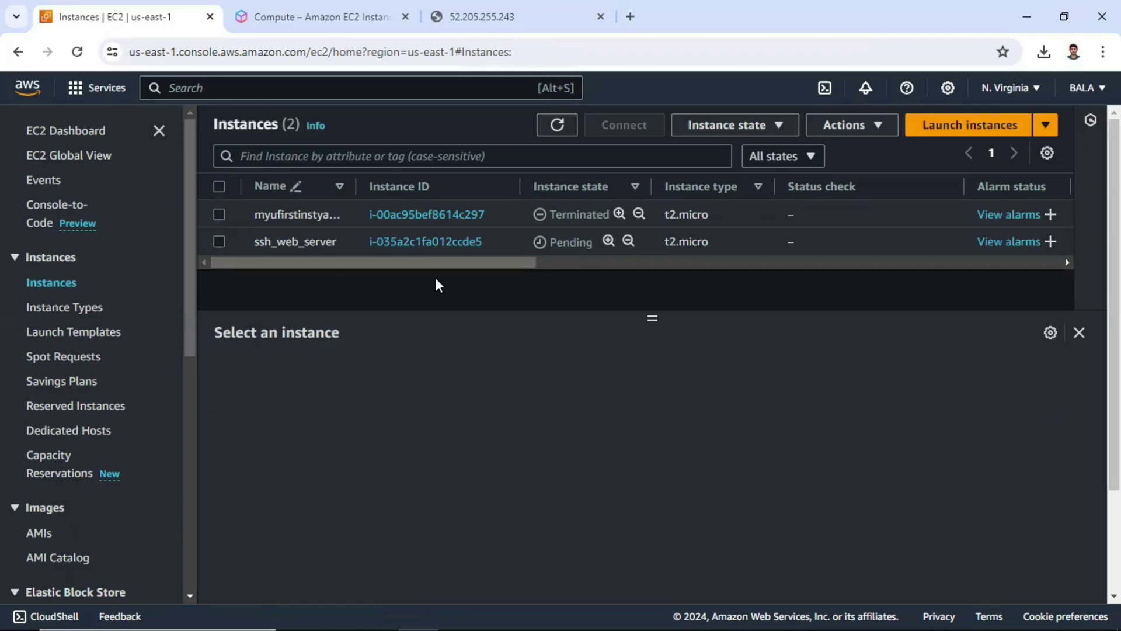
left_click(320, 251)
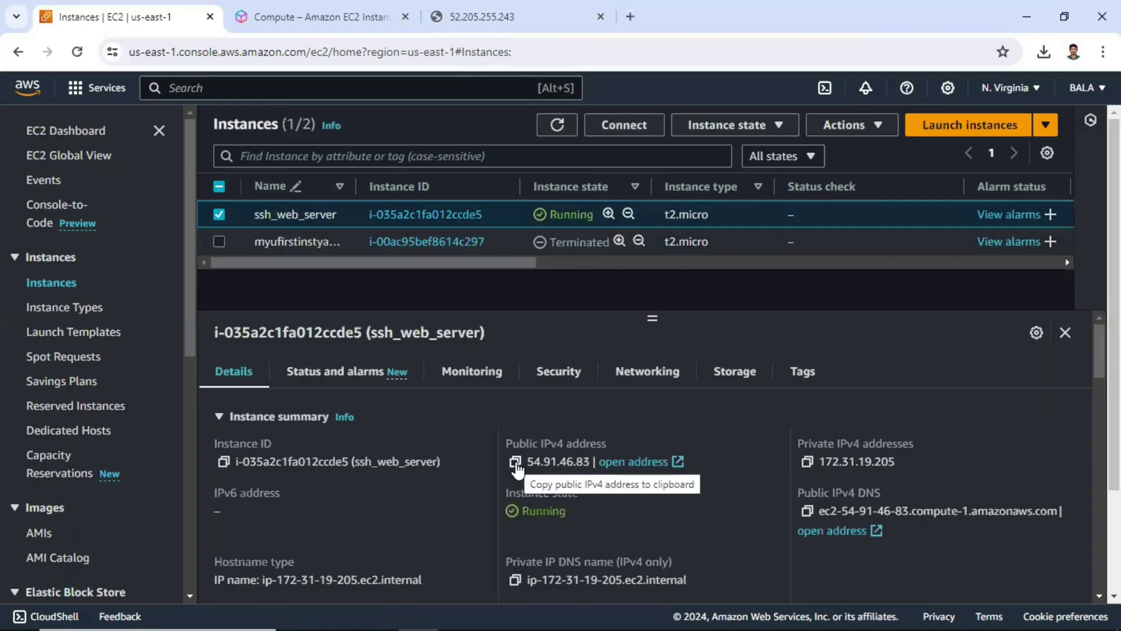
left_click(515, 463)
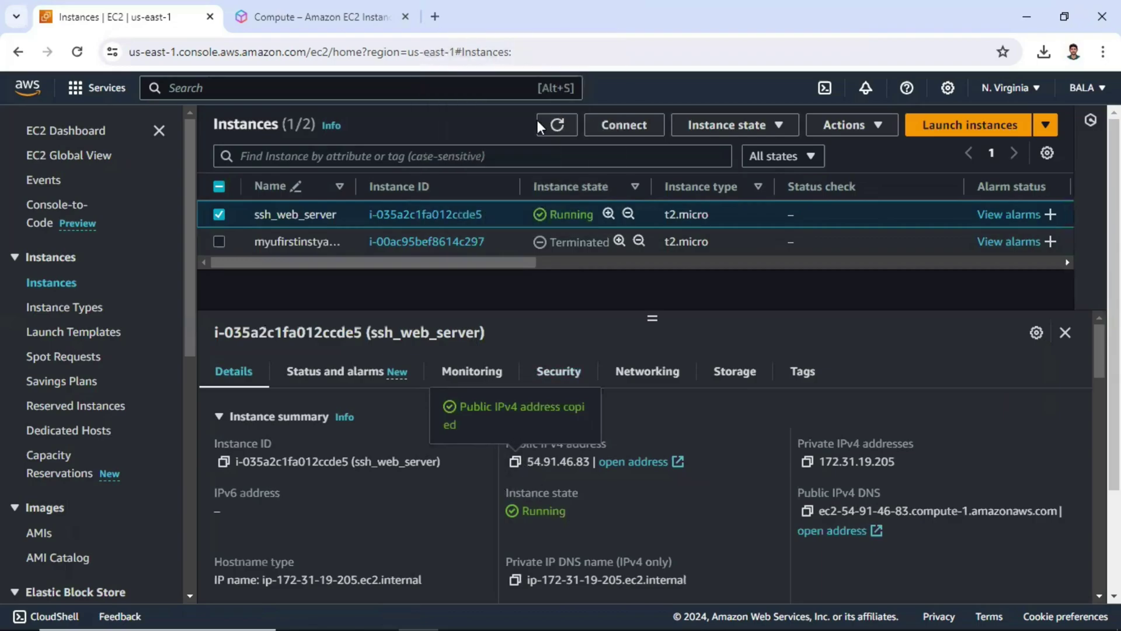
left_click(416, 22)
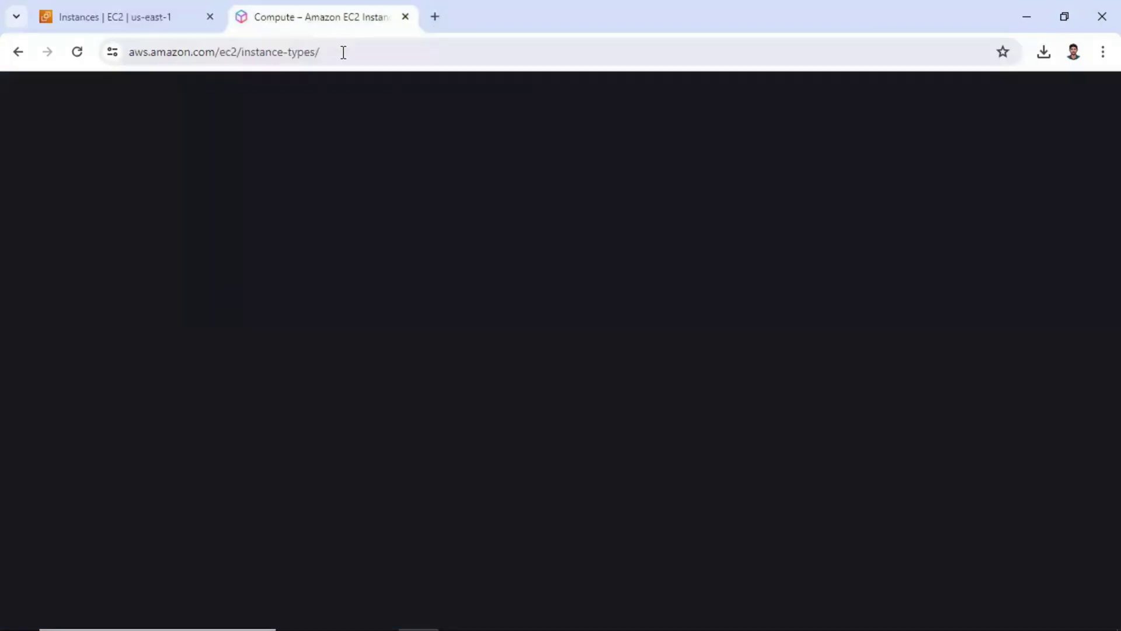
left_click(345, 52)
type("http")
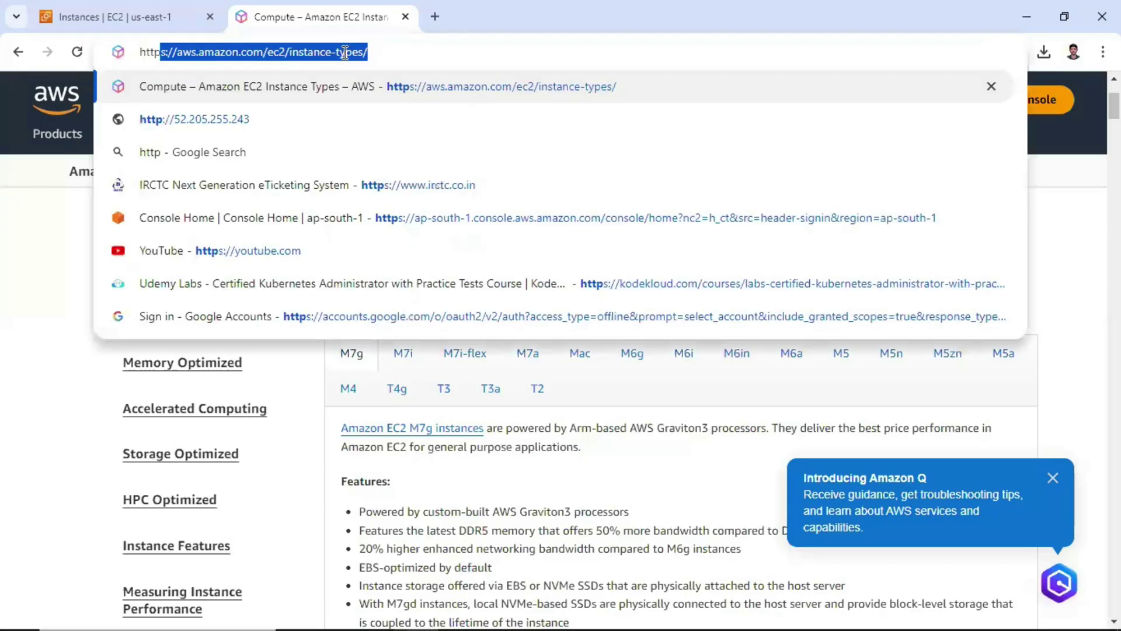
type("://")
key("ctrl+v")
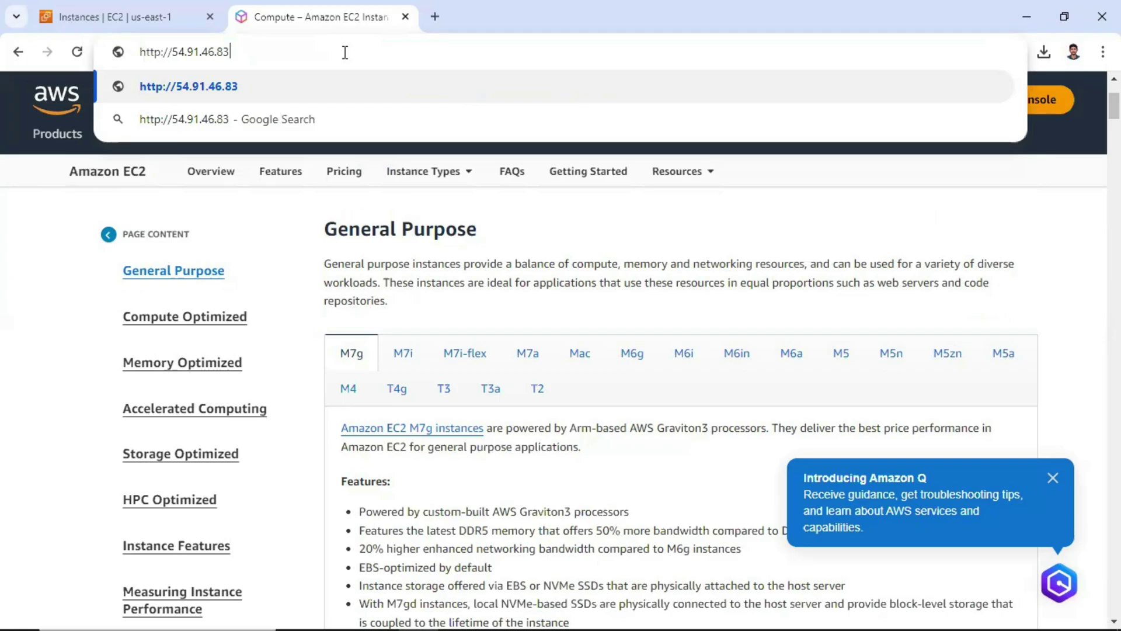
key("Return")
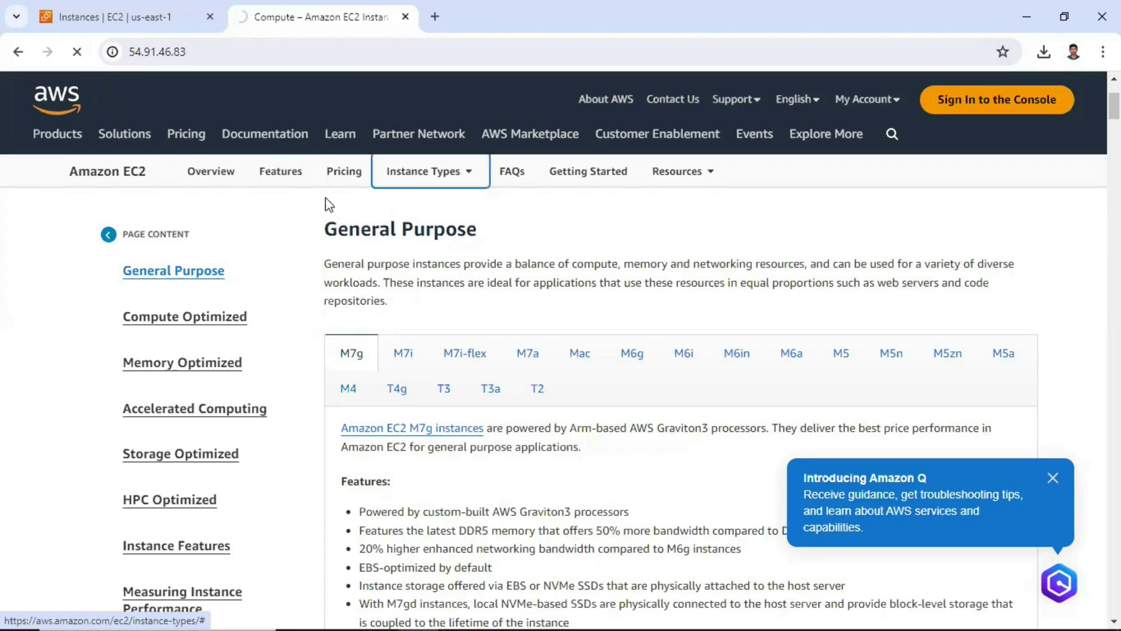
Return to the instances list and review the inbound and outbound security rules of ssh_web_server
left_click(157, 20)
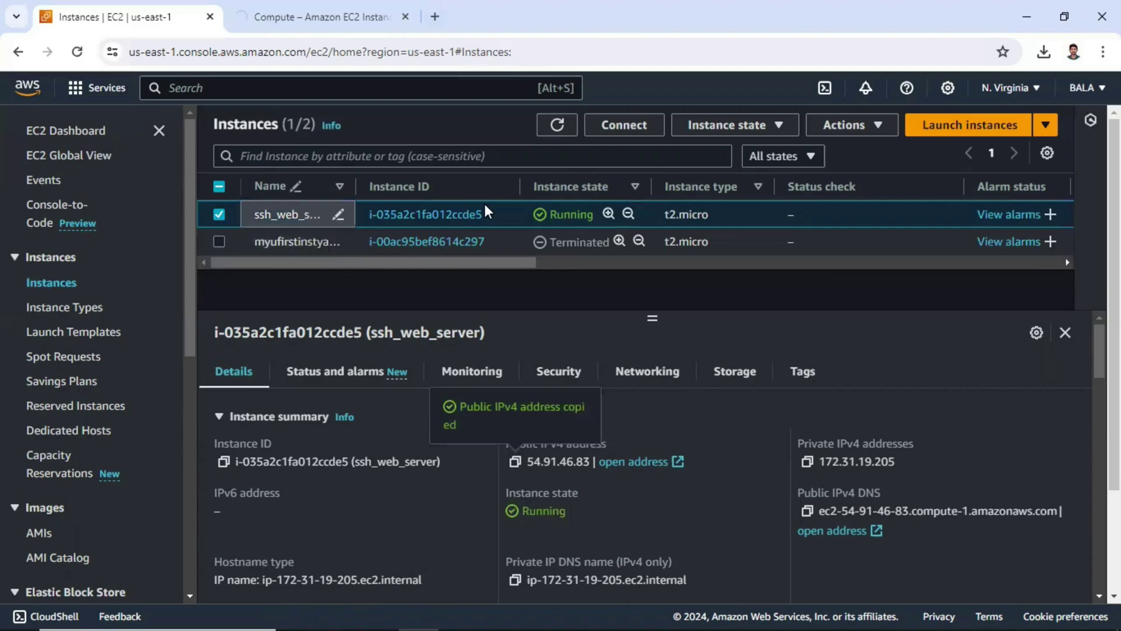
left_click(342, 25)
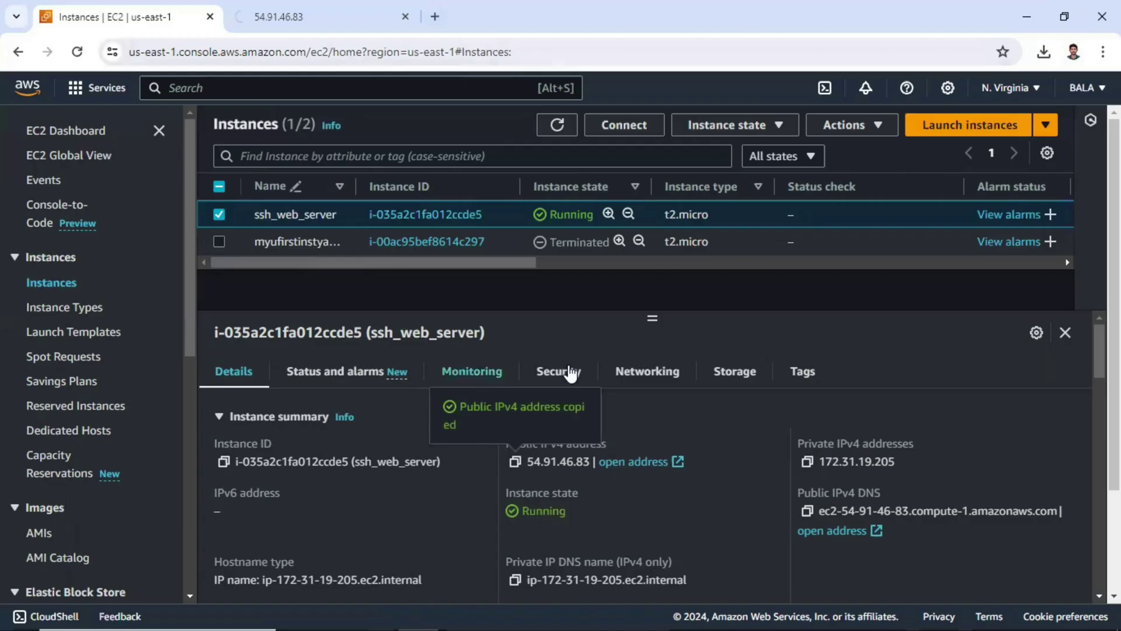
left_click(571, 374)
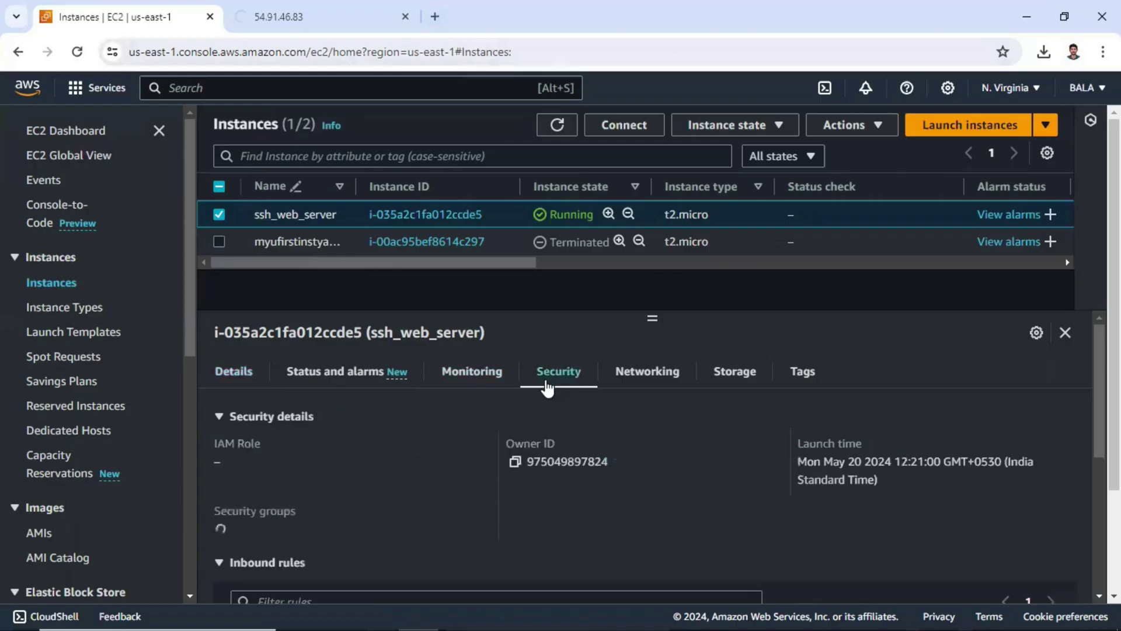
scroll(539, 399, "down", 3)
scroll(509, 447, "down", 3)
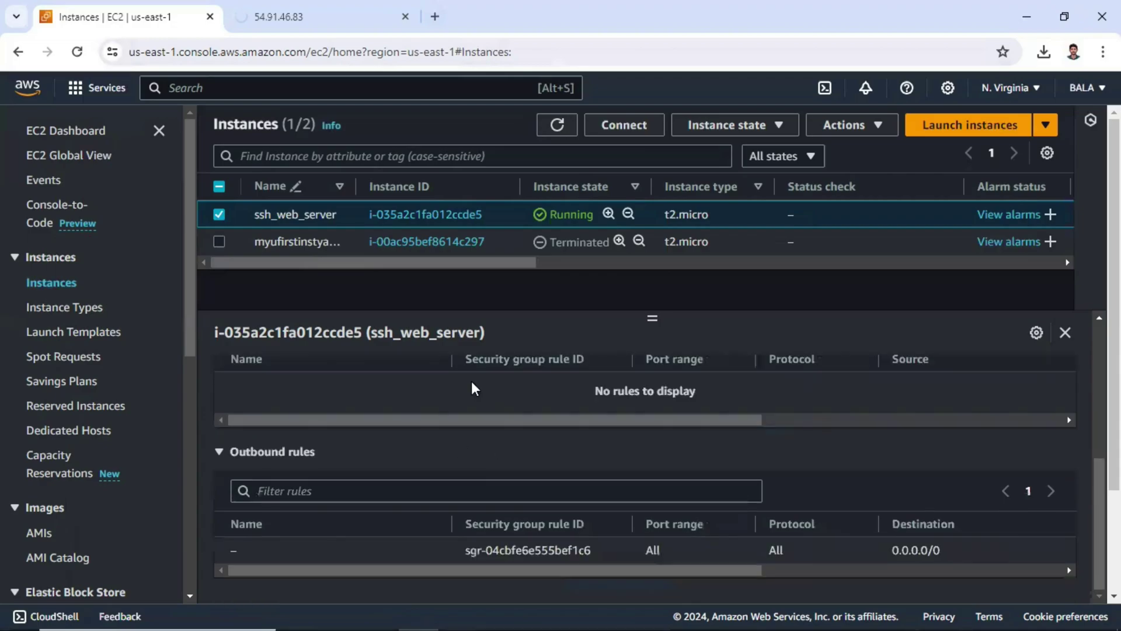
scroll(328, 482, "up", 1)
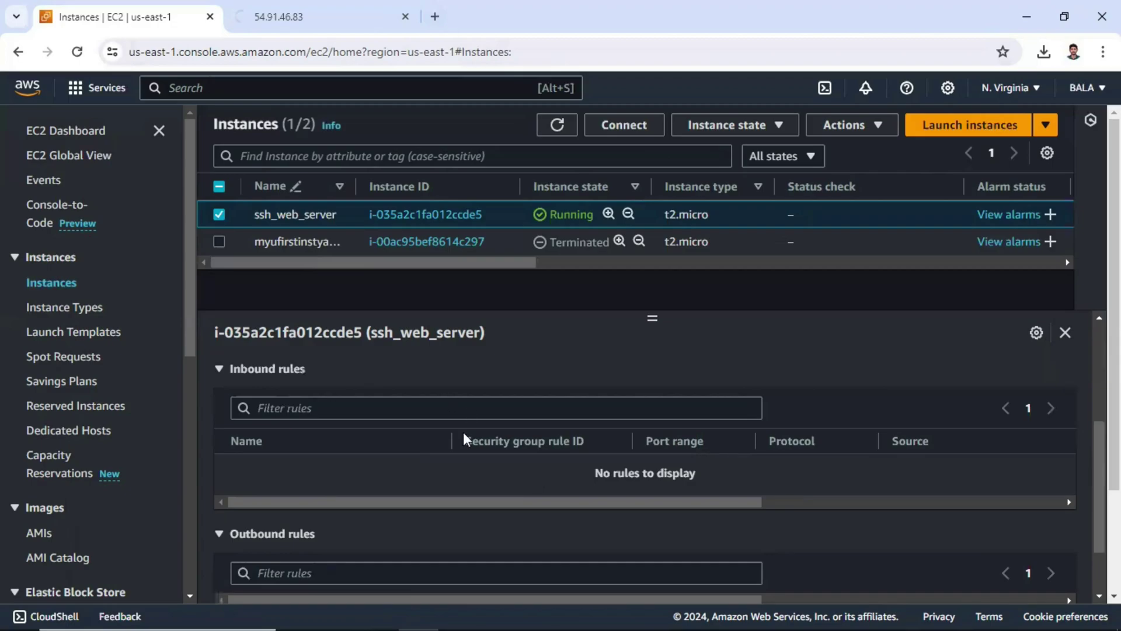
Check whether the page at 54.91.46.83 loads and compare the response with the instance's inbound rules
left_click(332, 16)
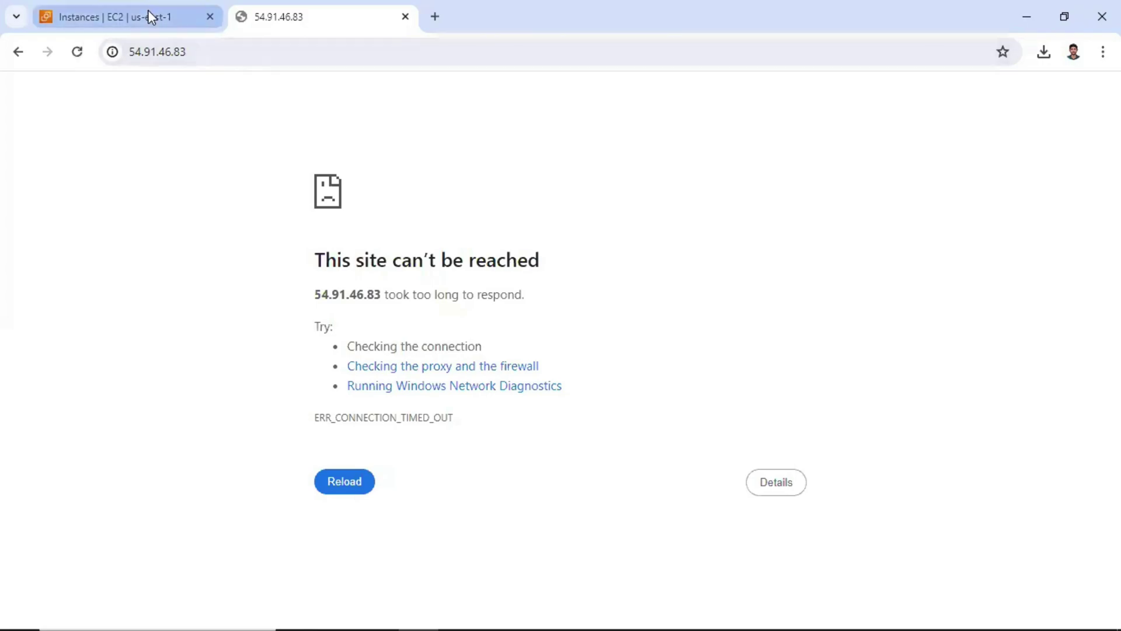
key("ctrl+shift+Tab")
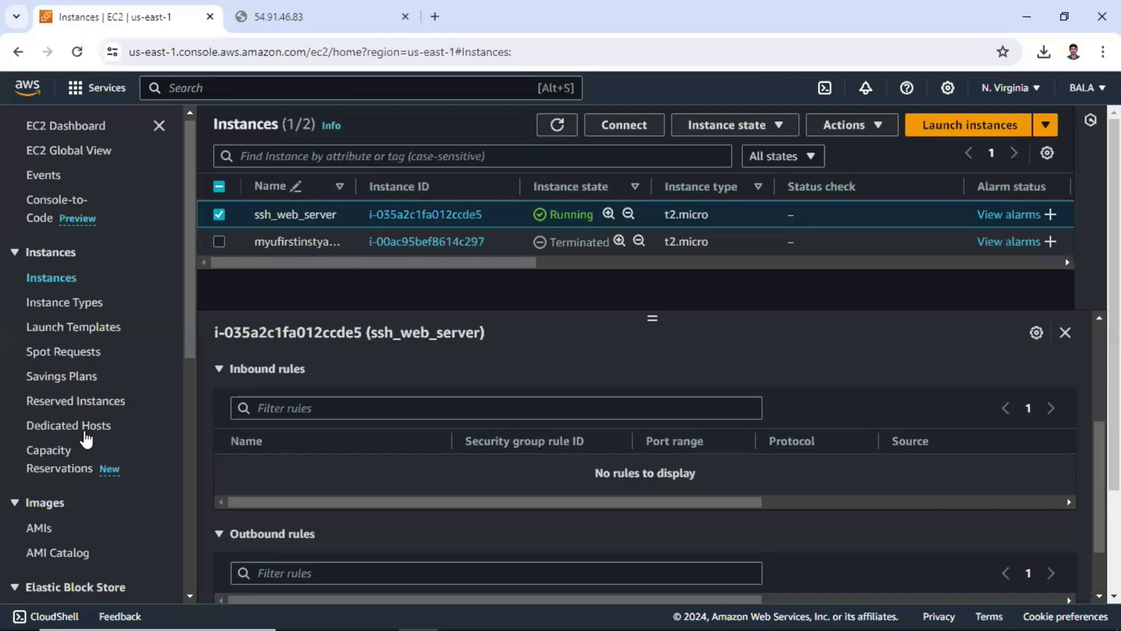
scroll(61, 465, "down", 1)
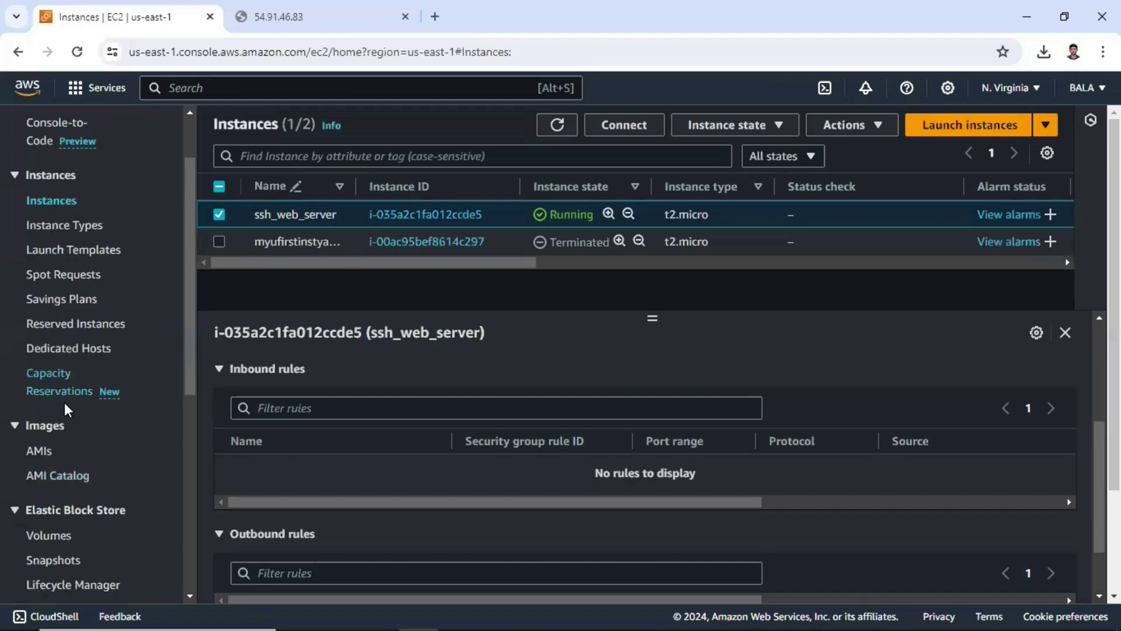
scroll(69, 409, "down", 2)
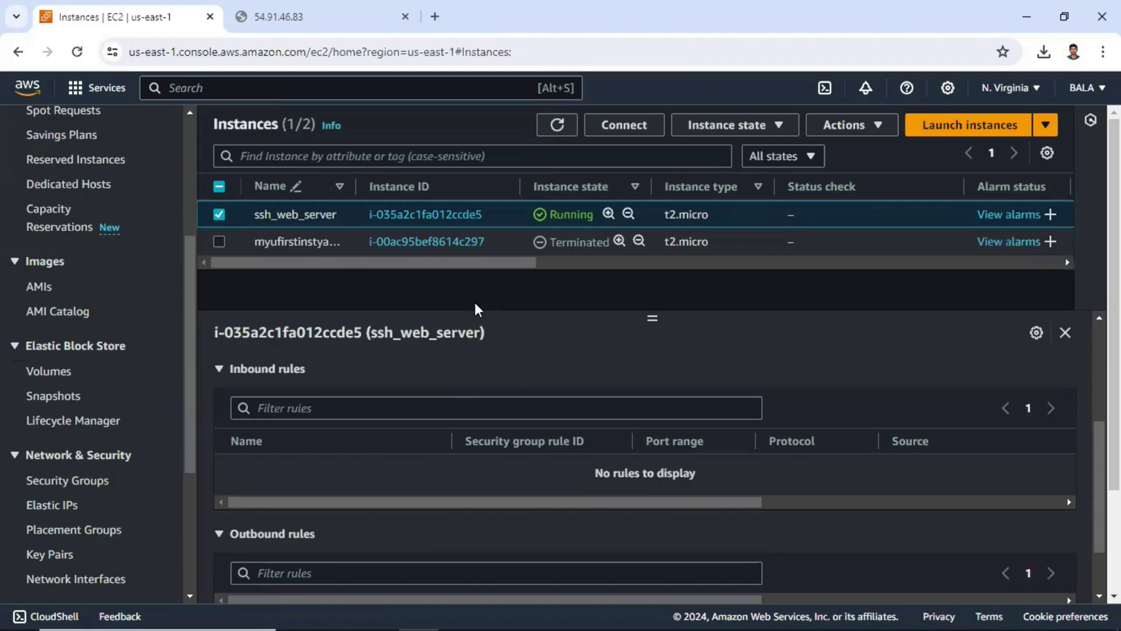
key("ctrl+Tab")
left_click_drag(558, 263, 367, 259)
key("shift+Left")
key("shift+Left")
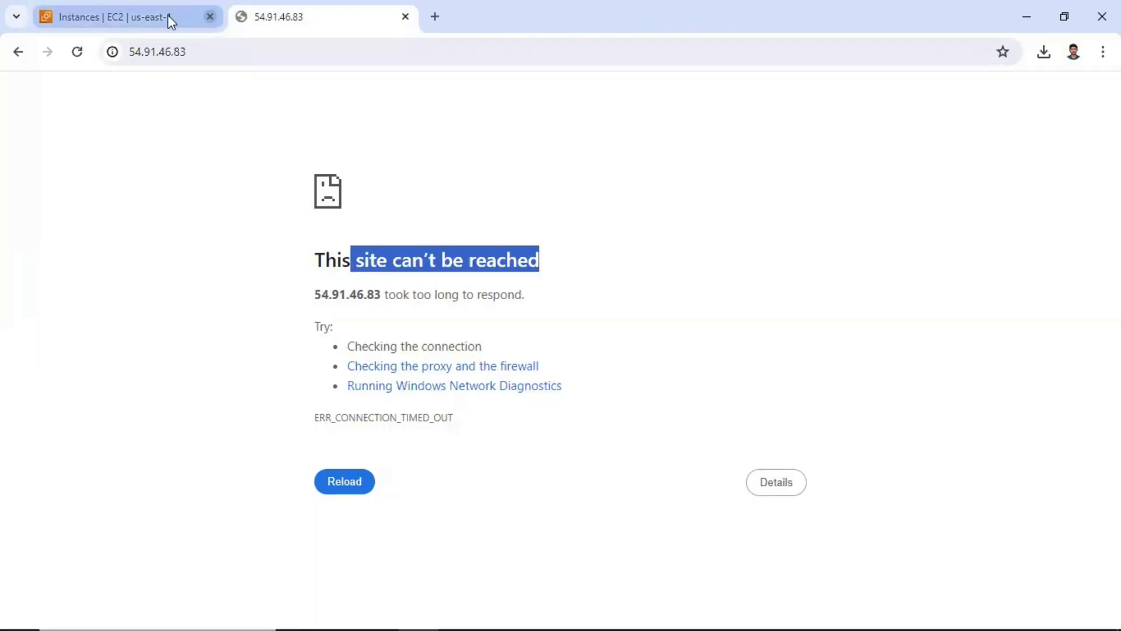
key("ctrl+Tab")
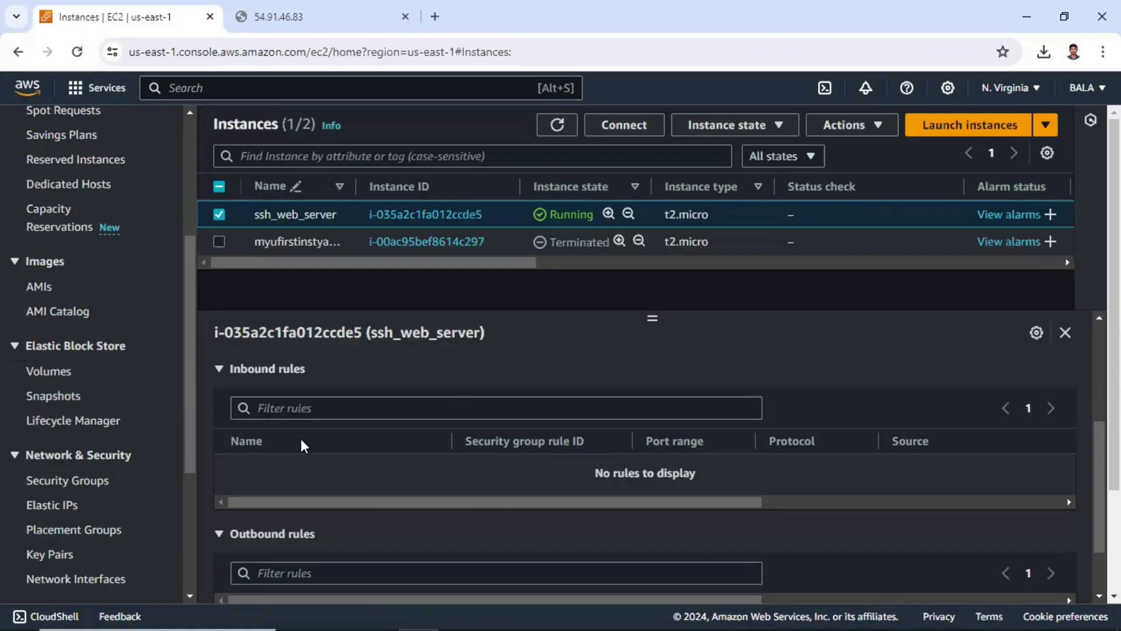
Open the sg_ssh_http_lab security group from ssh_web_server's security details and start editing its inbound rules
scroll(380, 399, "up", 3)
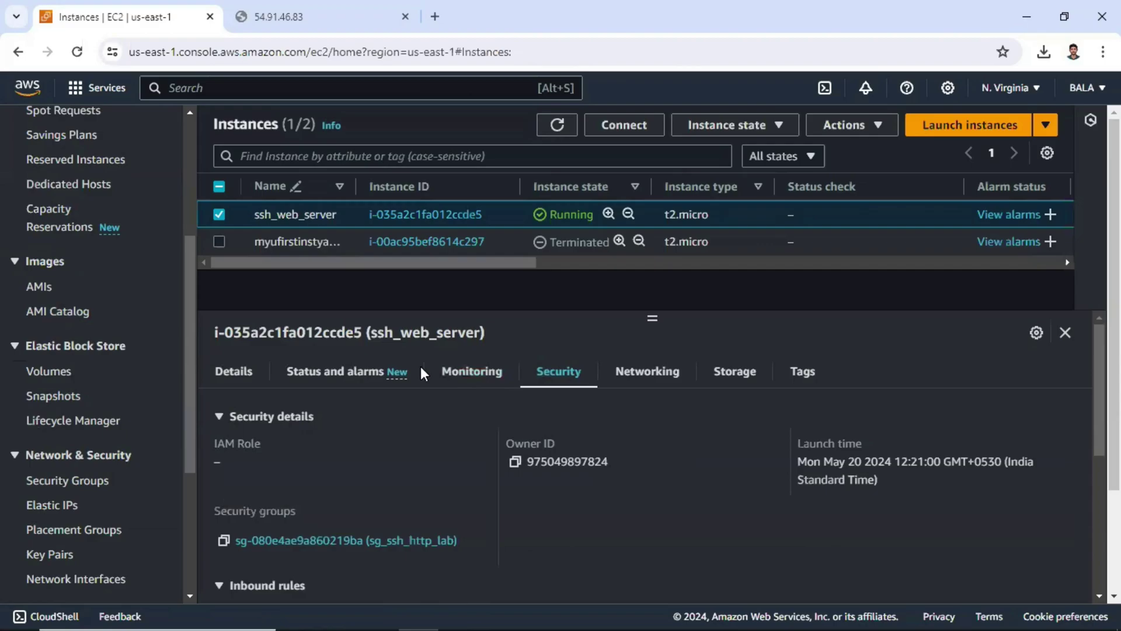
left_click(89, 311)
scroll(89, 405, "down", 2)
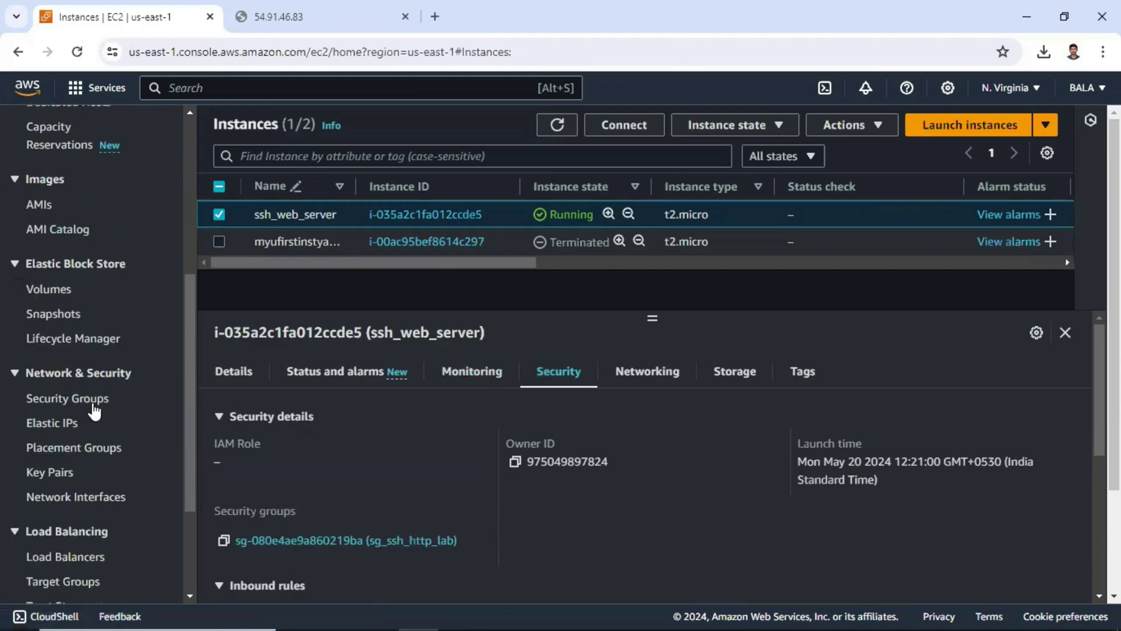
left_click(266, 218)
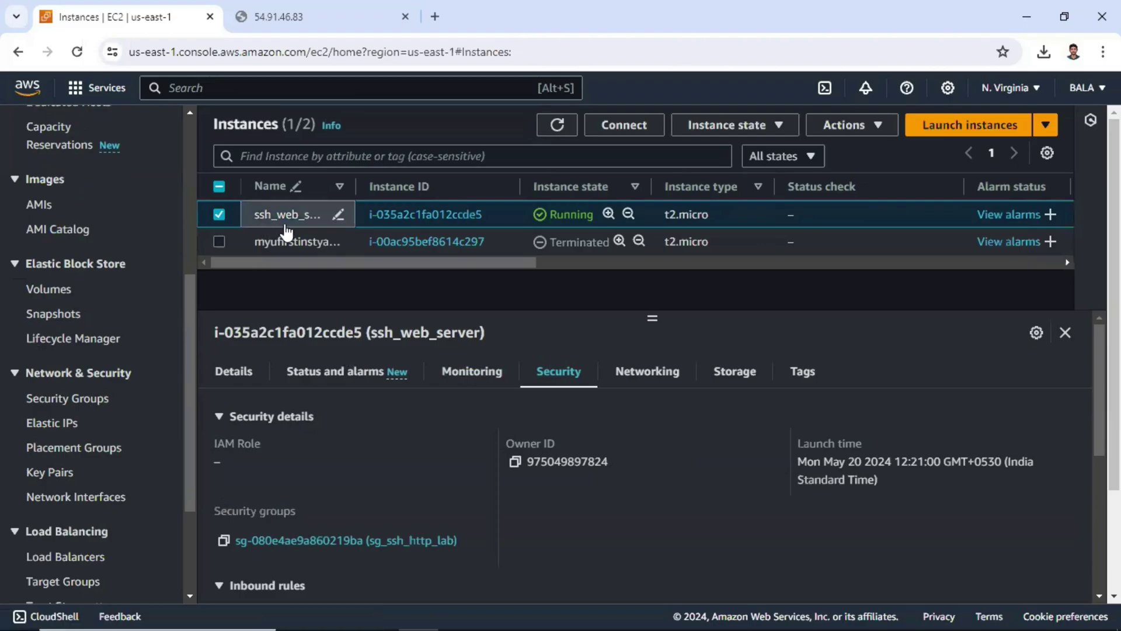
left_click(512, 417)
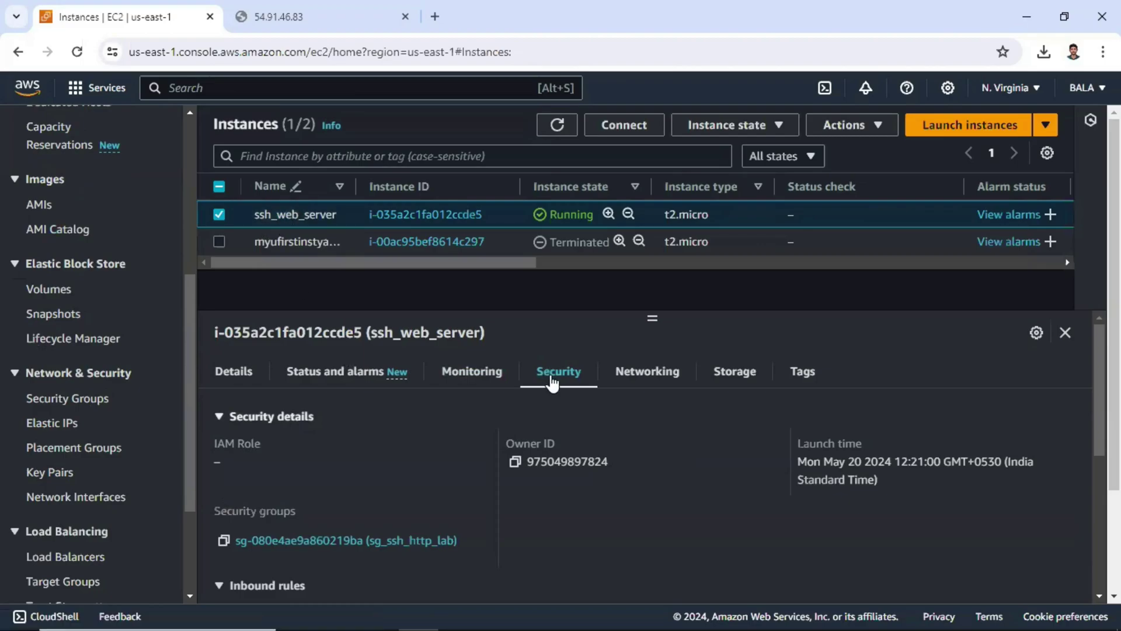
scroll(313, 382, "down", 3)
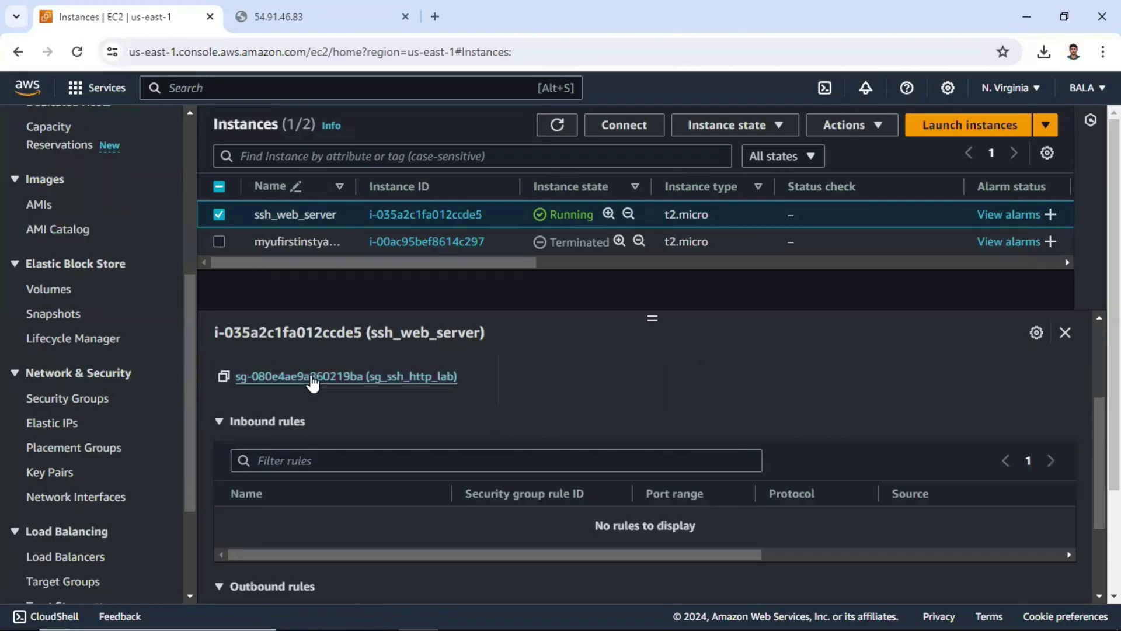
left_click(312, 377)
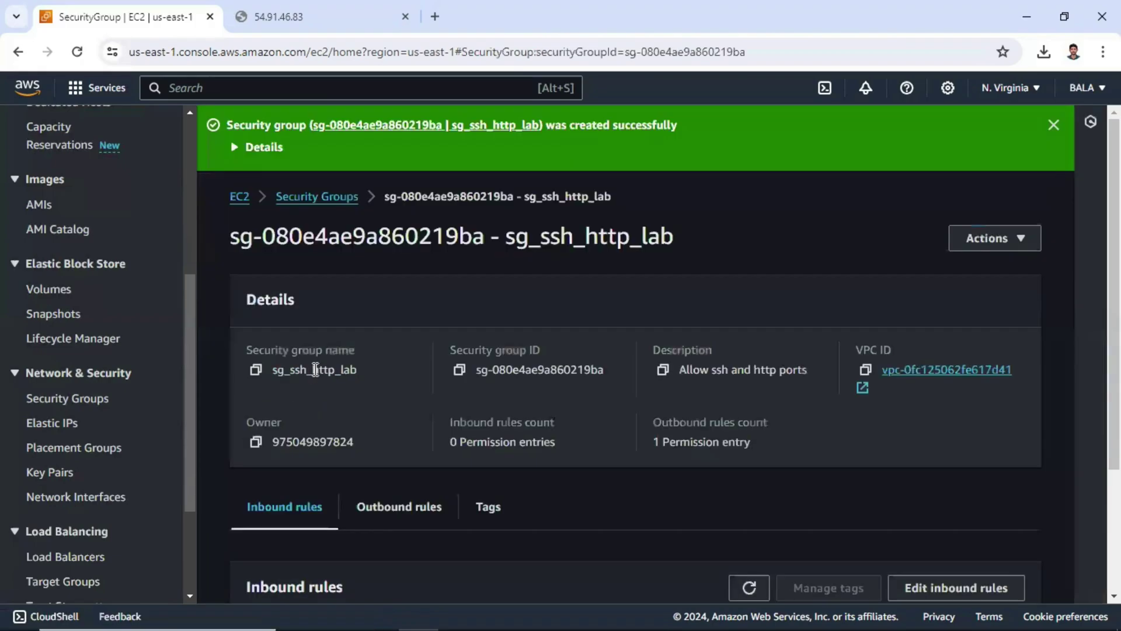
scroll(403, 368, "down", 2)
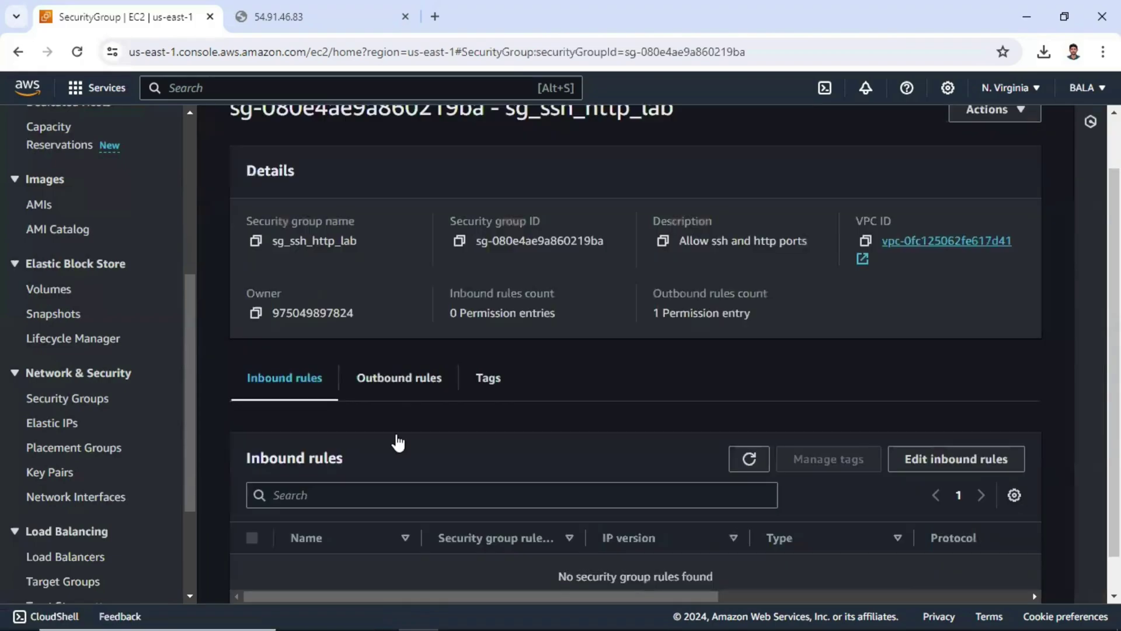
scroll(399, 502, "down", 1)
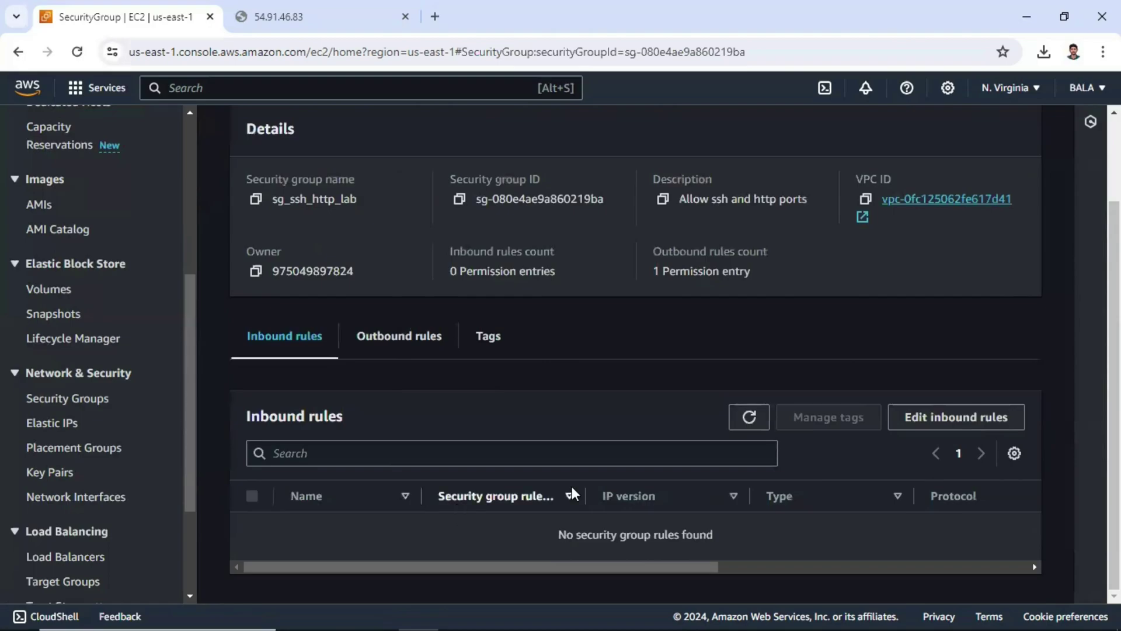
left_click(943, 423)
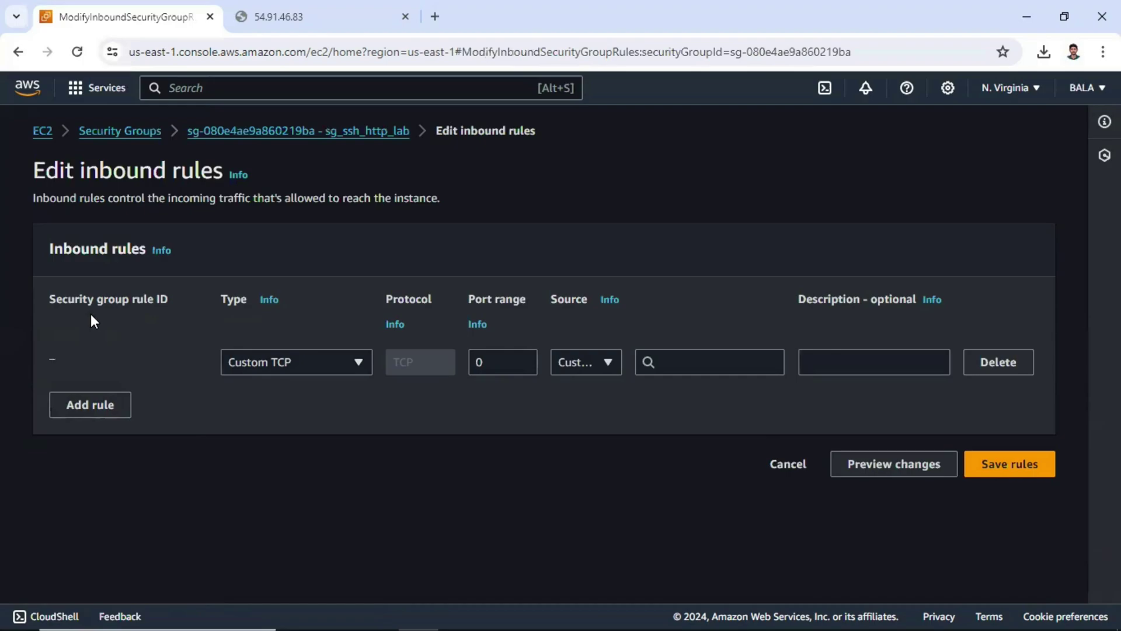
Set the new inbound rule's type to All traffic
left_click(280, 366)
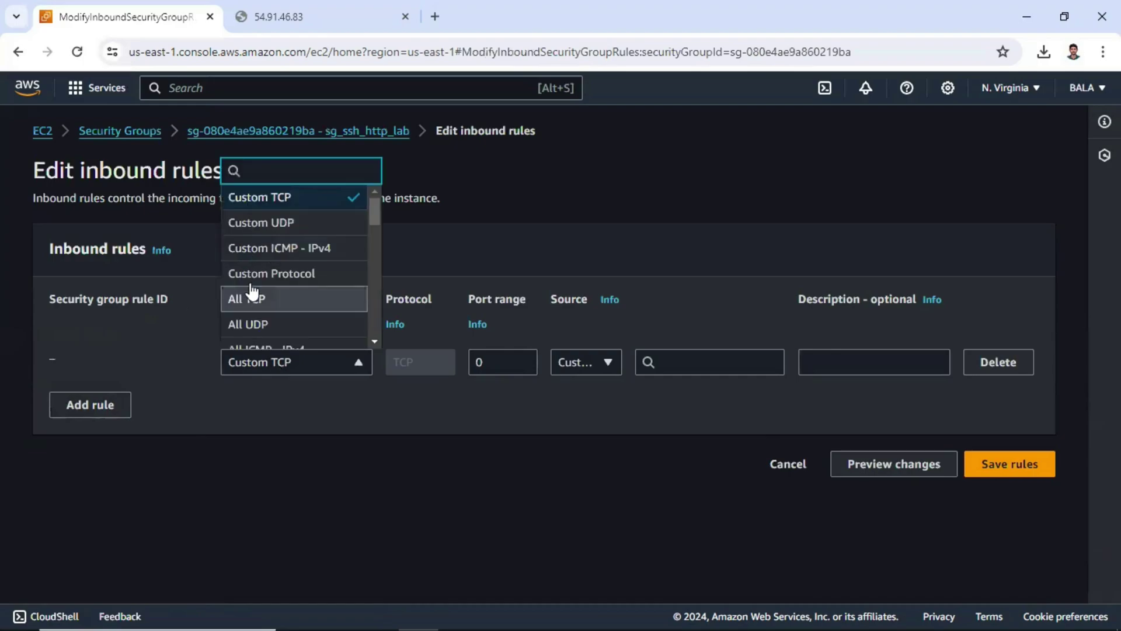
scroll(269, 292, "down", 2)
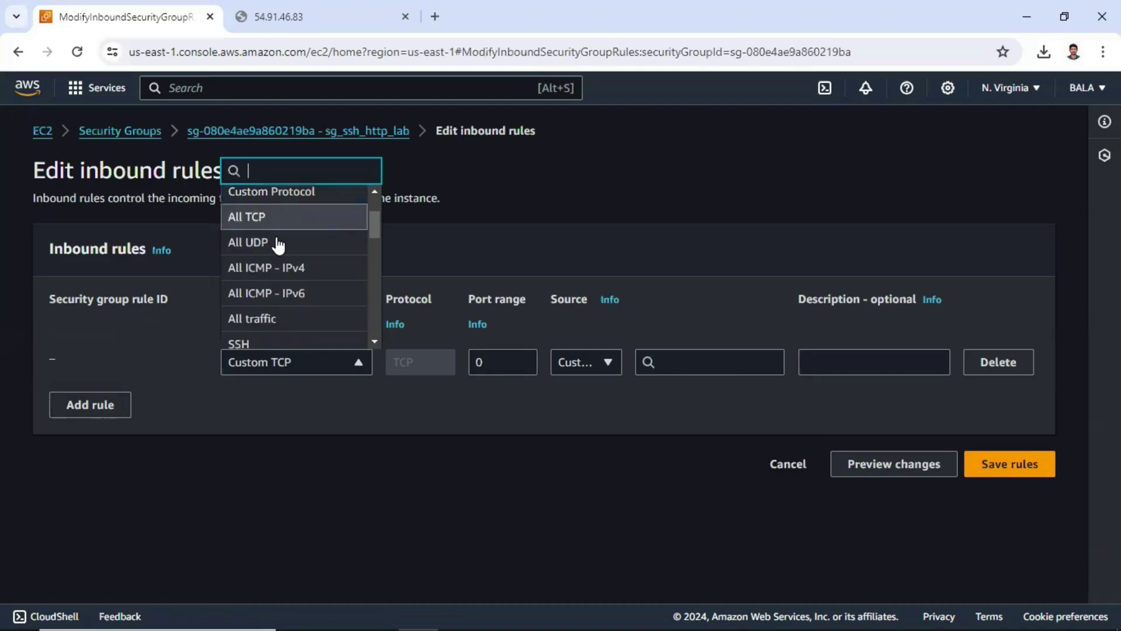
scroll(280, 255, "down", 3)
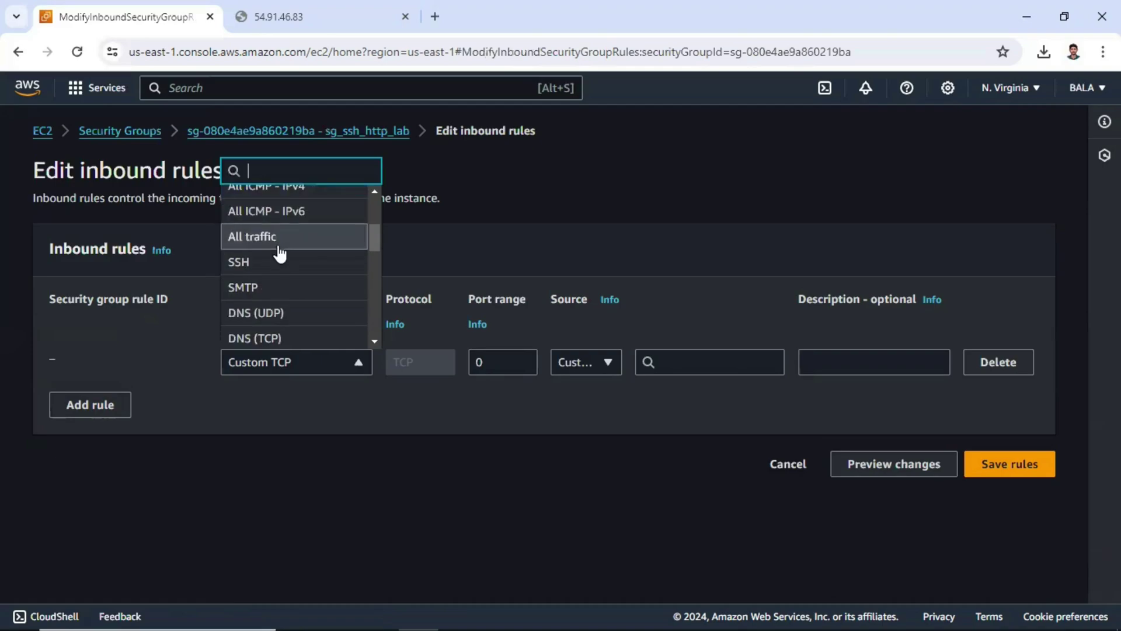
left_click(279, 250)
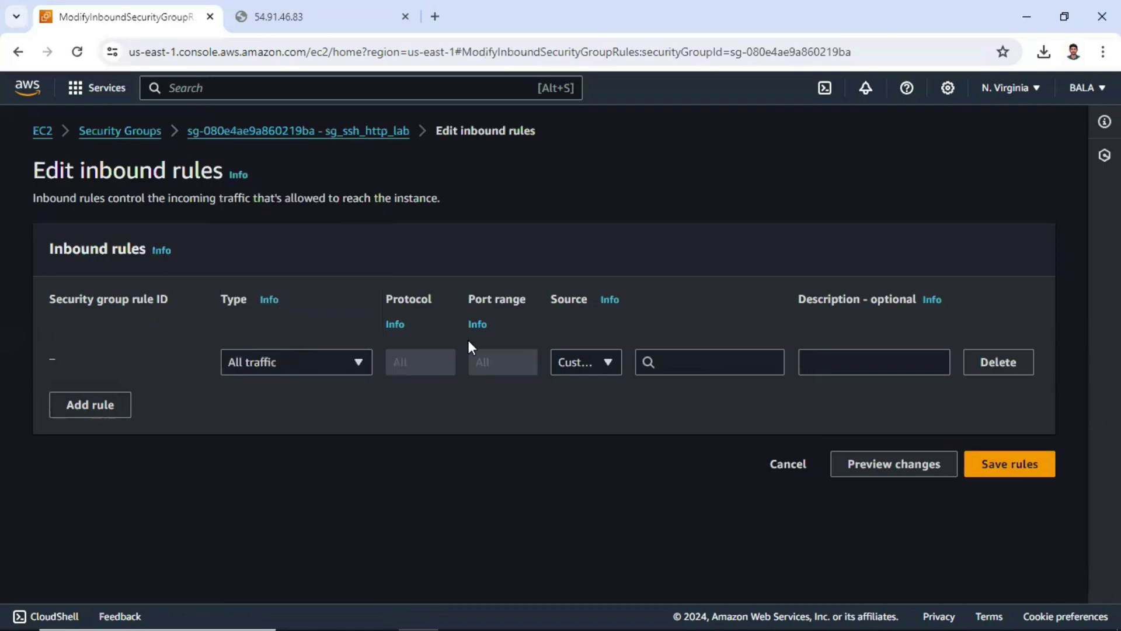
Find HTTP among the traffic types and set it as the inbound rule's type
left_click(338, 364)
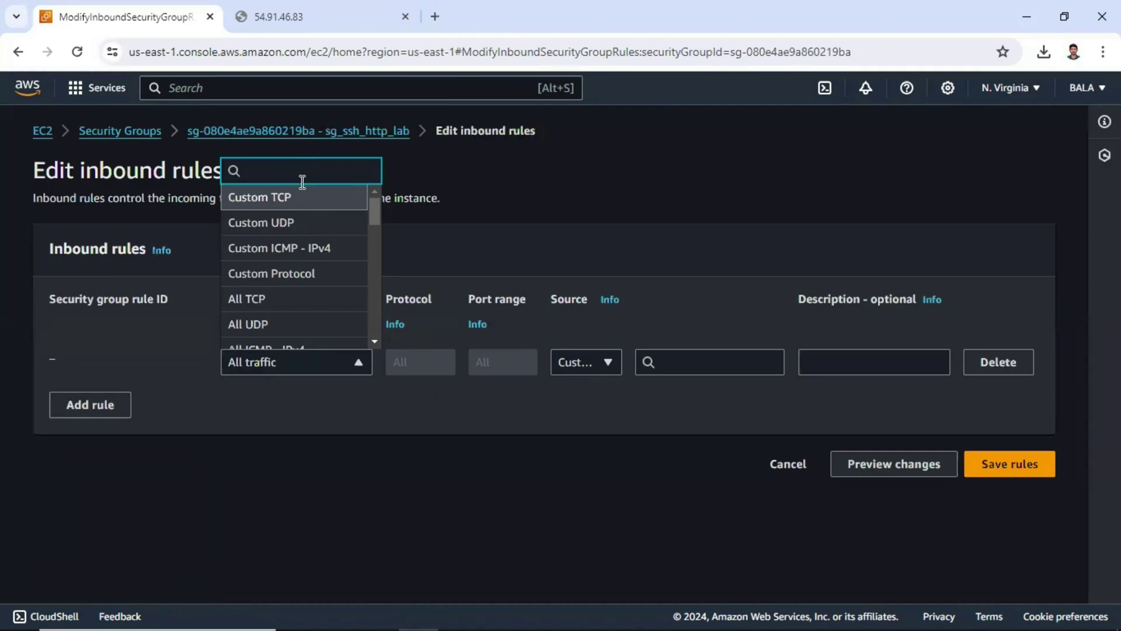
type("http")
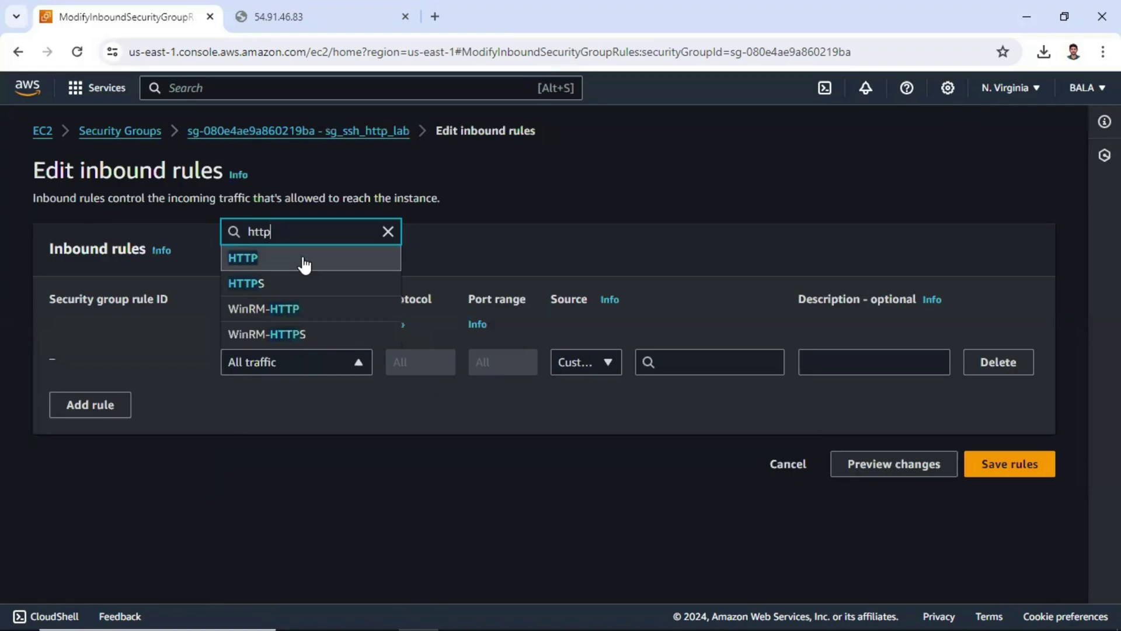
left_click(304, 264)
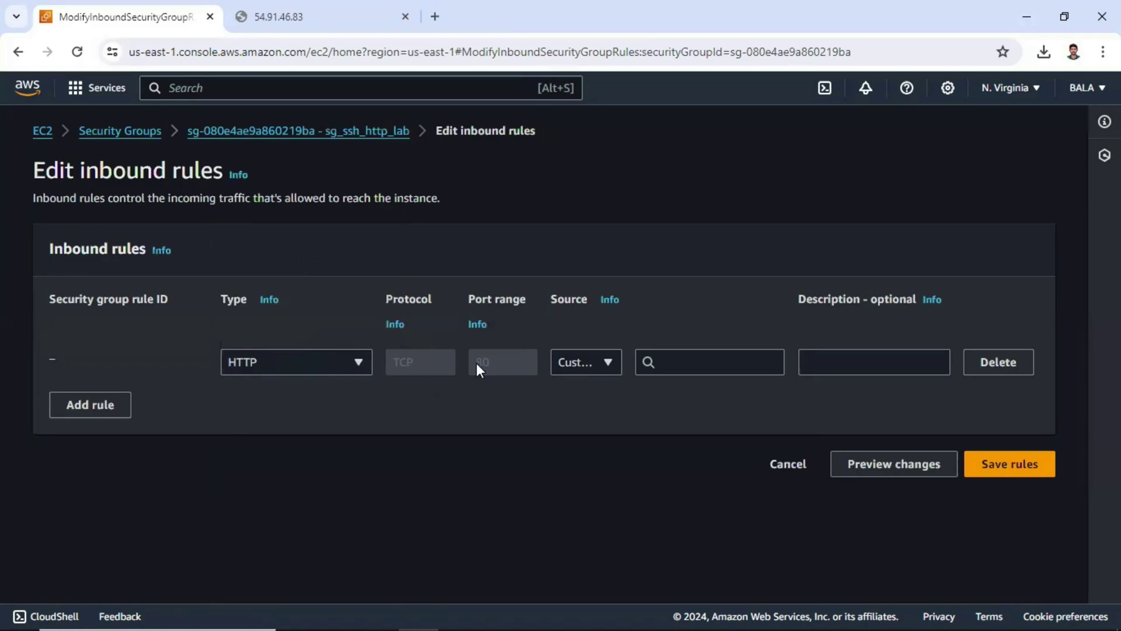
Set the HTTP rule's source to Anywhere-IPv4 and save the inbound rules
double_click(503, 354)
mouse_move(572, 301)
left_mouse_down()
mouse_move(588, 300)
mouse_move(550, 300)
left_mouse_up()
left_click(567, 363)
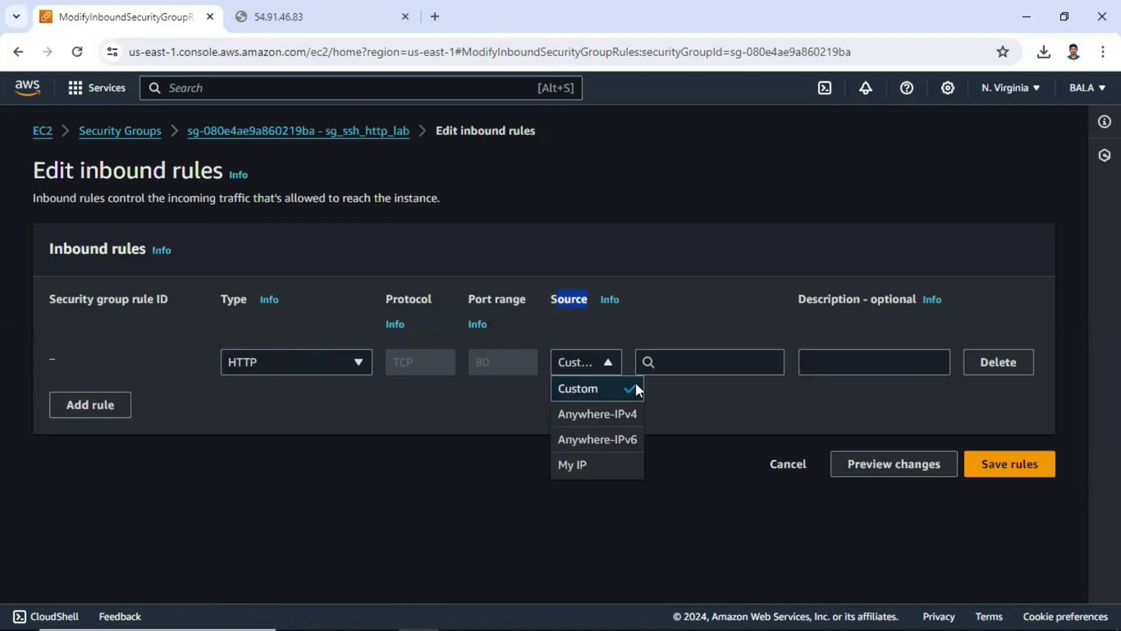
left_click(684, 369)
left_click(684, 369)
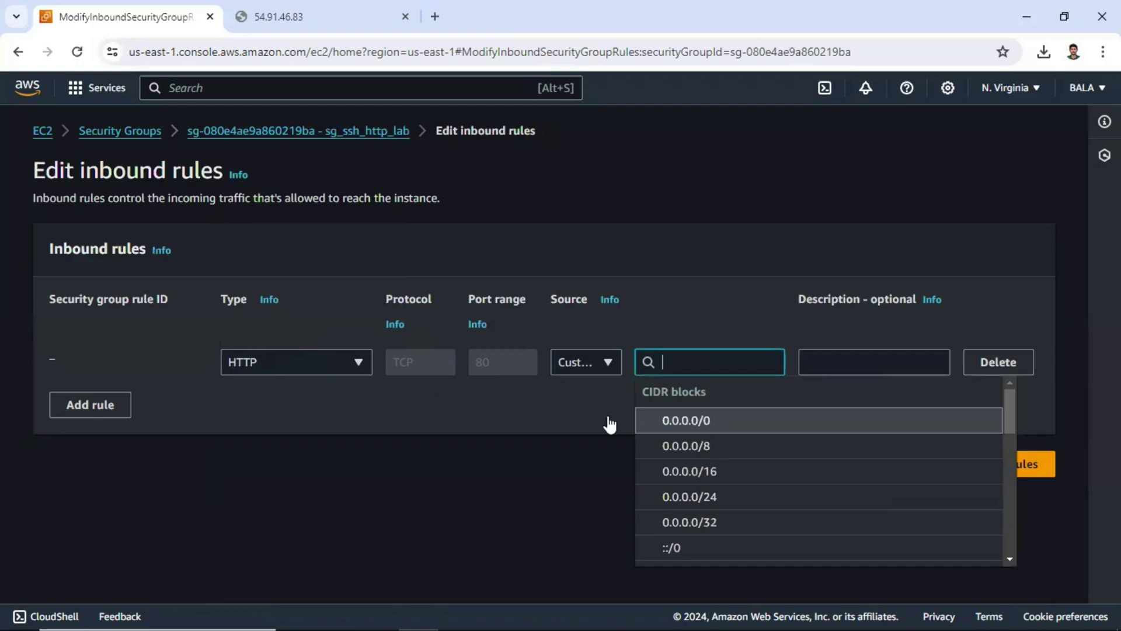
left_click(607, 365)
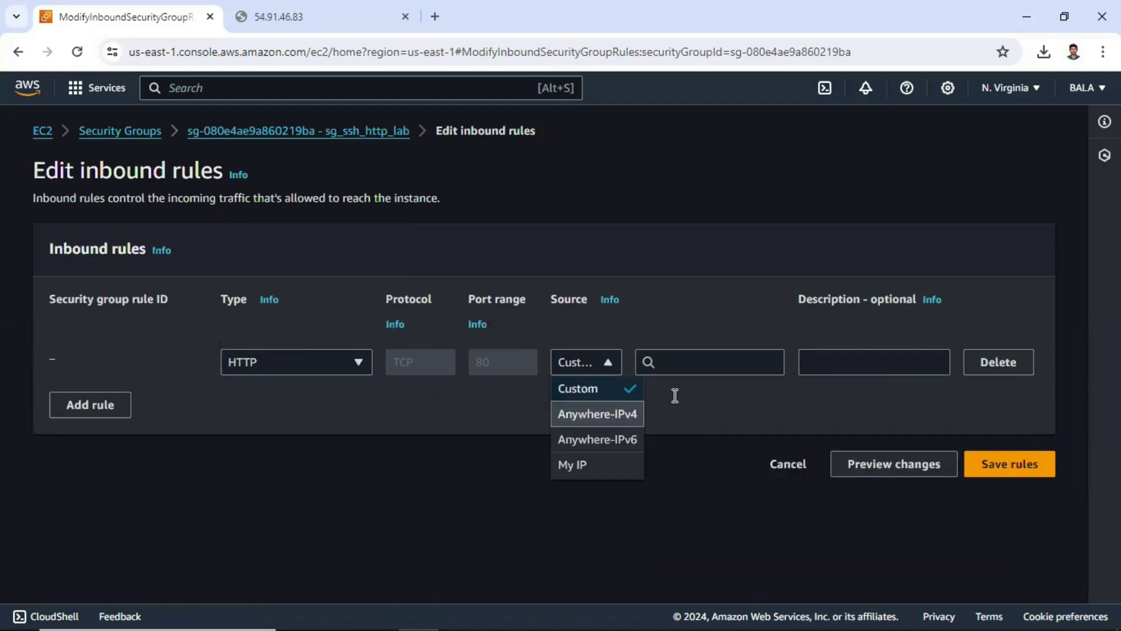
key("Return")
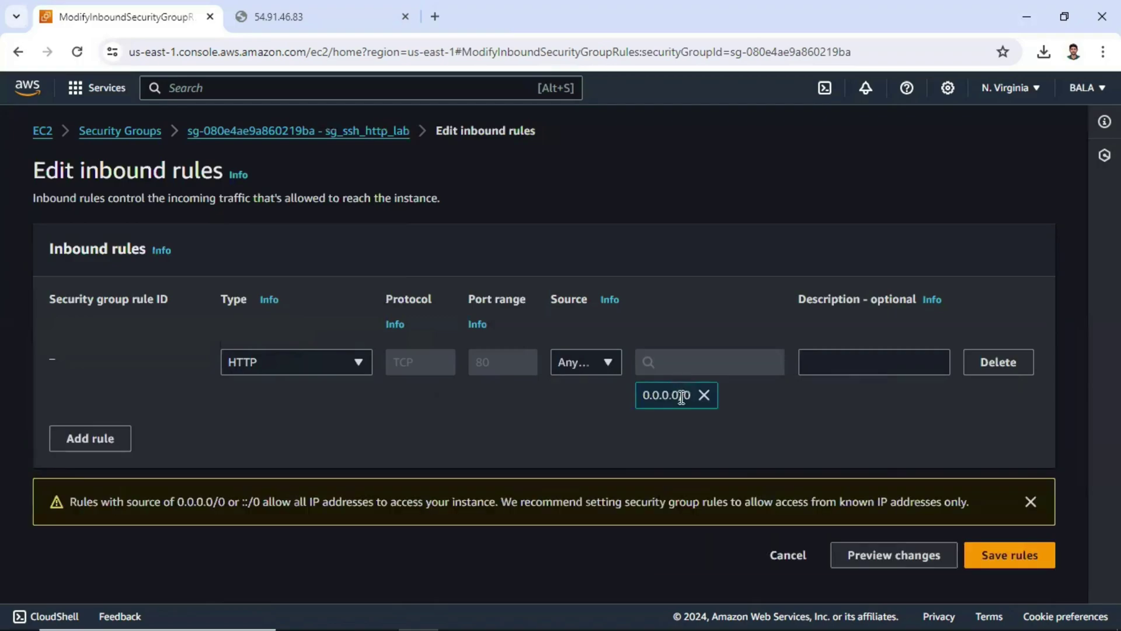
left_click(601, 361)
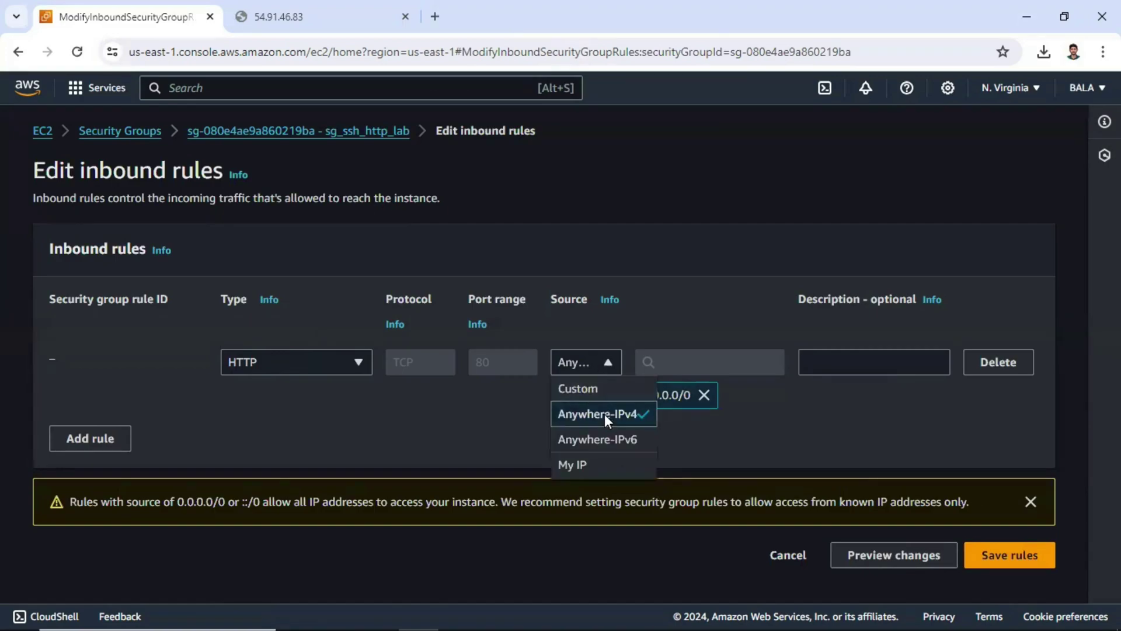
left_click(578, 362)
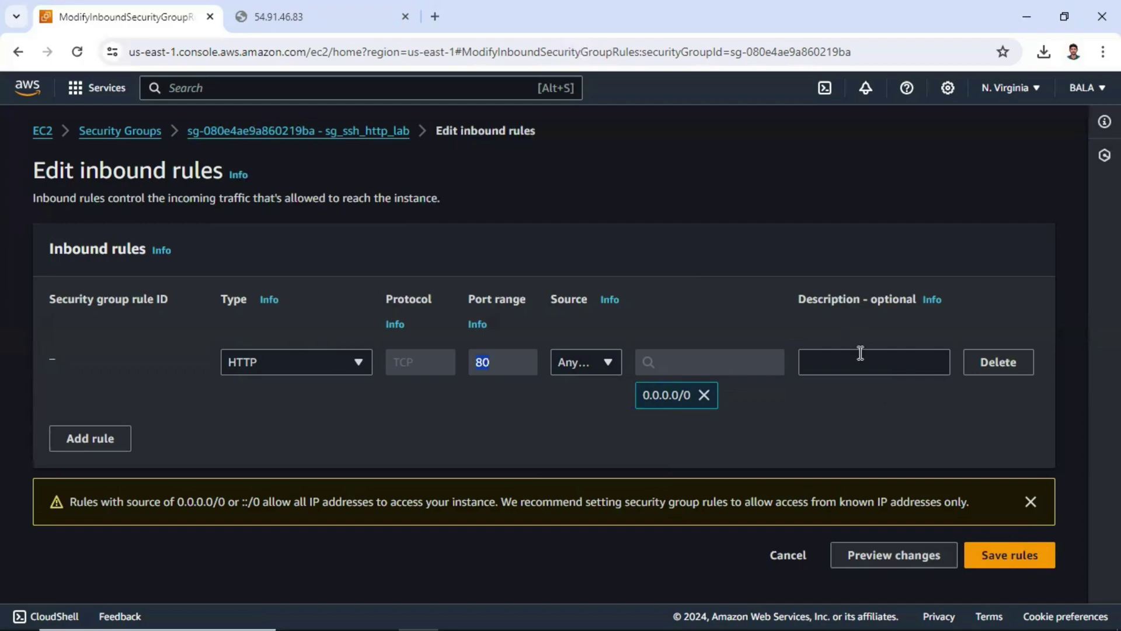
left_click(997, 552)
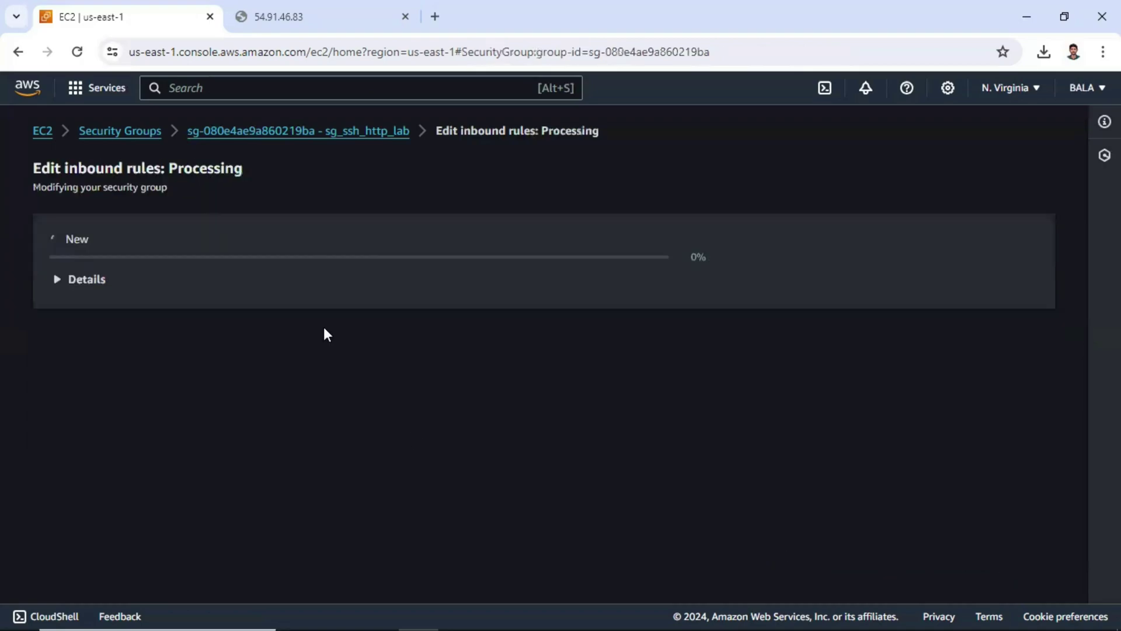
Reload the page at 54.91.46.83 to test HTTP access to the web server
scroll(535, 377, "down", 3)
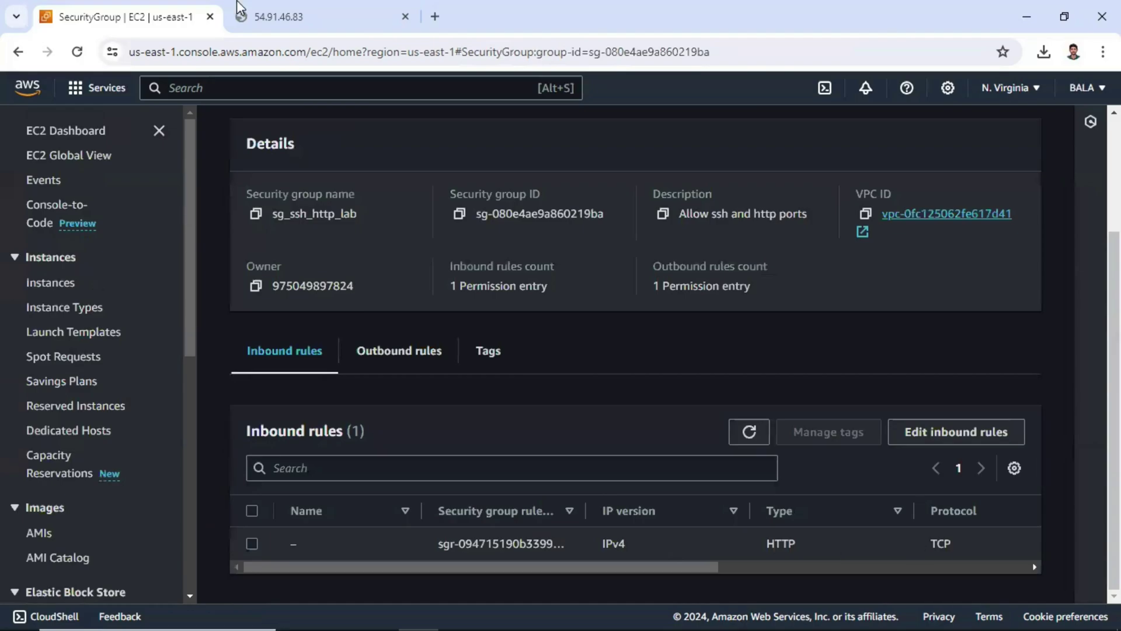
left_click(314, 9)
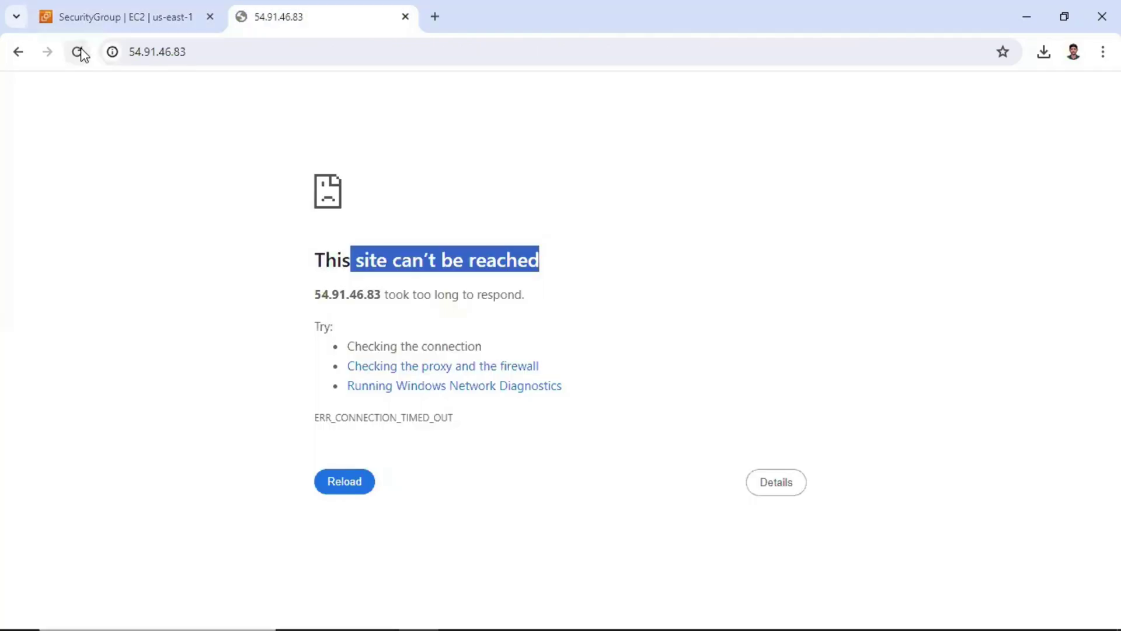
left_click(81, 52)
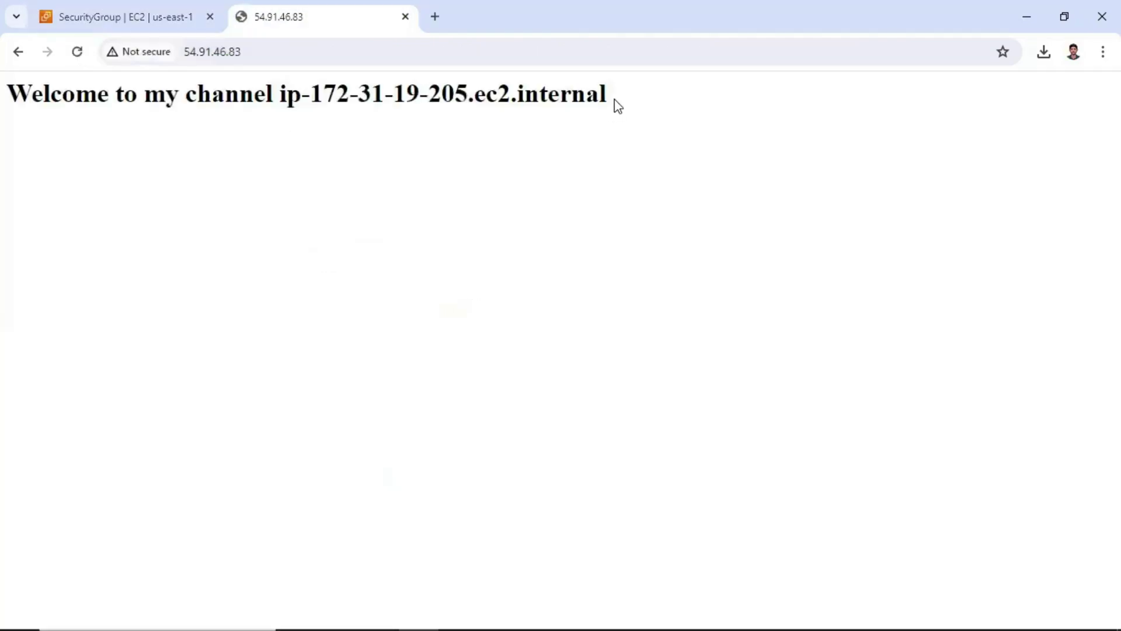
left_click_drag(15, 101, 290, 118)
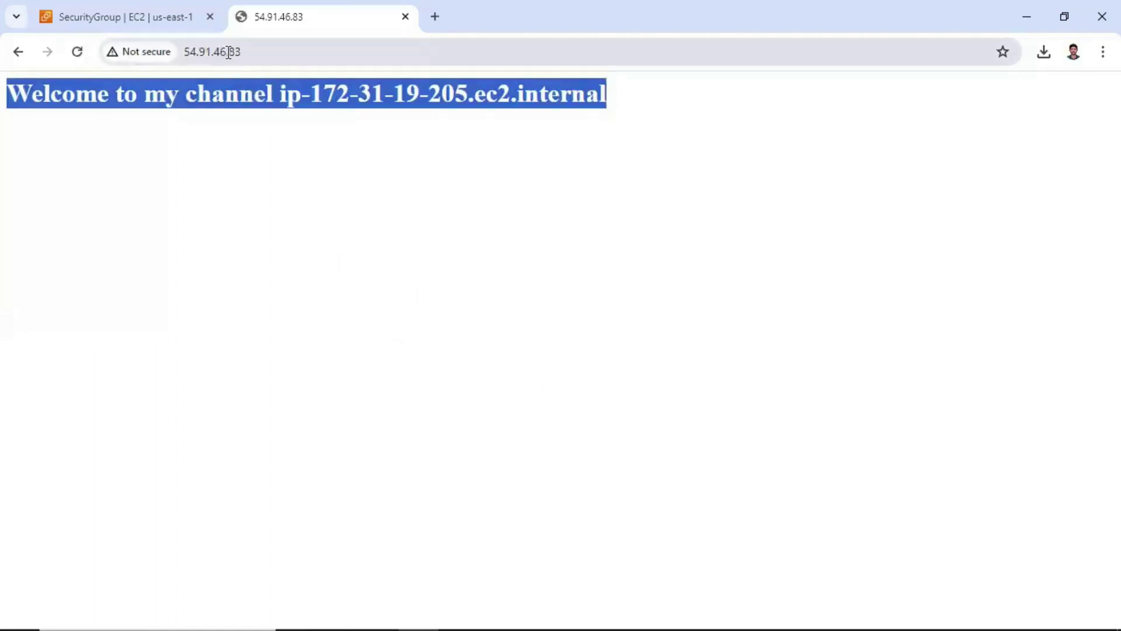
Compare the saved inbound rule of sg_ssh_http_lab with the page served at 54.91.46.83
left_click(164, 7)
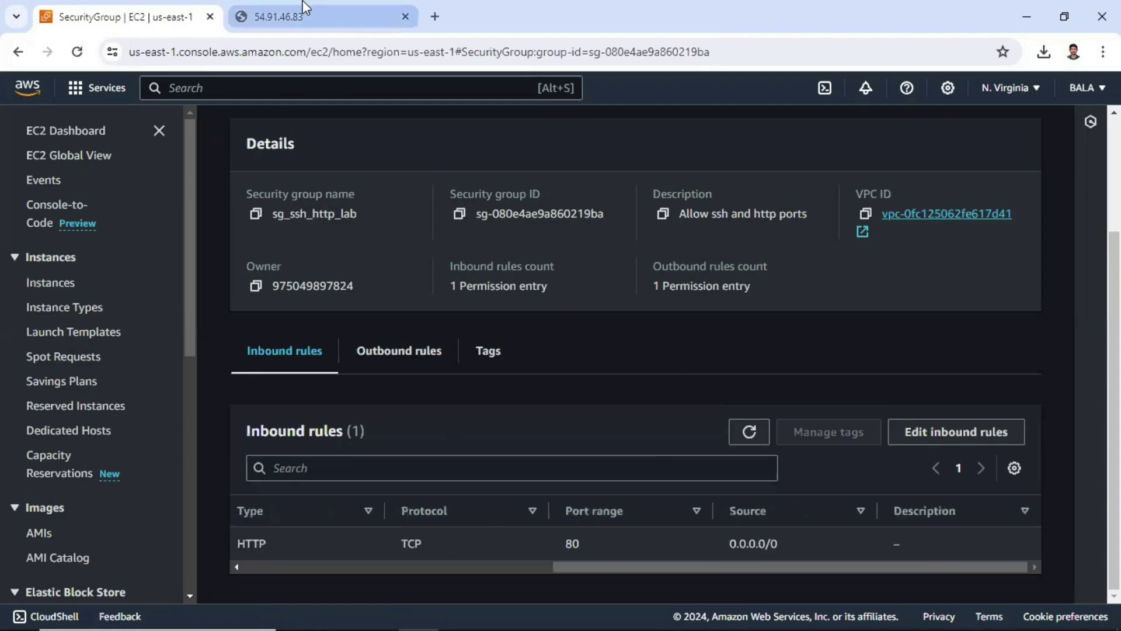
left_click(261, 19)
left_click(308, 59)
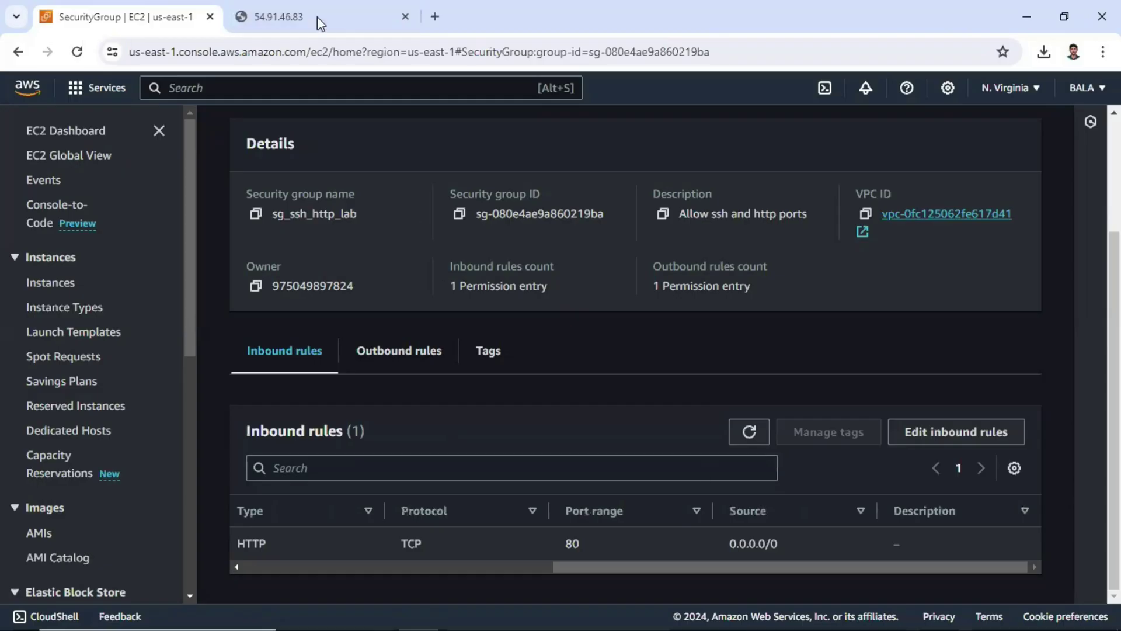
left_click(317, 16)
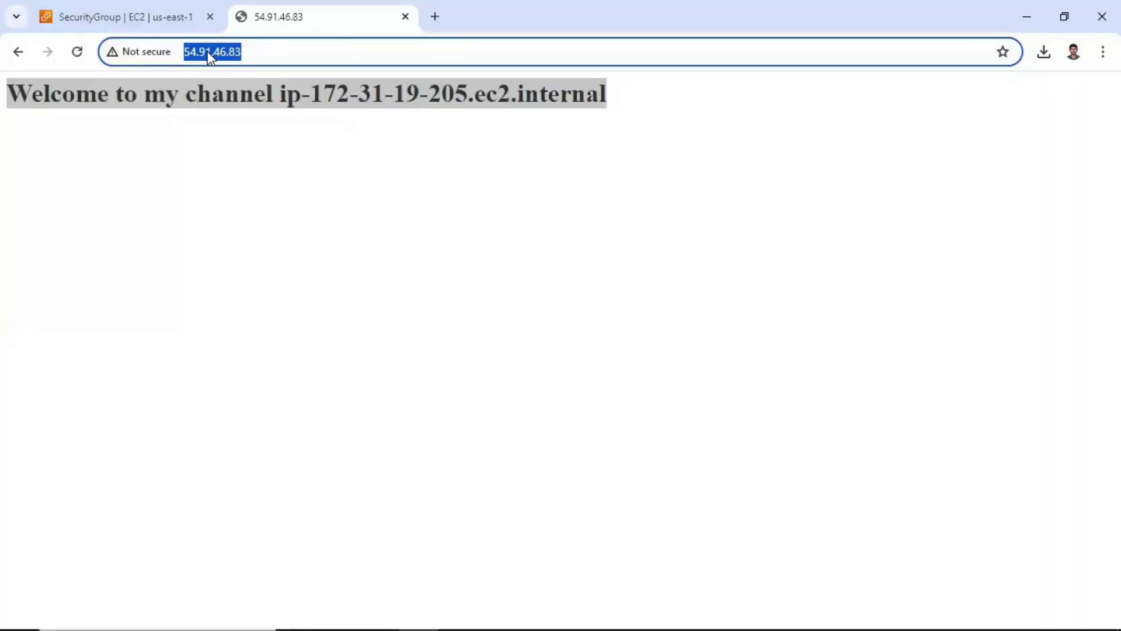
left_click(177, 12)
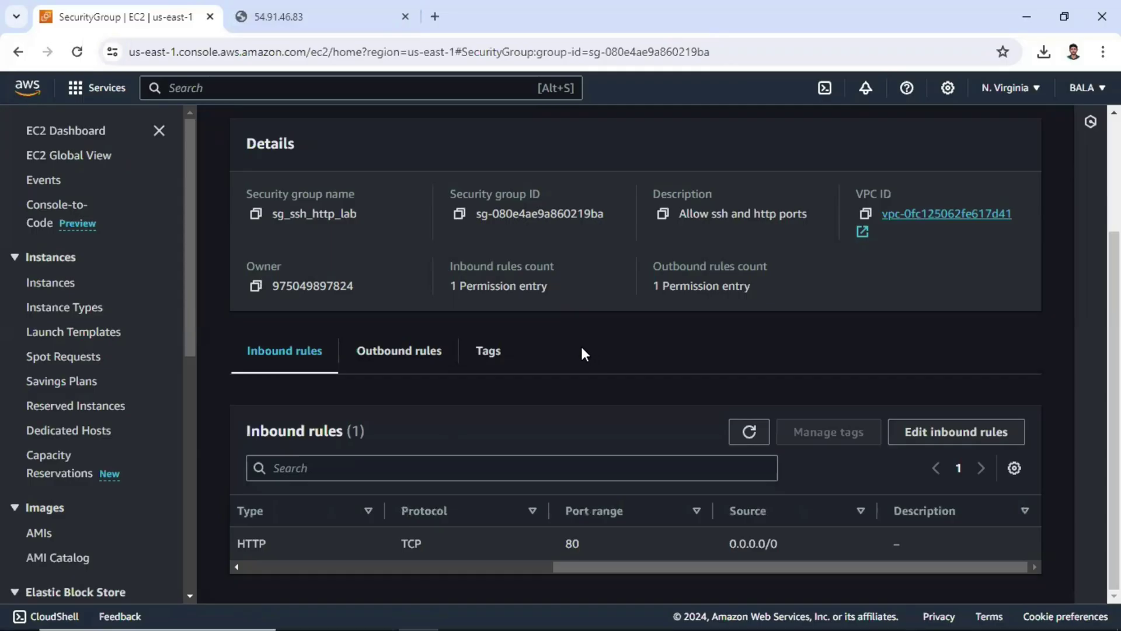
Open the connection page of the ssh_web_server instance and review its EC2 Instance Connect requirements and settings
scroll(451, 321, "up", 3)
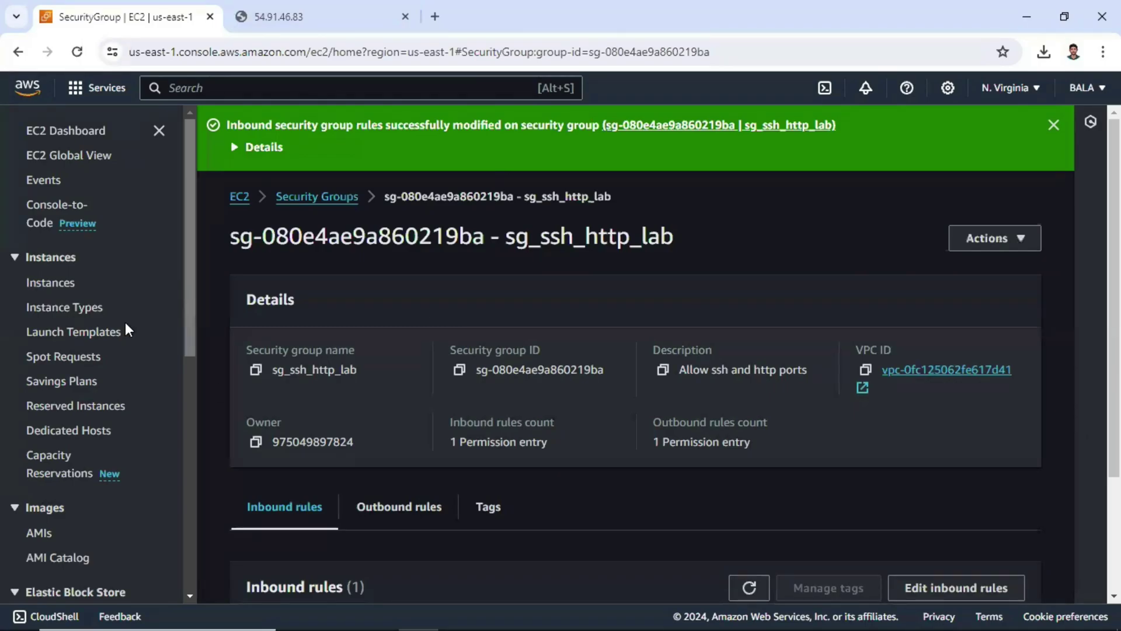
left_click(52, 286)
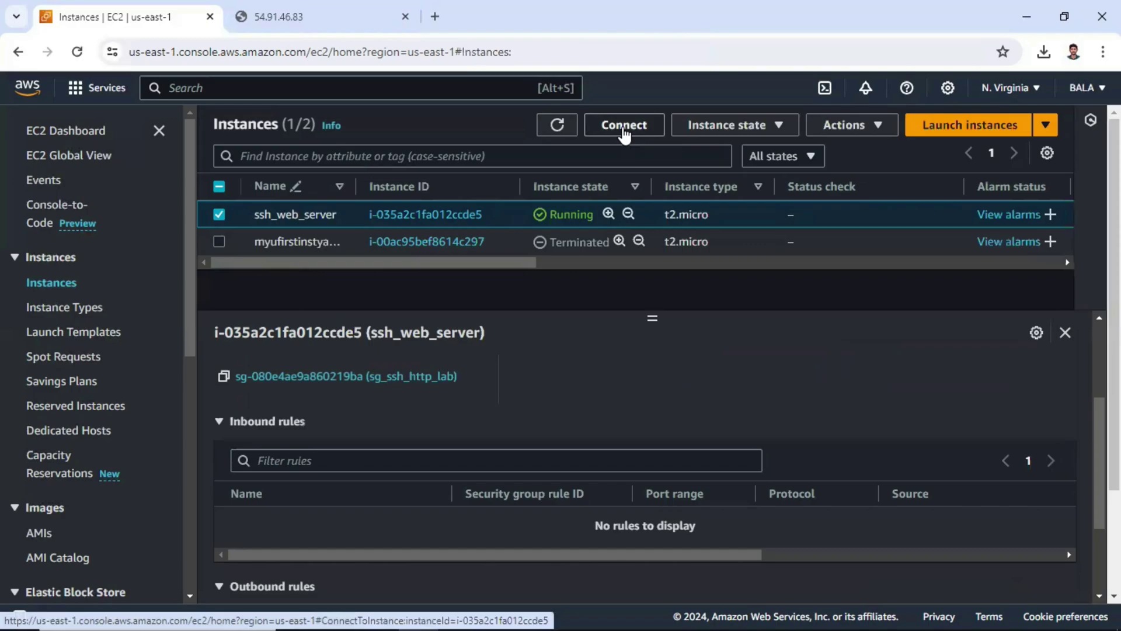
left_click(626, 135)
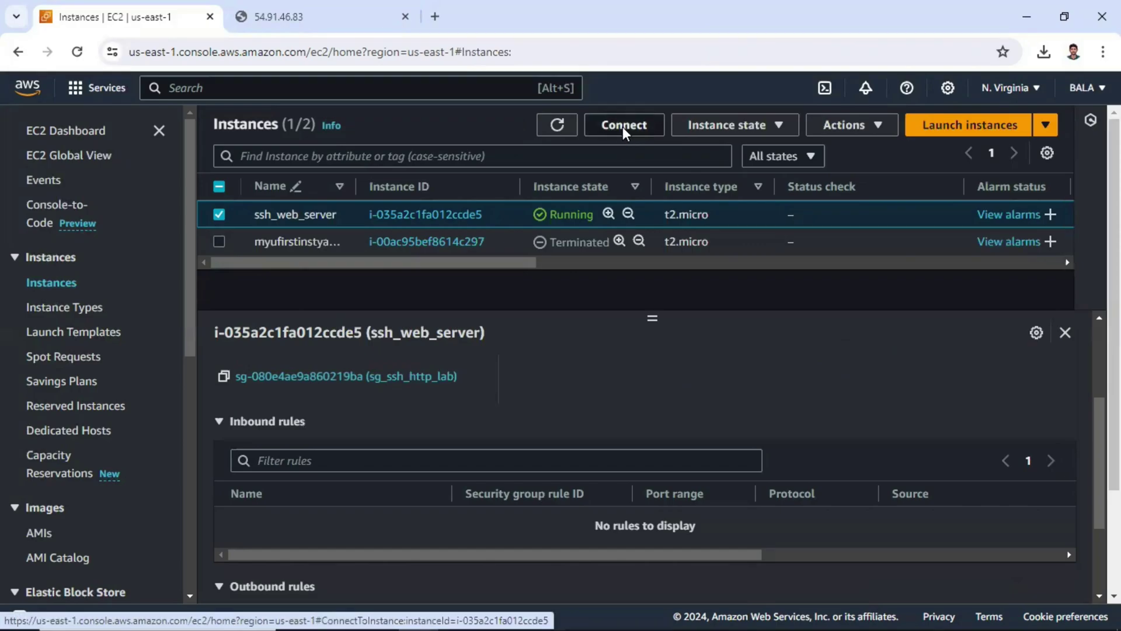
scroll(273, 255, "down", 3)
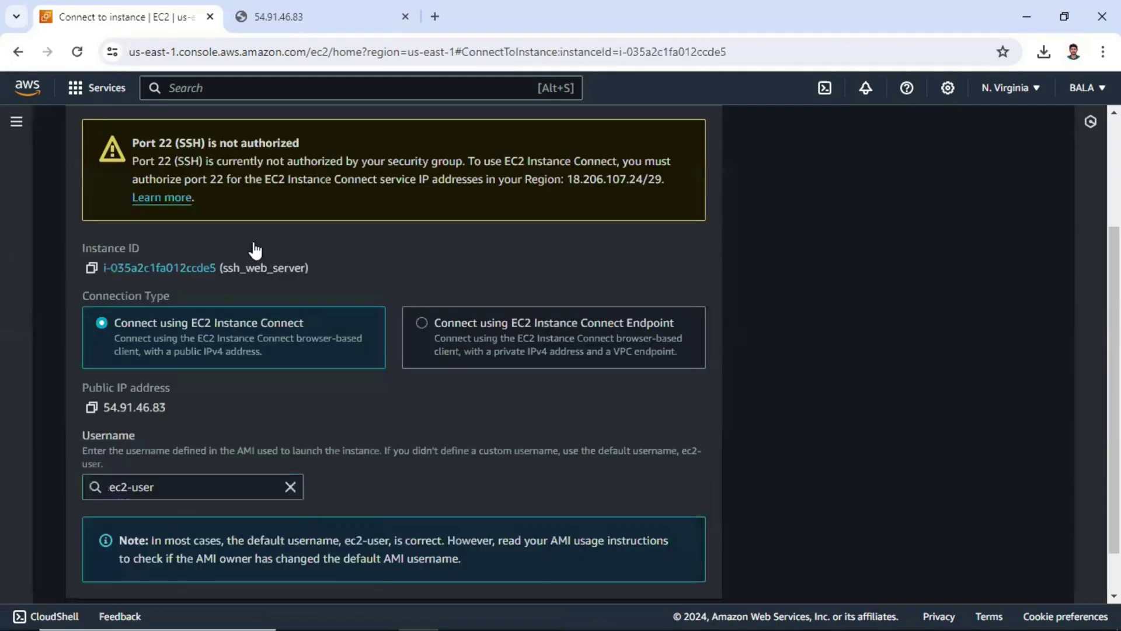
scroll(251, 248, "up", 3)
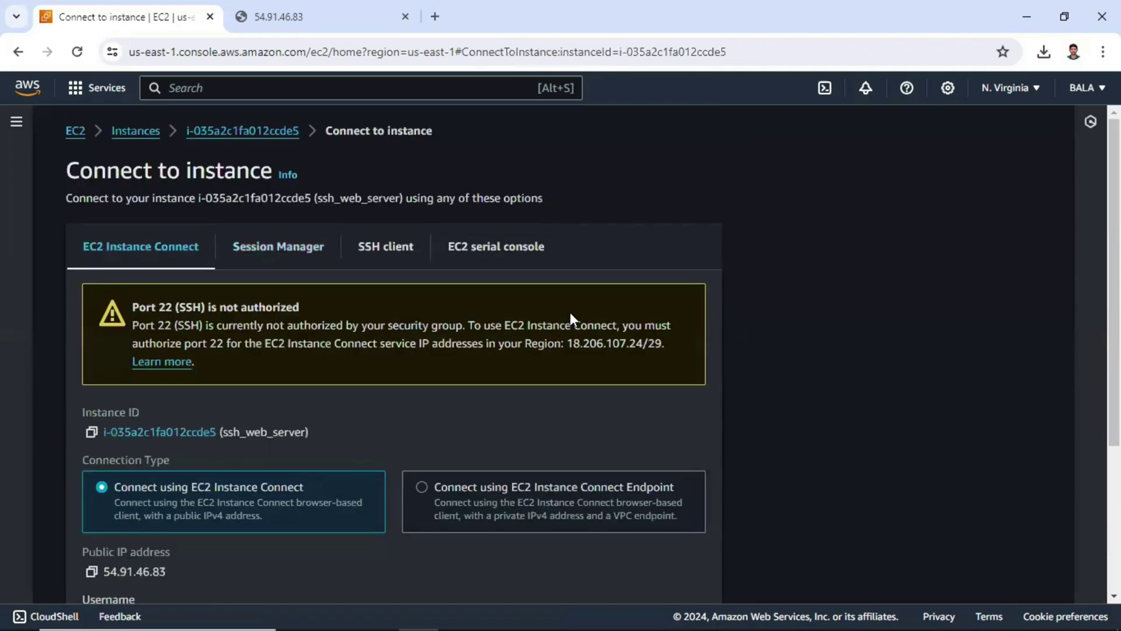
scroll(570, 315, "down", 4)
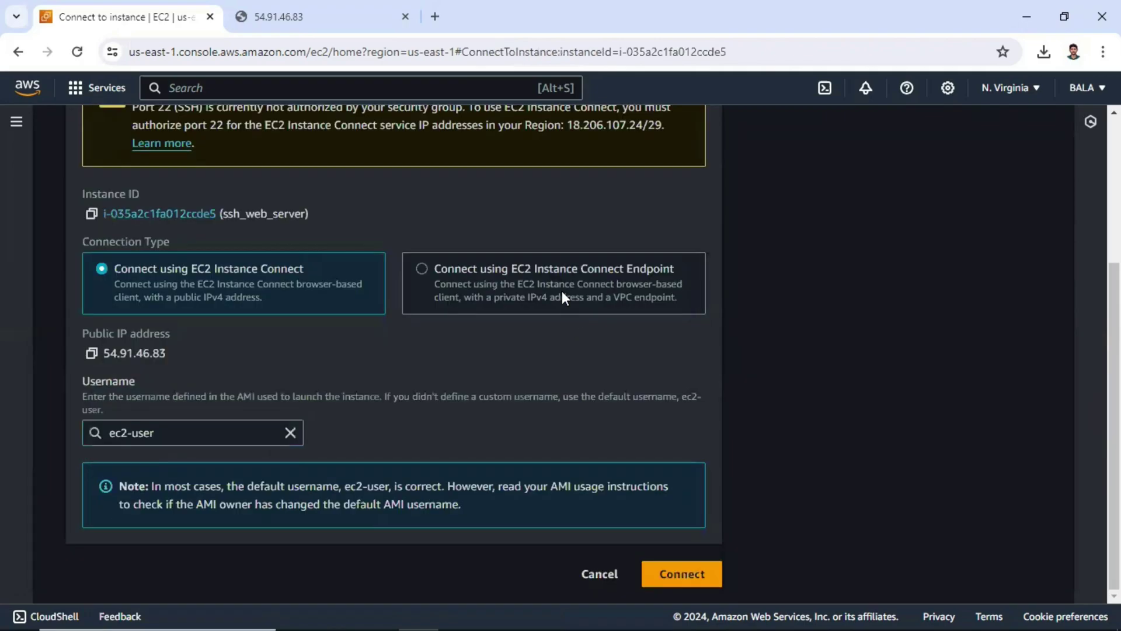
scroll(205, 240, "up", 3)
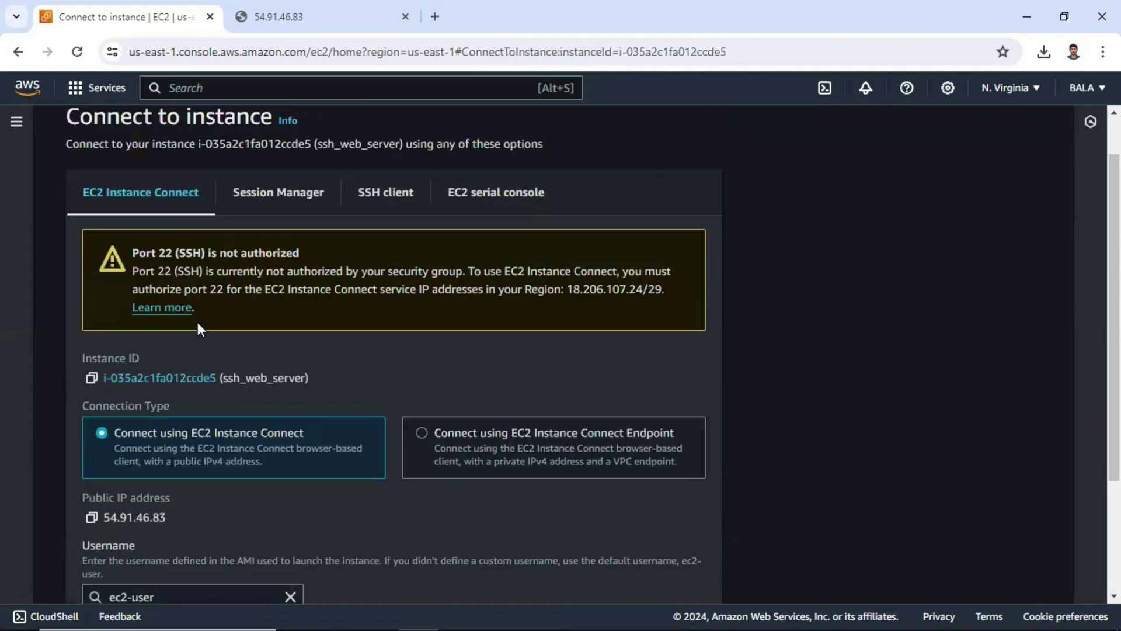
scroll(197, 321, "down", 1)
scroll(199, 318, "up", 1)
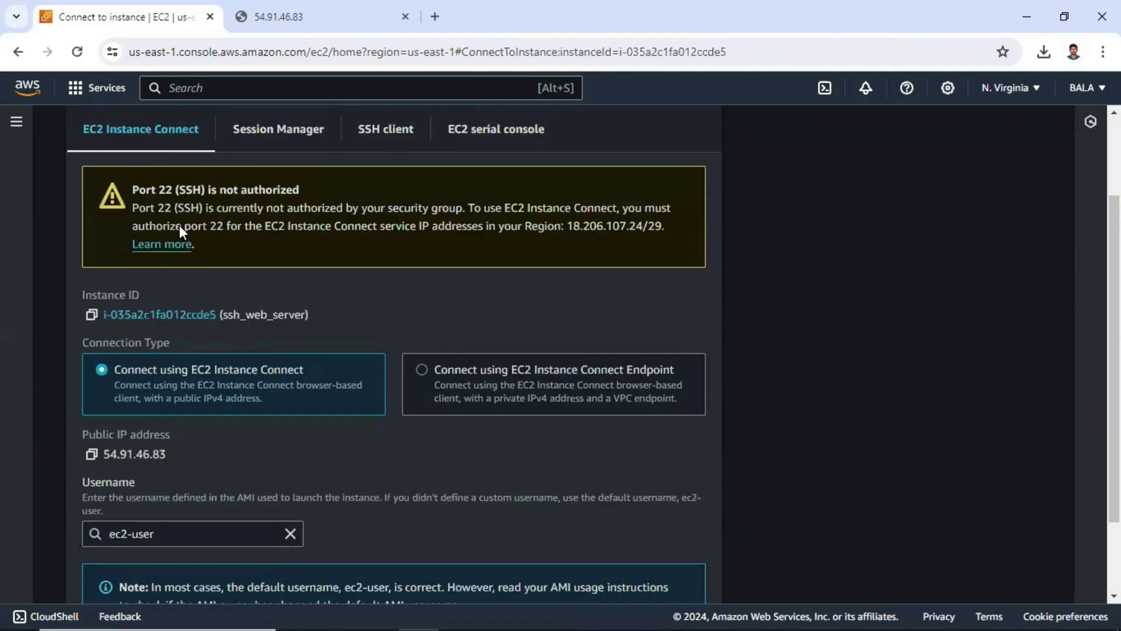
scroll(201, 406, "down", 2)
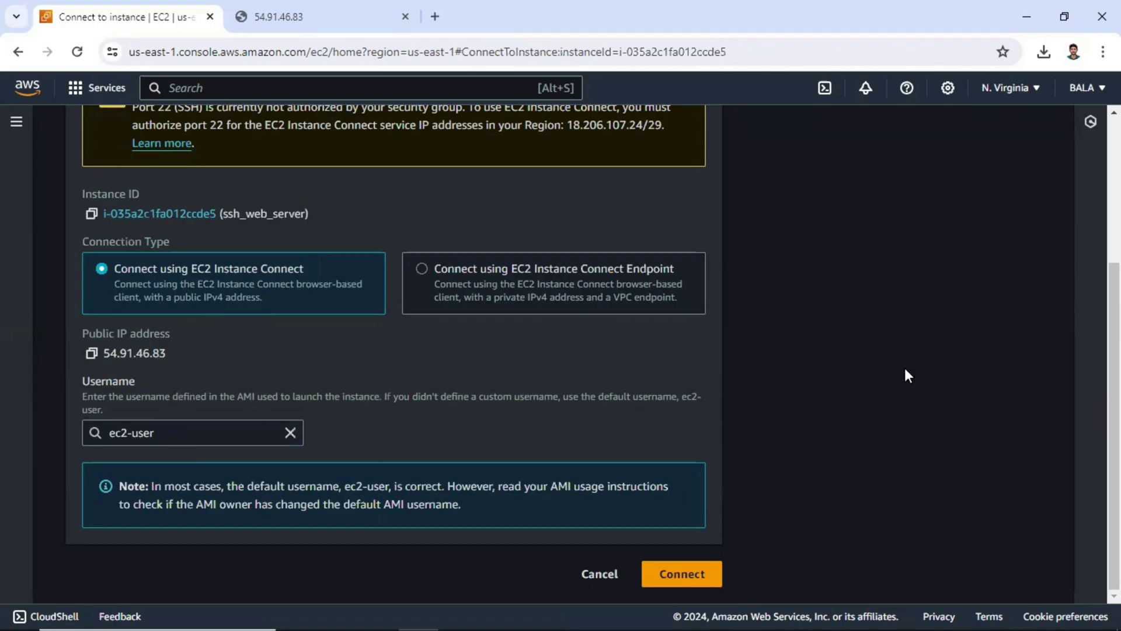
Try to connect to ssh_web_server through EC2 Instance Connect with the username ec2-user
key("ctrl+minus")
key("ctrl+minus")
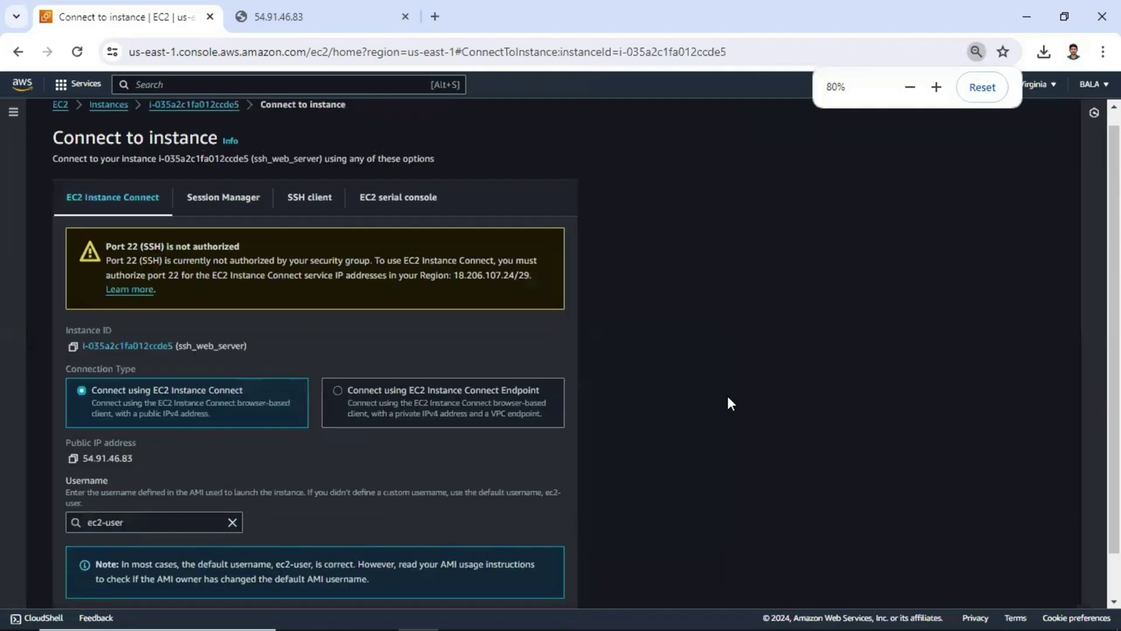
scroll(740, 502, "down", 1)
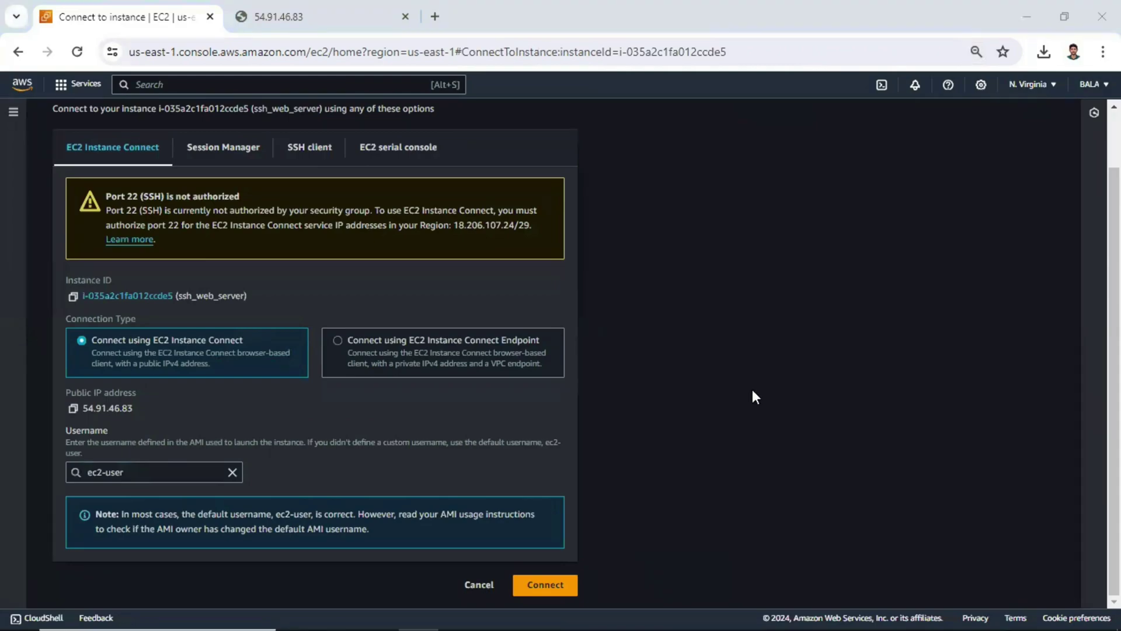
left_click(190, 474)
left_click(534, 586)
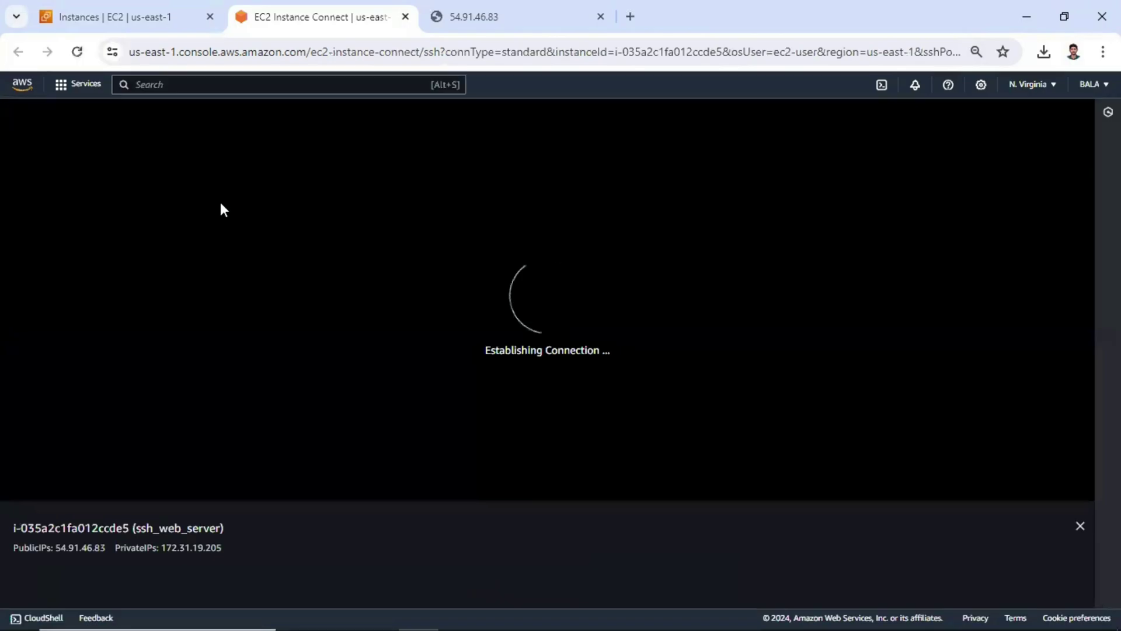
Select ssh_web_server in the instances list and check the port range of its inbound rules in the security details
left_click(140, 13)
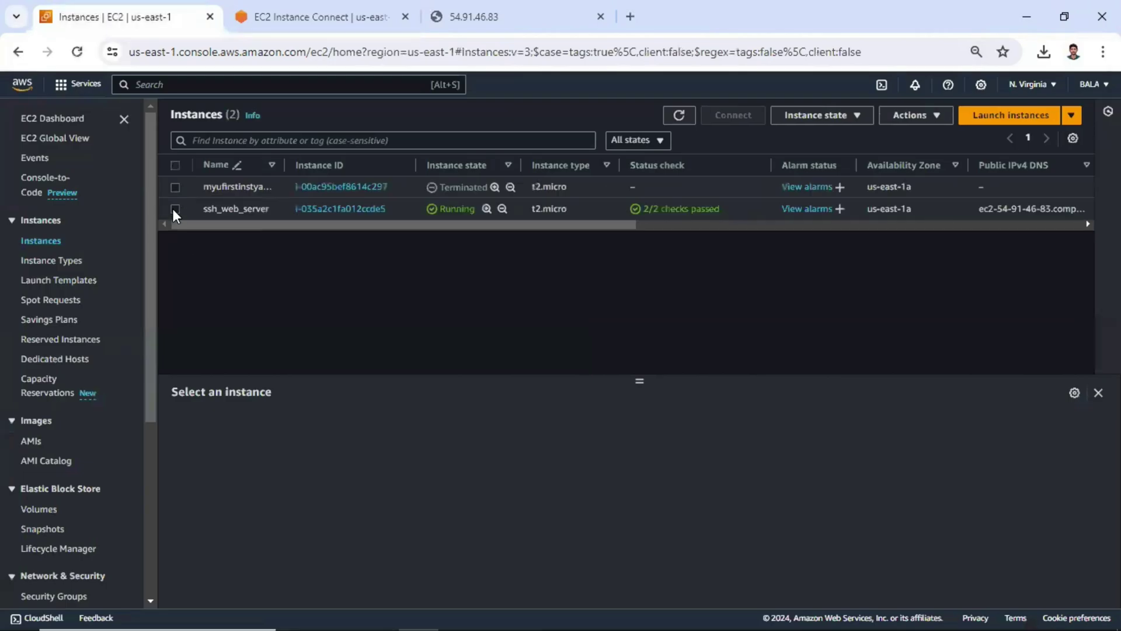
left_click(177, 210)
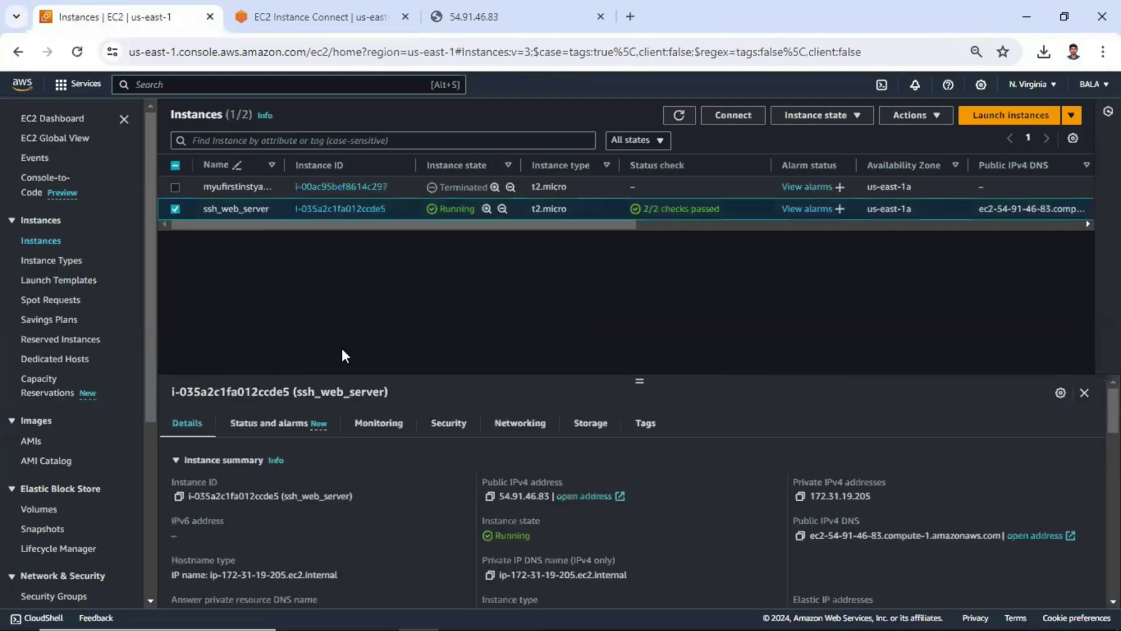
left_click(451, 426)
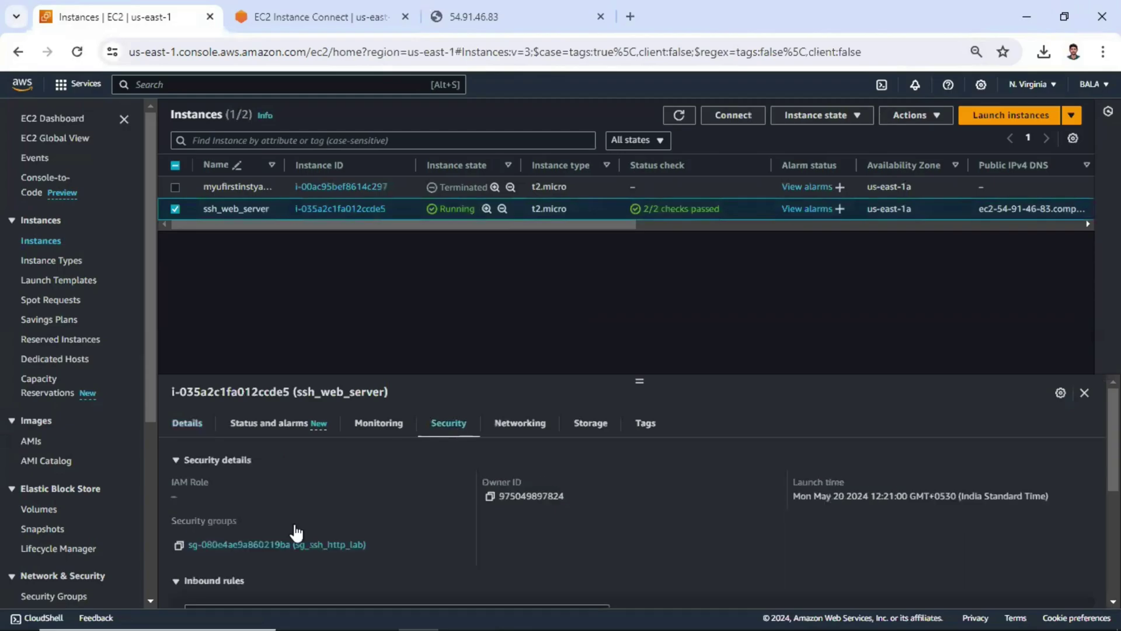
scroll(401, 542, "down", 4)
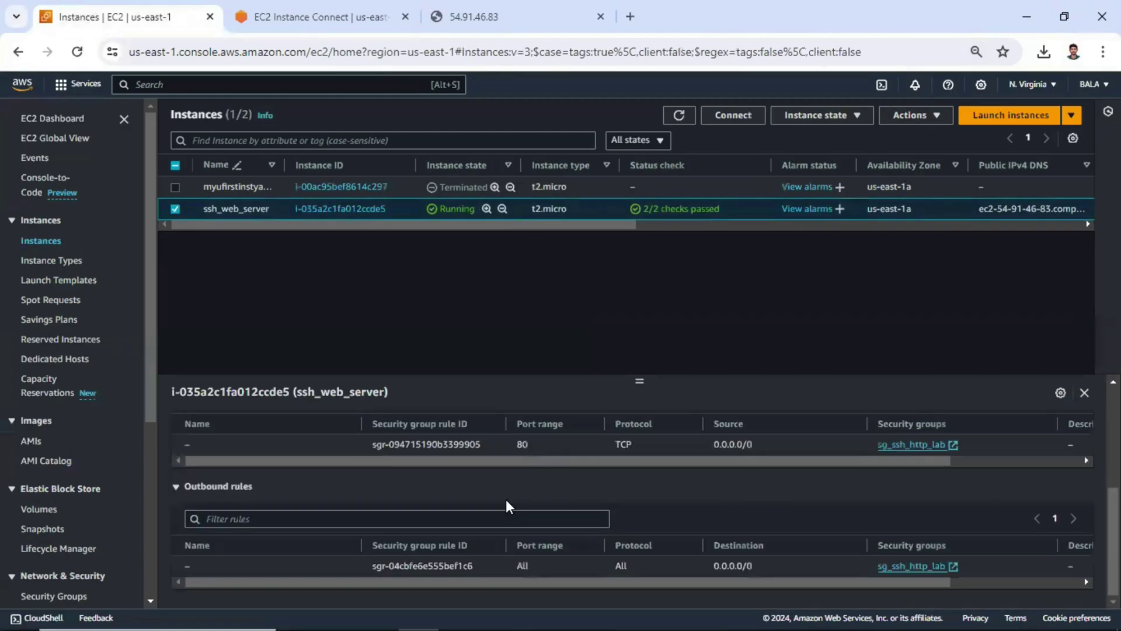
scroll(526, 497, "up", 1)
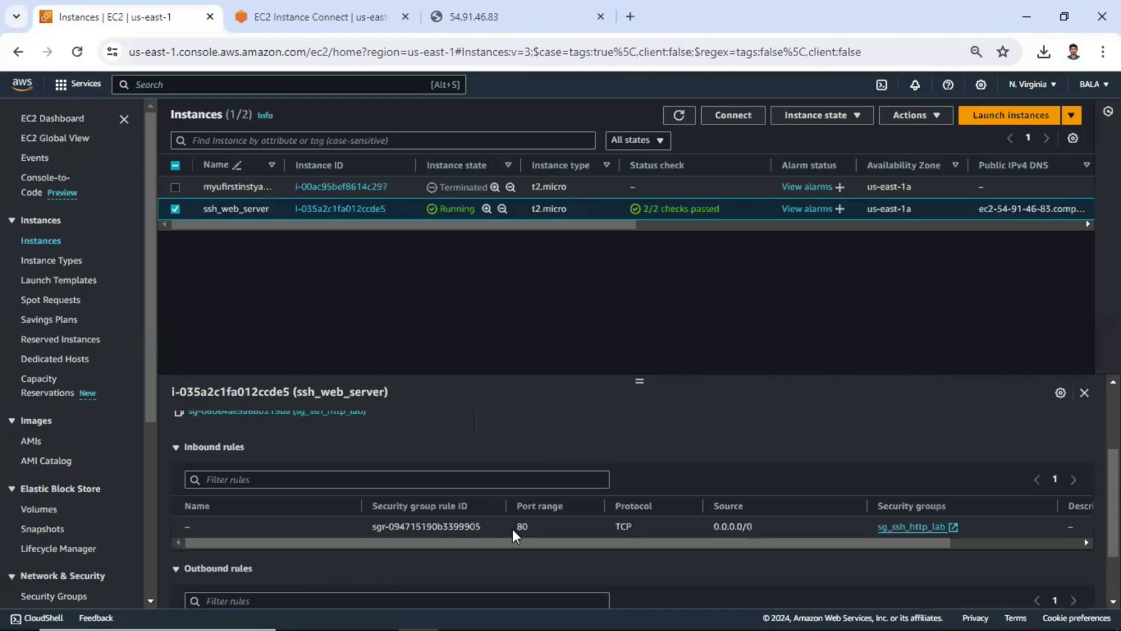
double_click(515, 527)
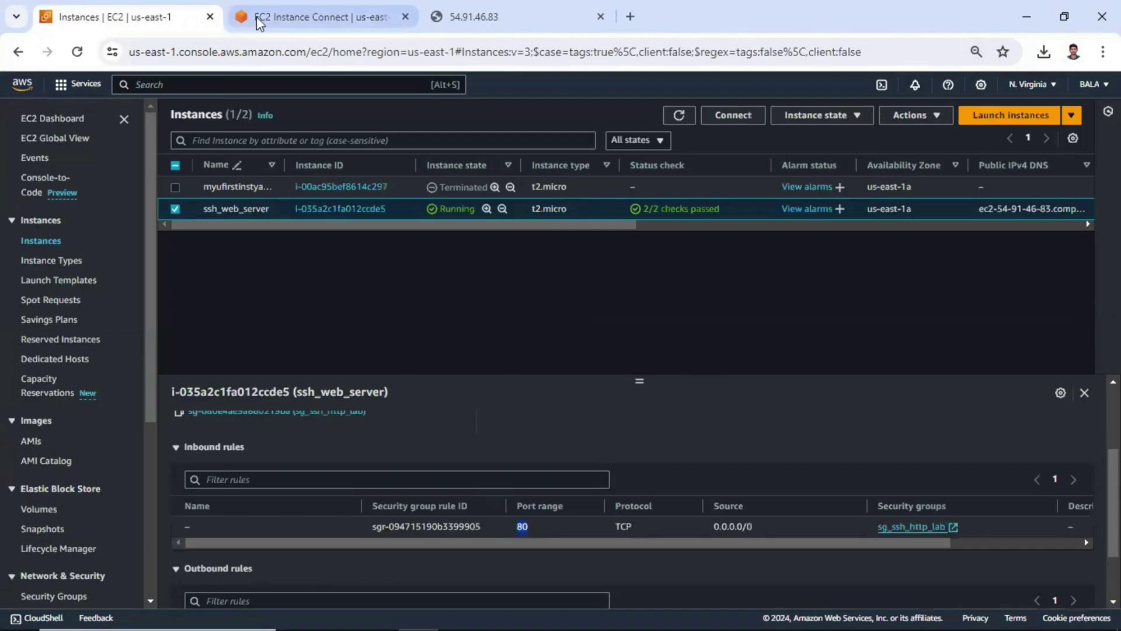
Check the outcome of the EC2 Instance Connect session to ssh_web_server
left_click(257, 15)
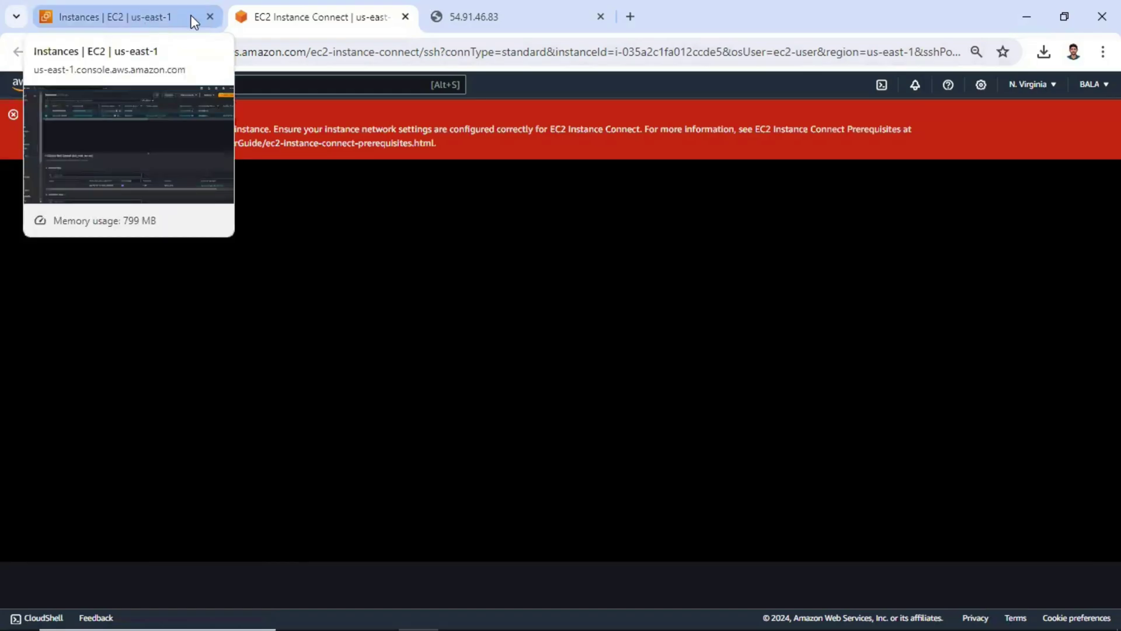
key("ctrl+shift+Tab")
key("ctrl+Tab")
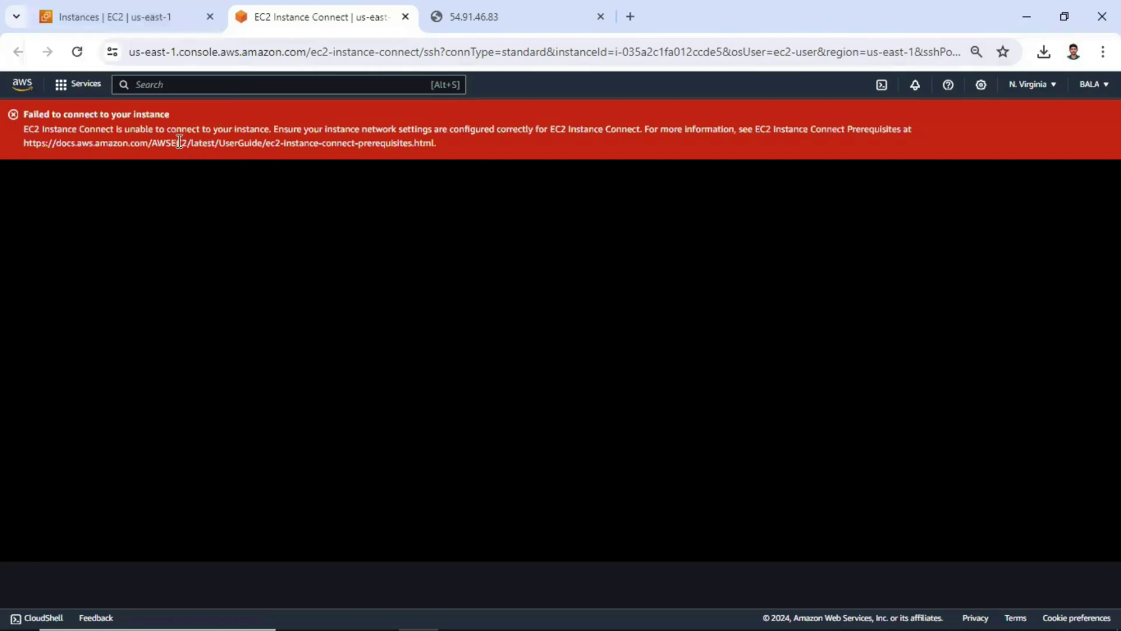
Open the security group sg_ssh_http_lab from the security details of the ssh_web_server instance
left_click(115, 8)
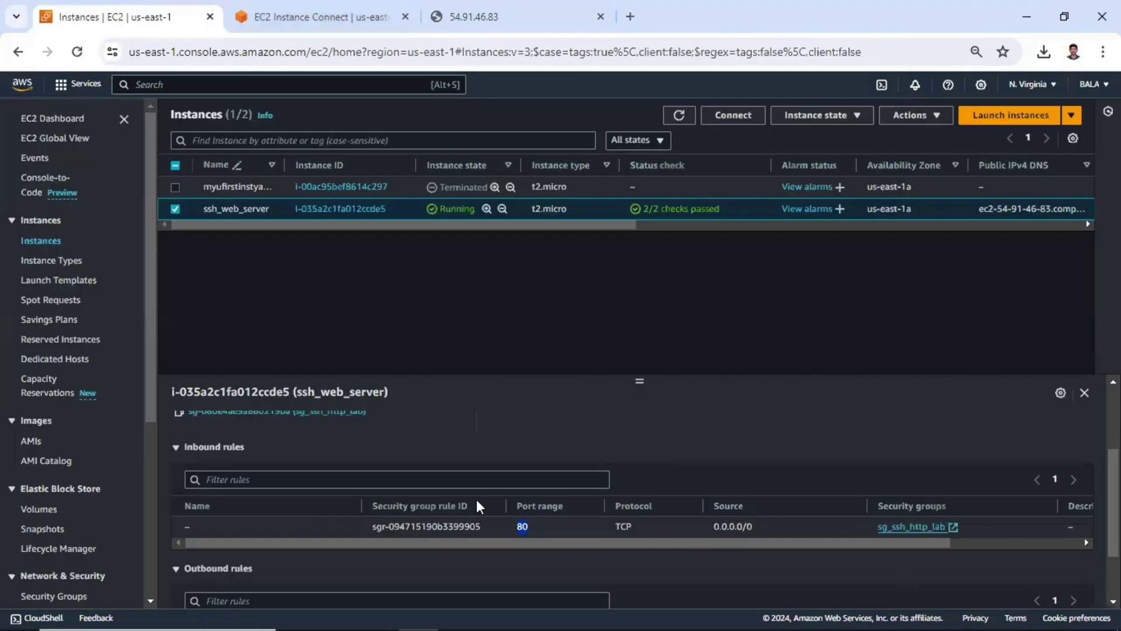
scroll(343, 470, "up", 3)
scroll(341, 468, "down", 2)
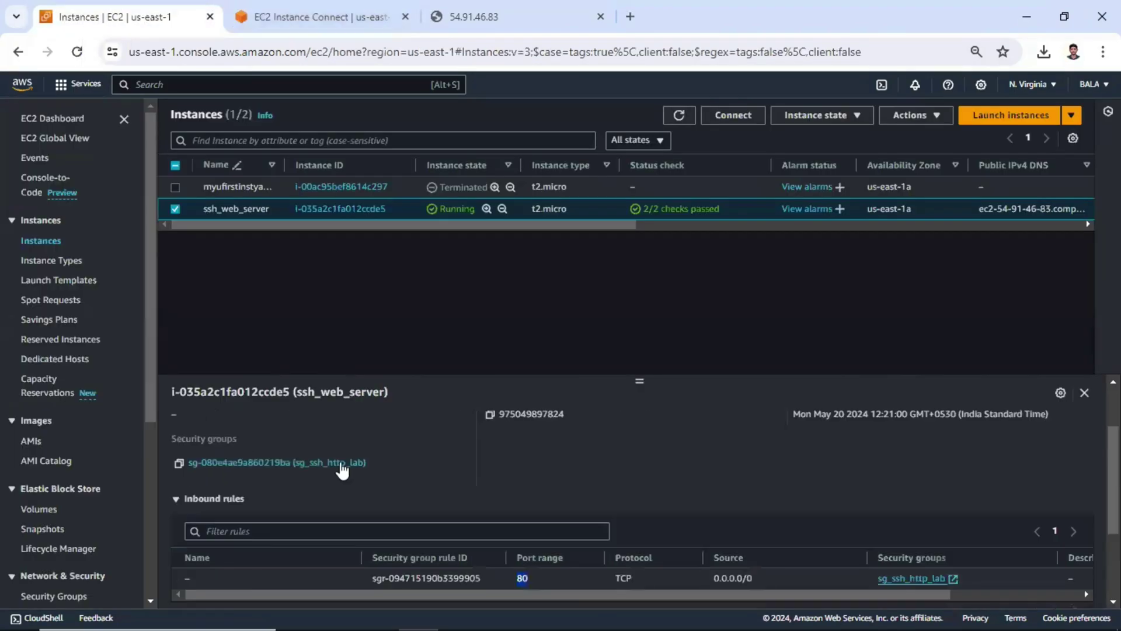
left_click(340, 462)
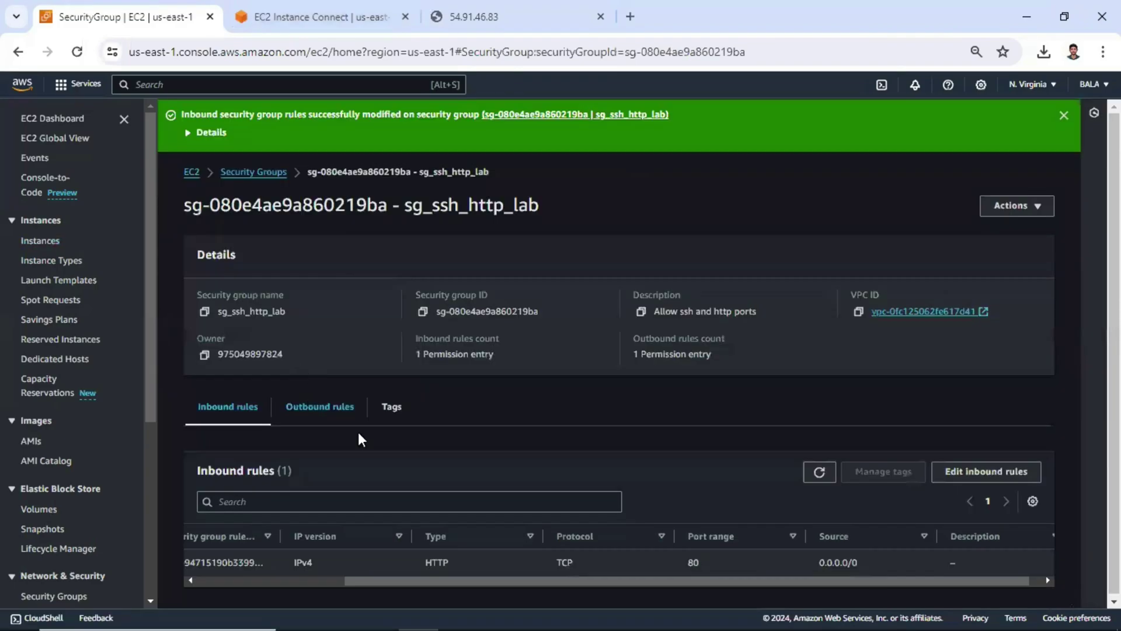
Add an SSH inbound rule with the Anywhere source 0.0.0.0/0 to sg_ssh_http_lab and save the rules
left_click(994, 477)
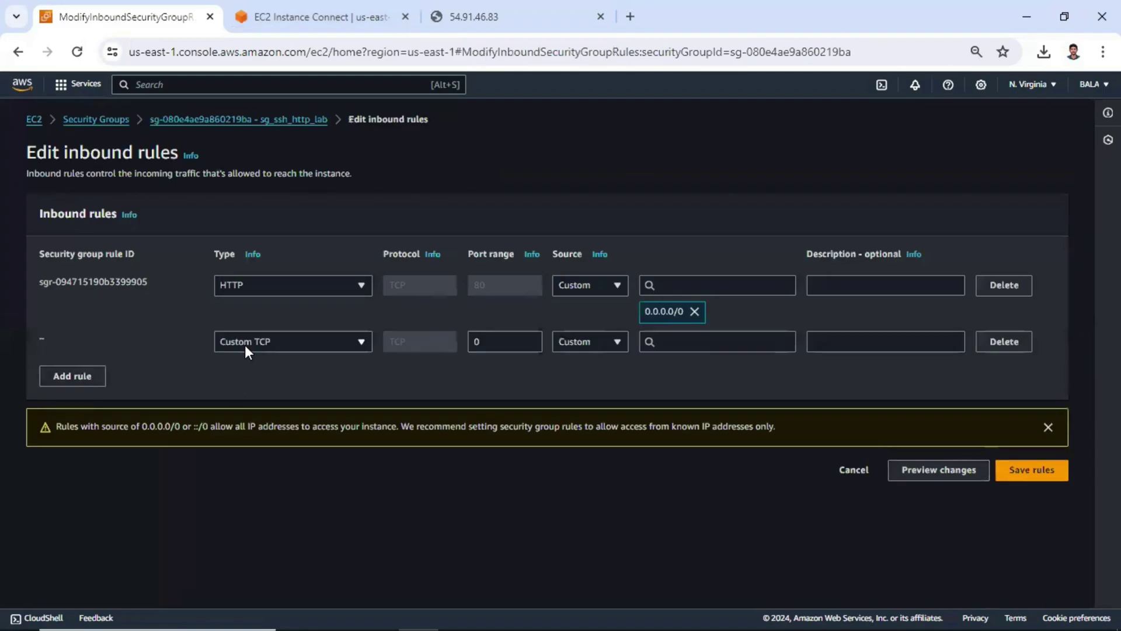
left_click(247, 342)
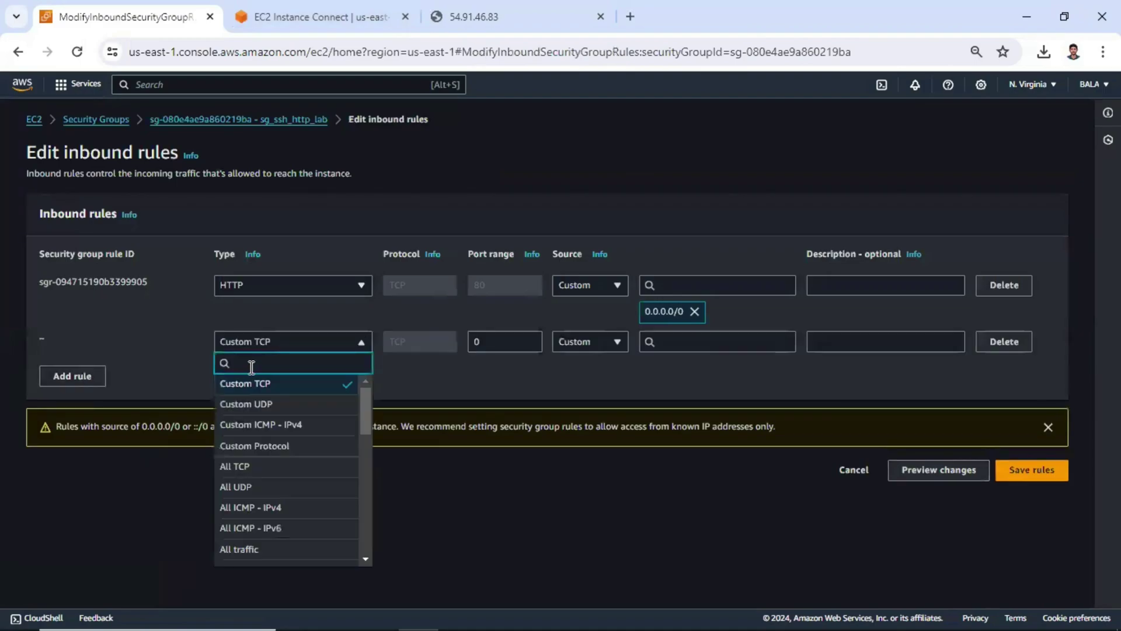
type("ss")
key("BackSpace")
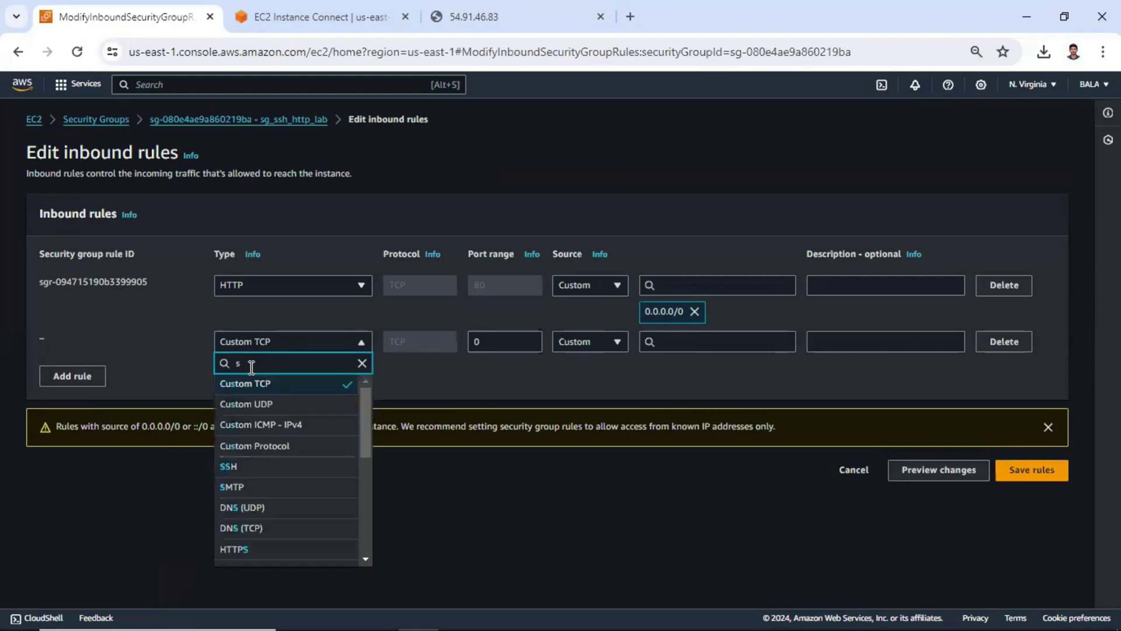
type("sh")
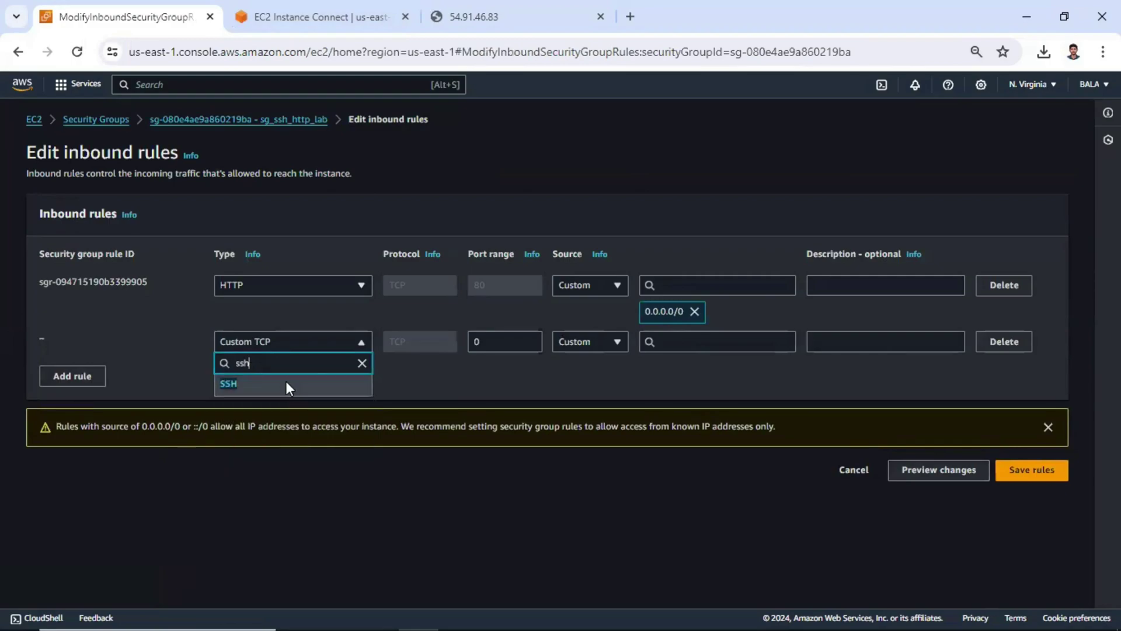
left_click(286, 384)
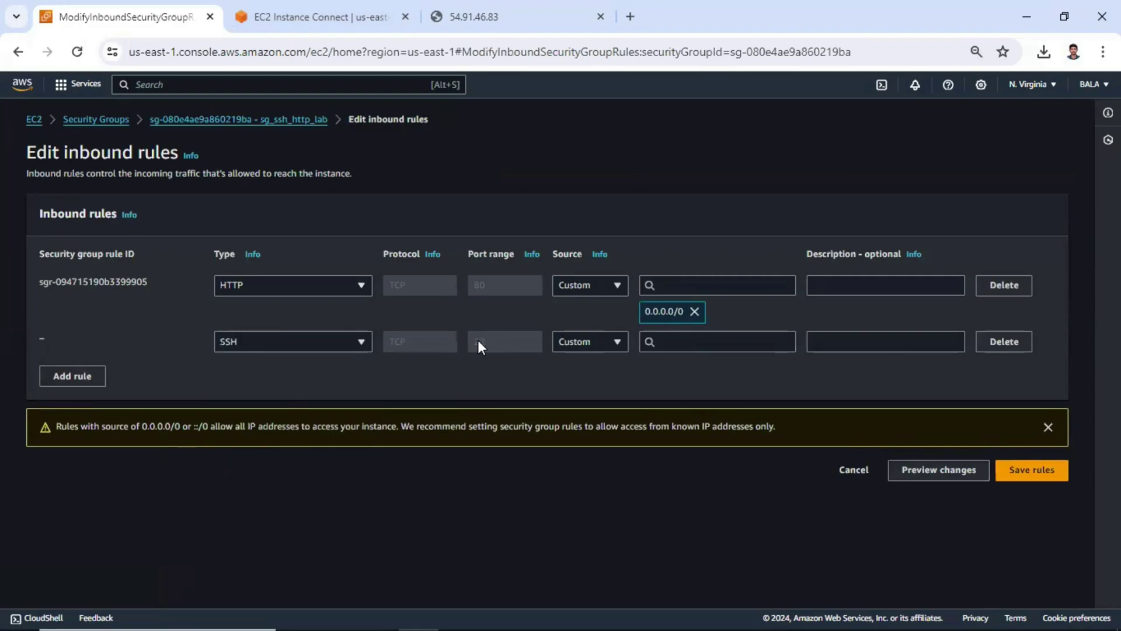
left_click(586, 344)
key("Return")
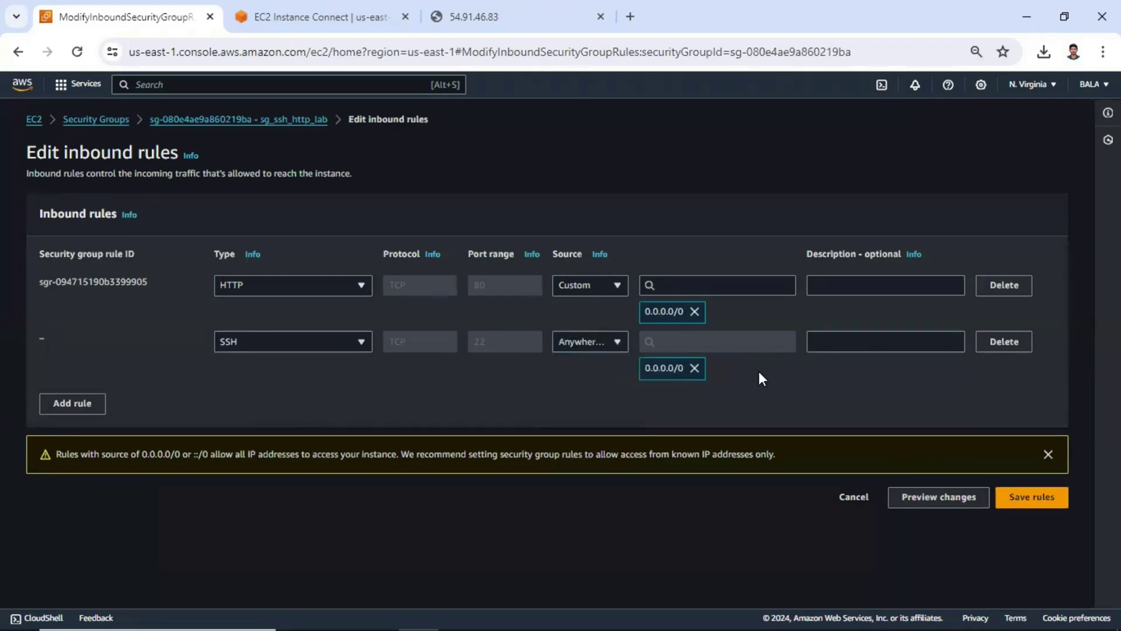
left_click(1025, 506)
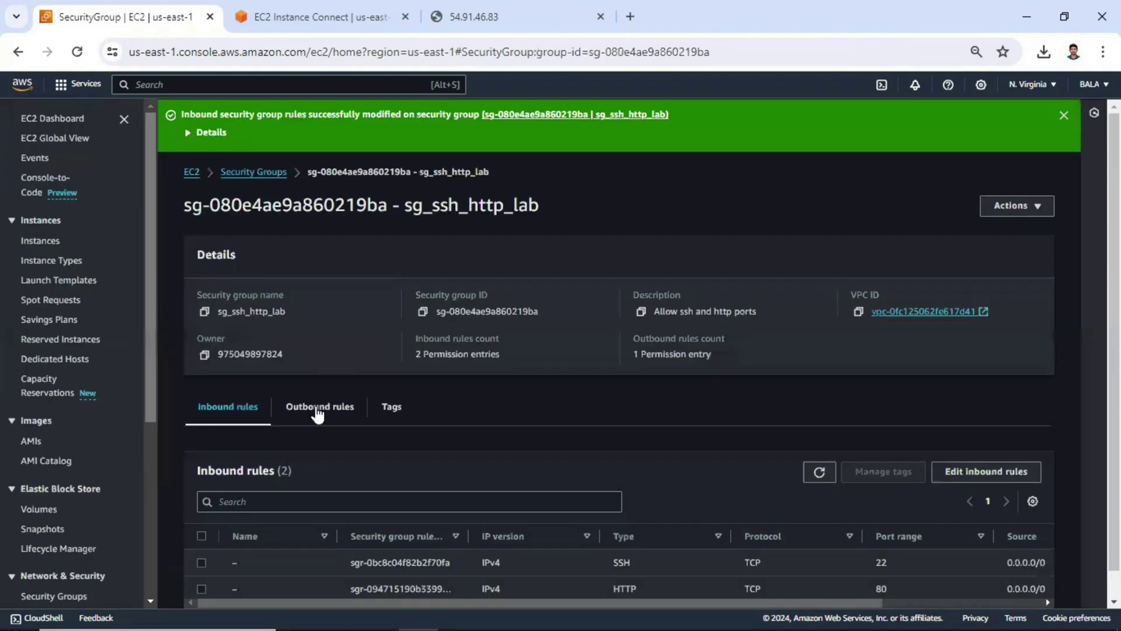
Check the earlier EC2 Instance Connect session, then review the new SSH rule among the inbound rules of sg_ssh_http_lab
left_click(245, 20)
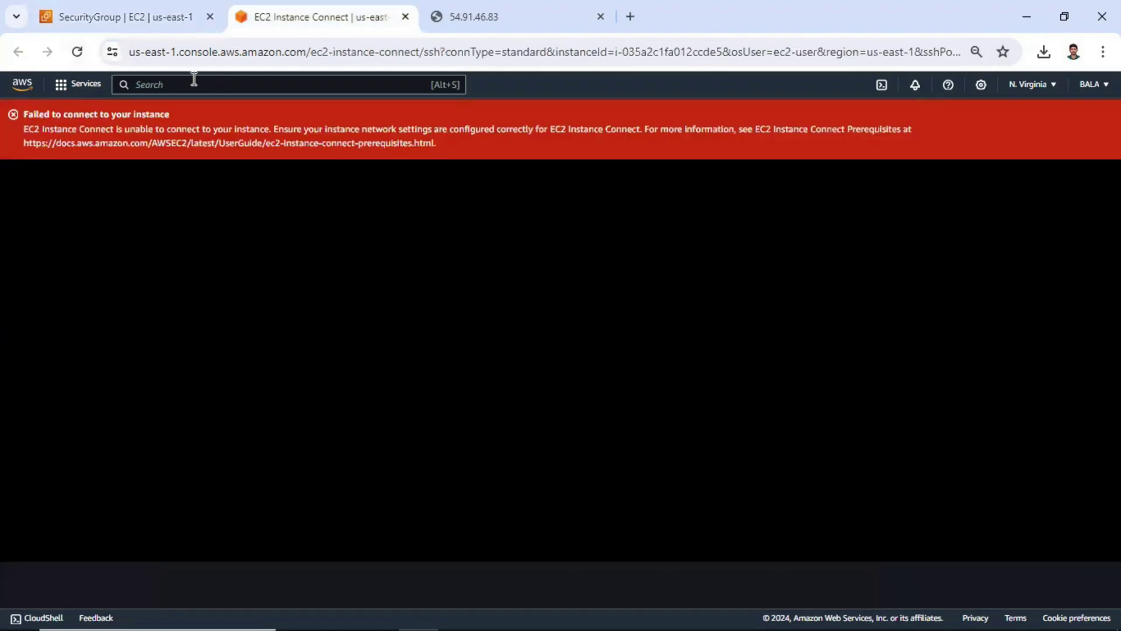
mouse_move(158, 16)
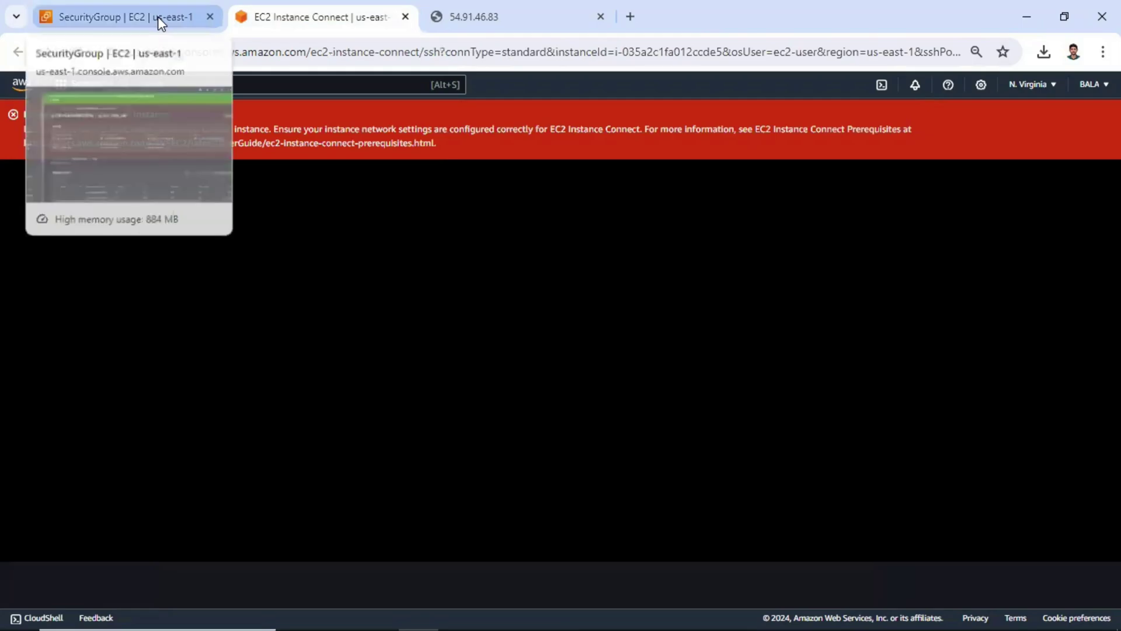
key("ctrl+shift+Tab")
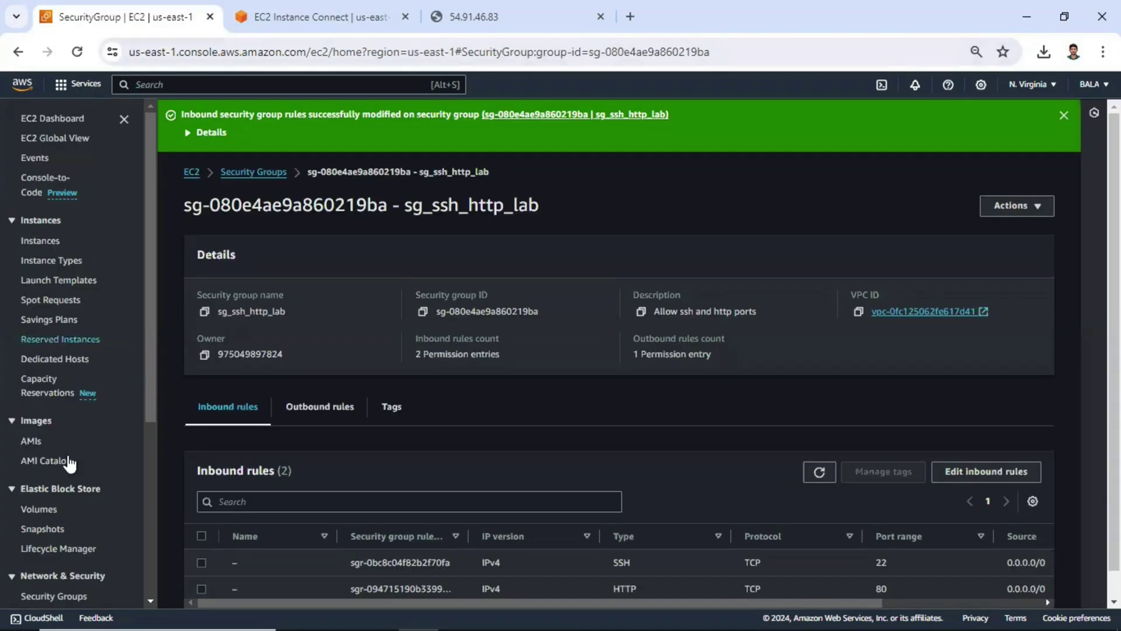
scroll(673, 545, "down", 1)
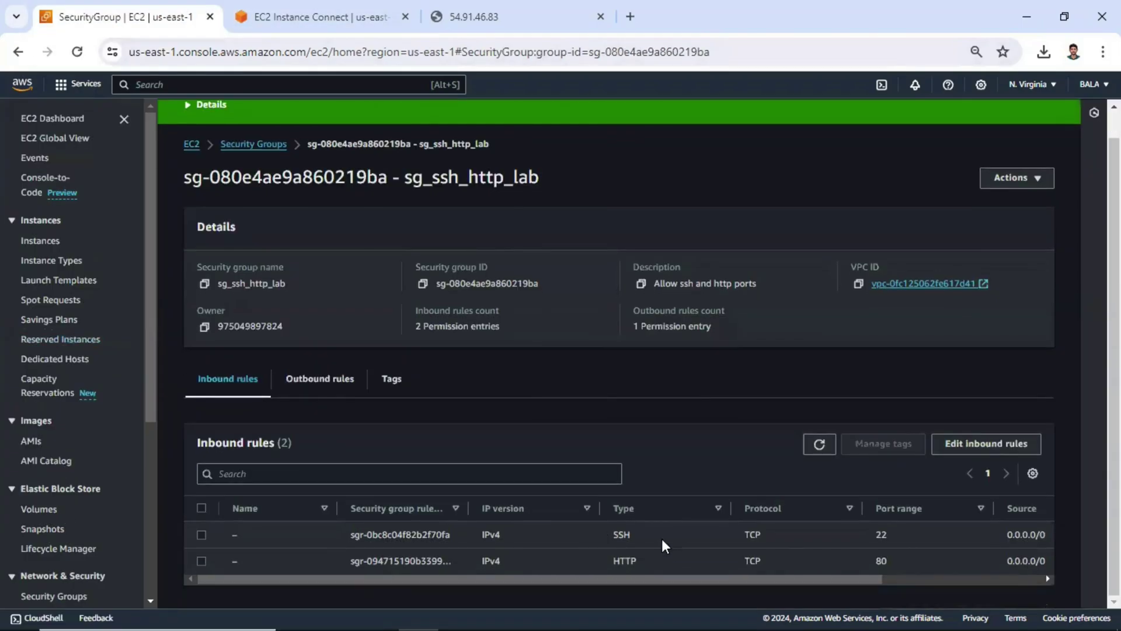
left_click(701, 528)
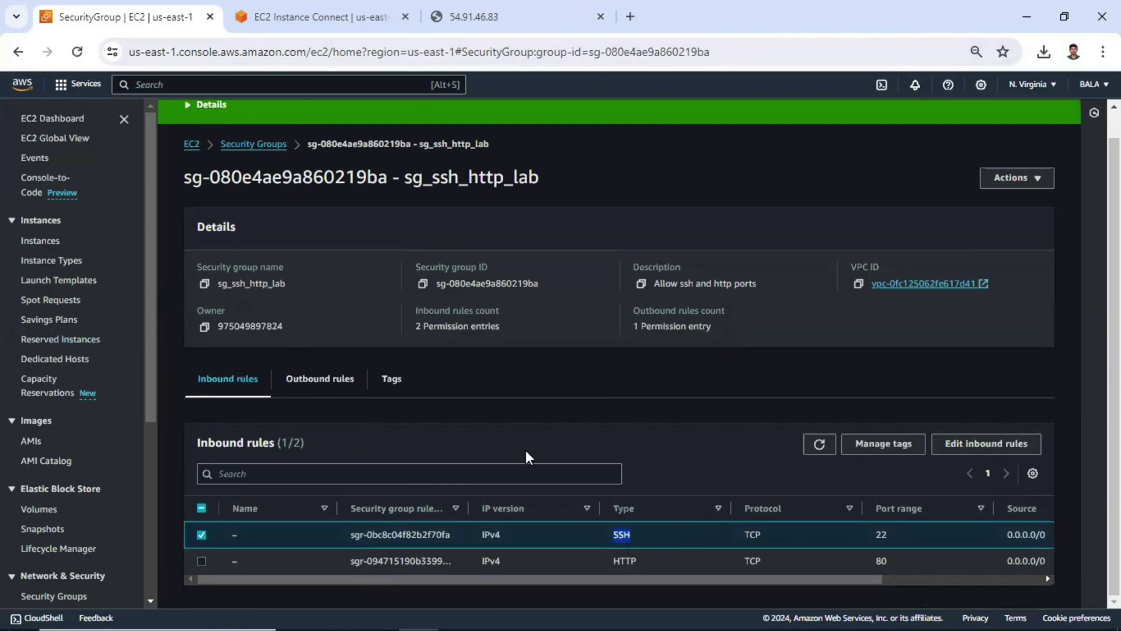
Reload the EC2 Instance Connect session page to retry the SSH connection to ssh_web_server
left_click(255, 13)
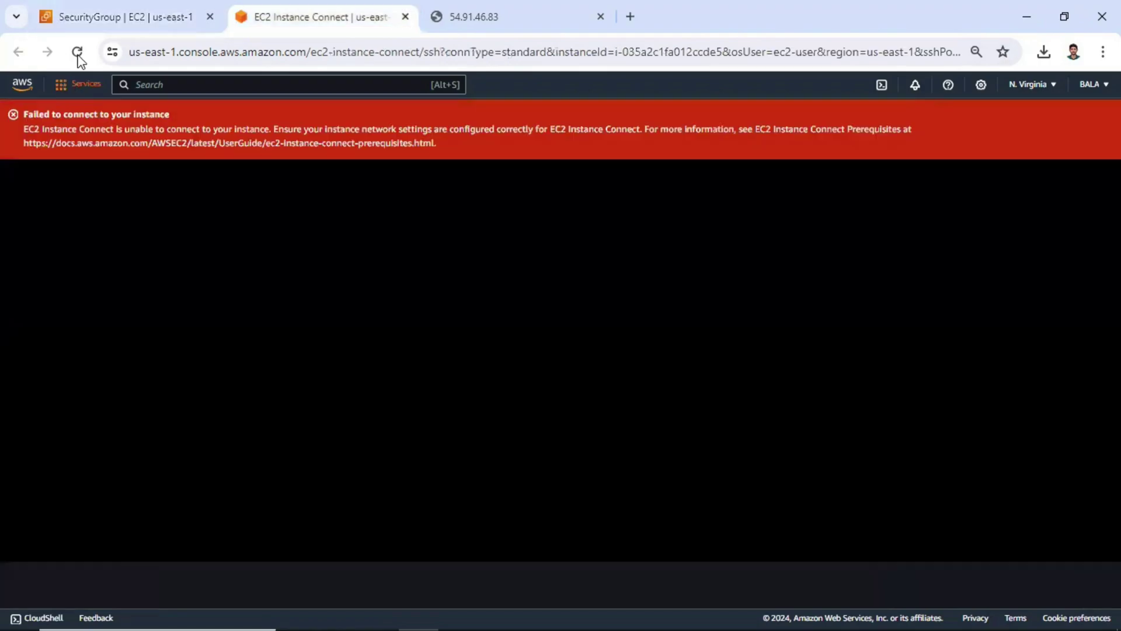
left_click(172, 53)
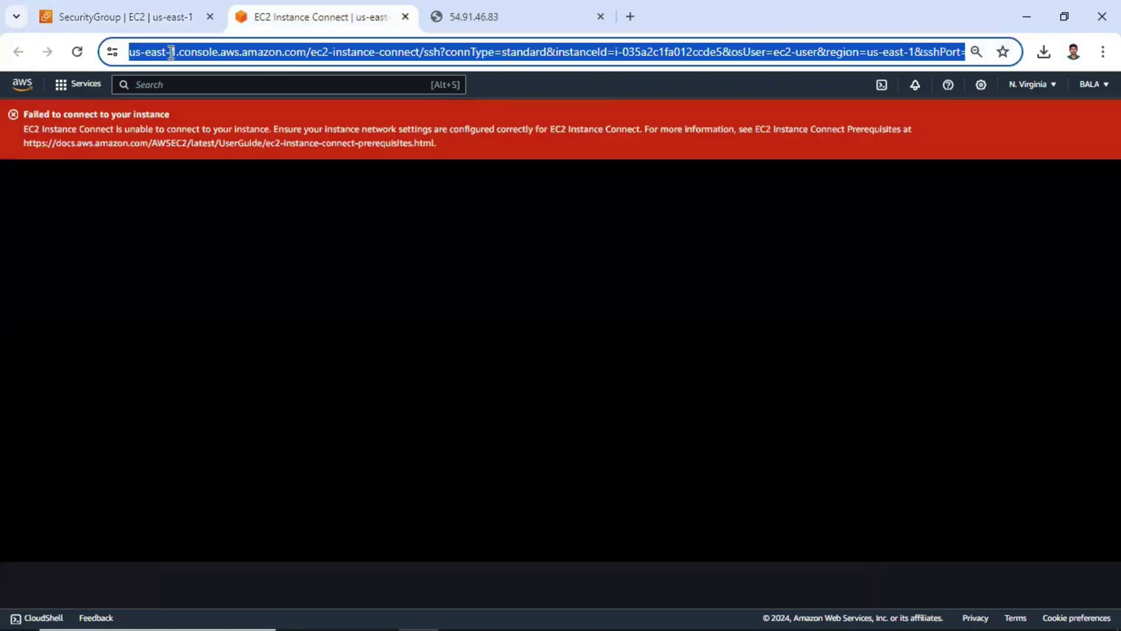
key("Return")
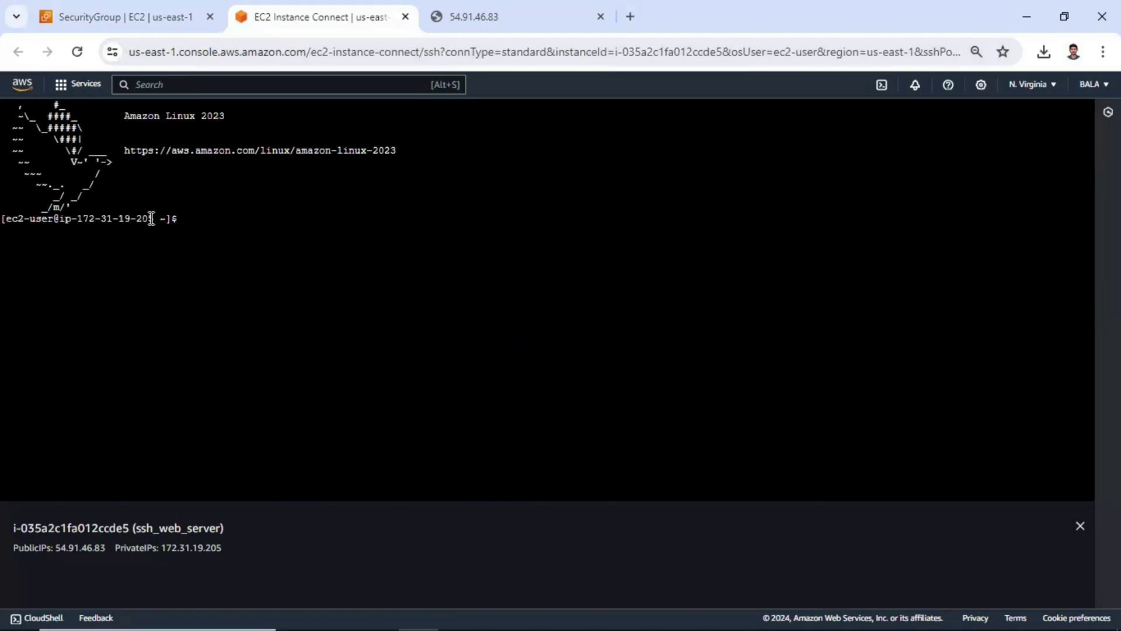
Compare the IP address in the terminal prompt with the private IPv4 address in the details of ssh_web_server
left_click_drag(153, 218, 77, 218)
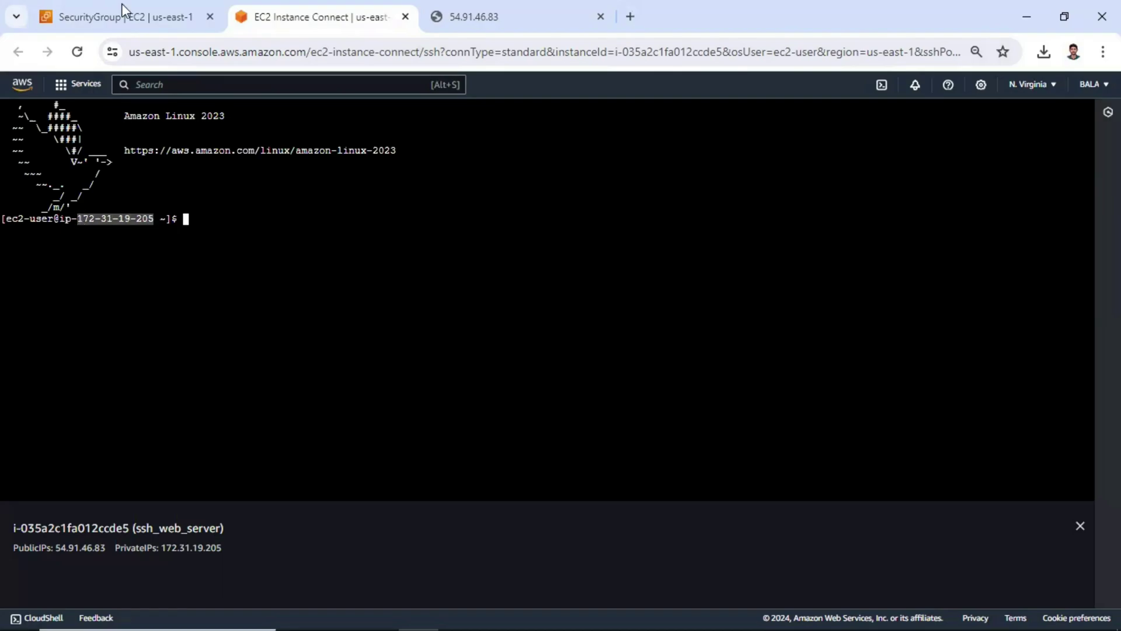
key("ctrl+Page_Up")
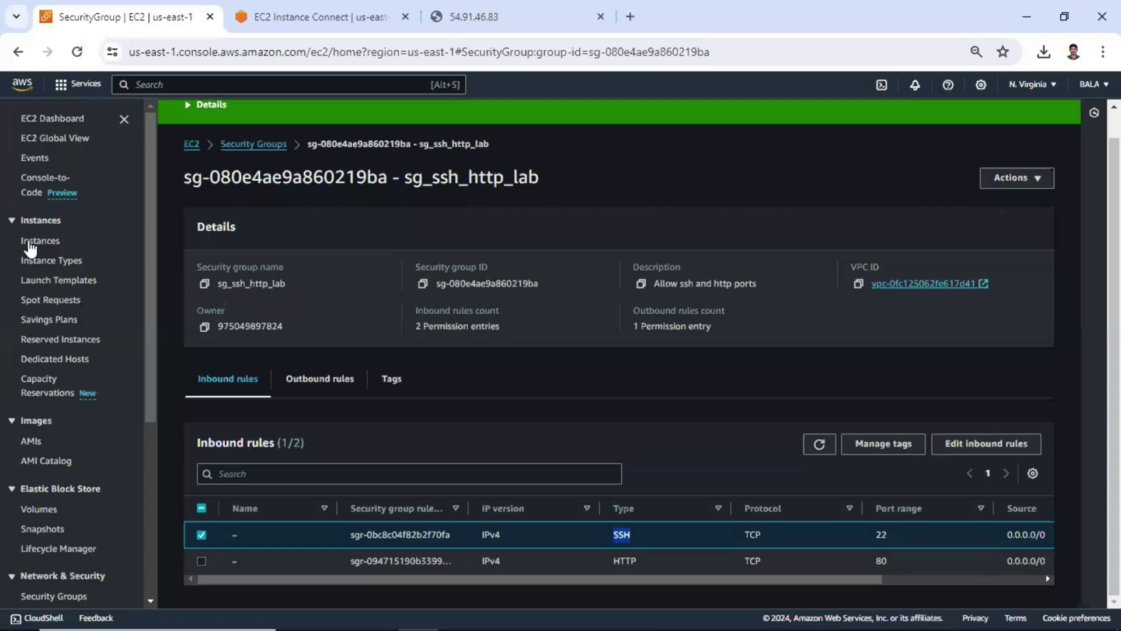
left_click(36, 242)
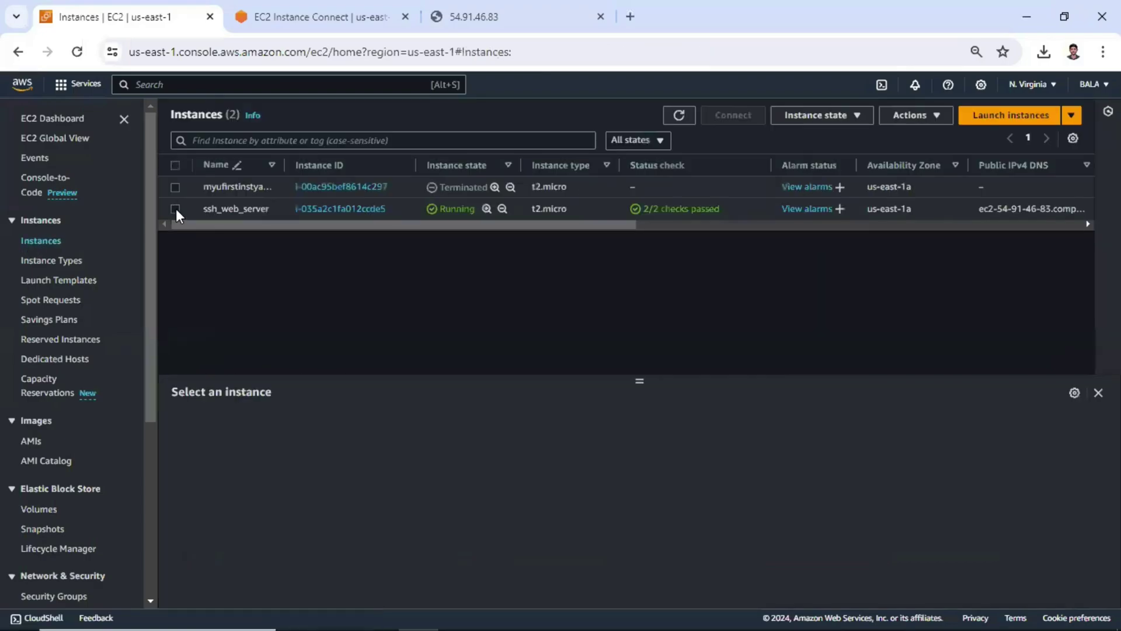
left_click(175, 209)
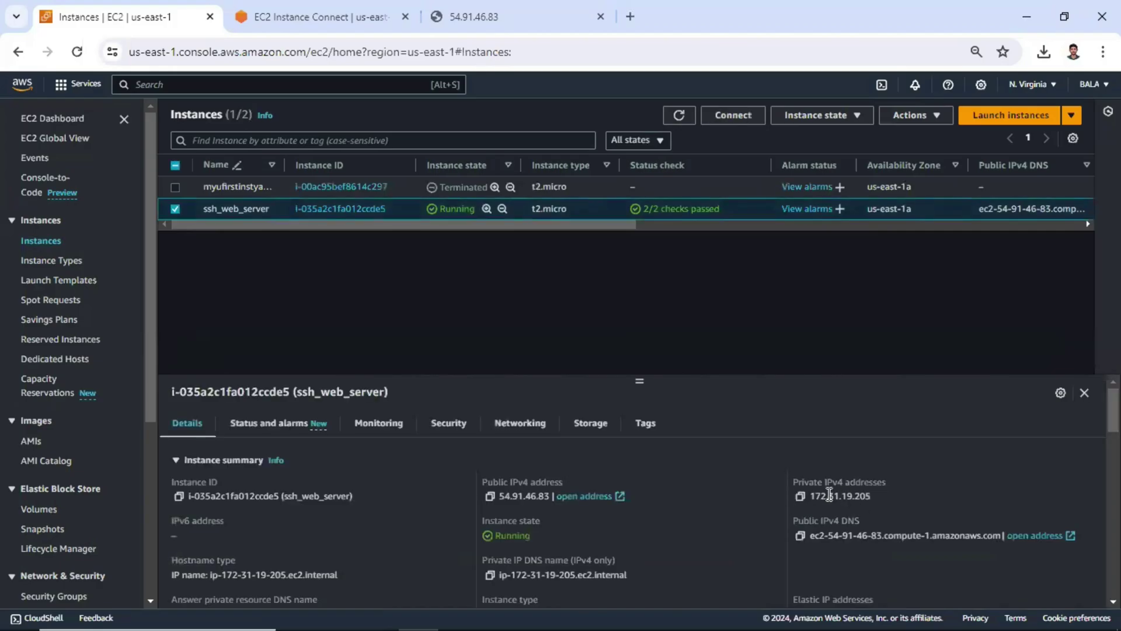
left_click_drag(809, 496, 871, 496)
left_click(252, 22)
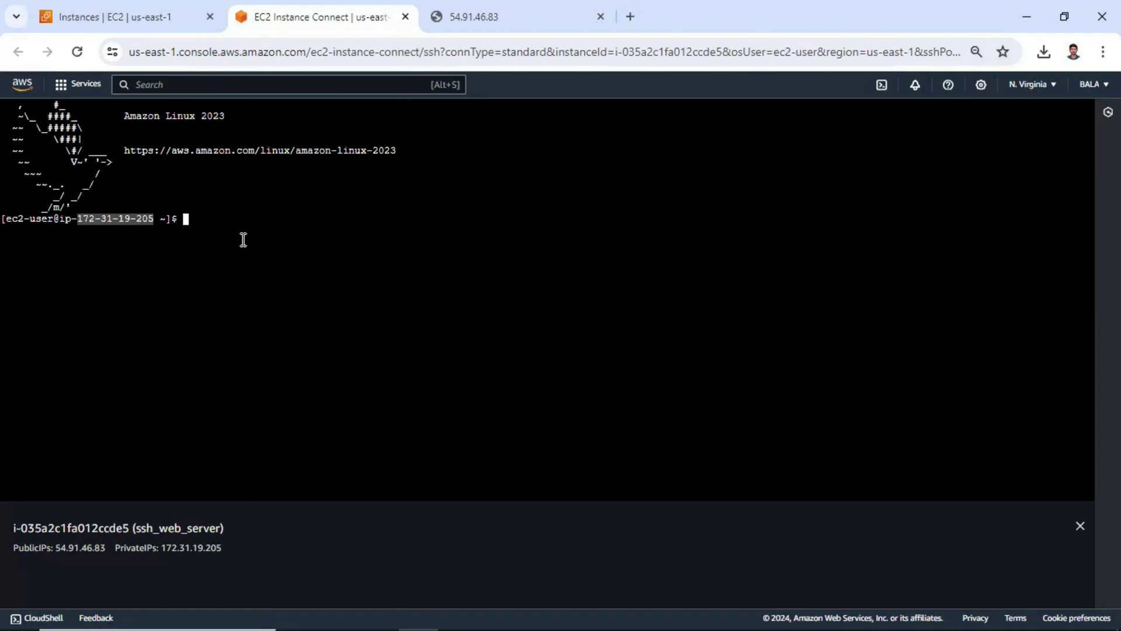
Open the list of security groups and check the inbound and outbound rules counts of sg_ssh_http_lab
left_click(132, 21)
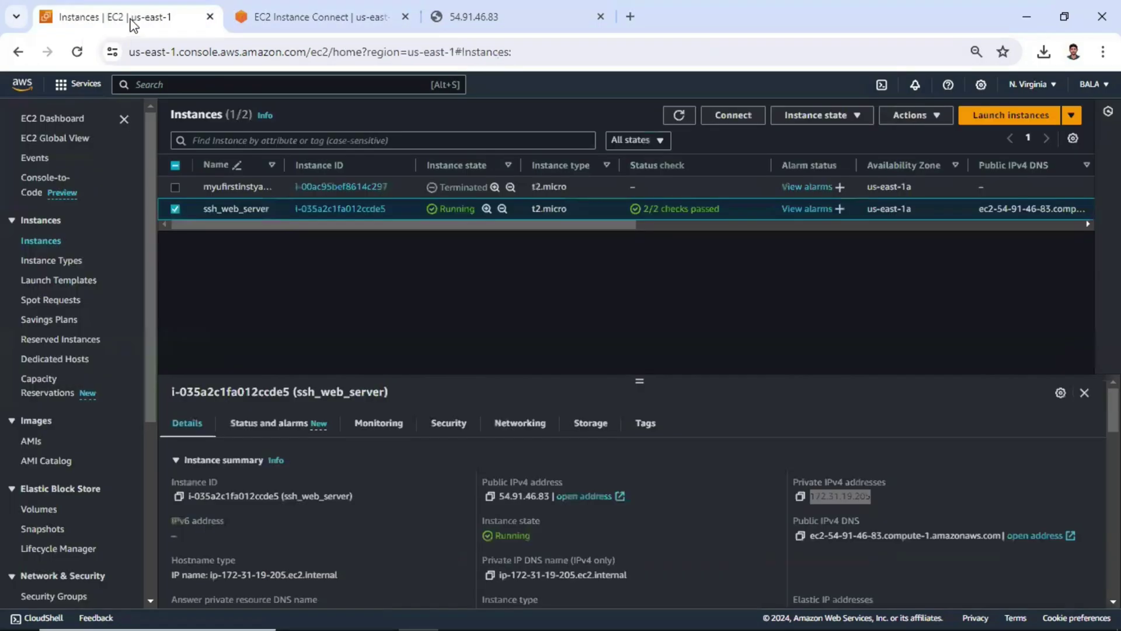
scroll(65, 450, "down", 3)
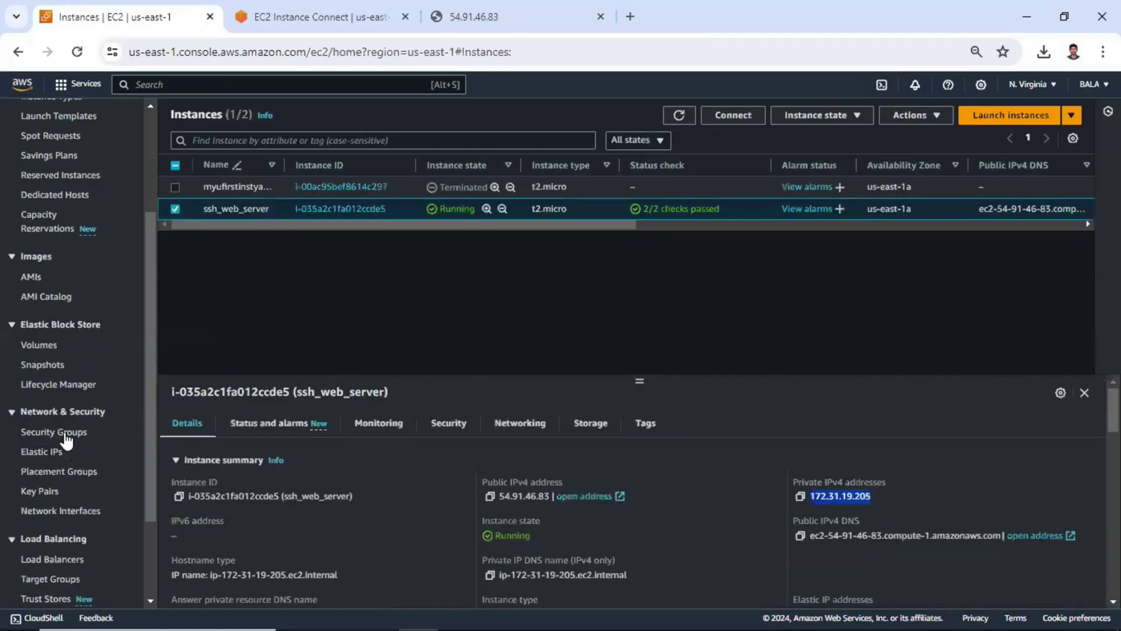
left_click(65, 431)
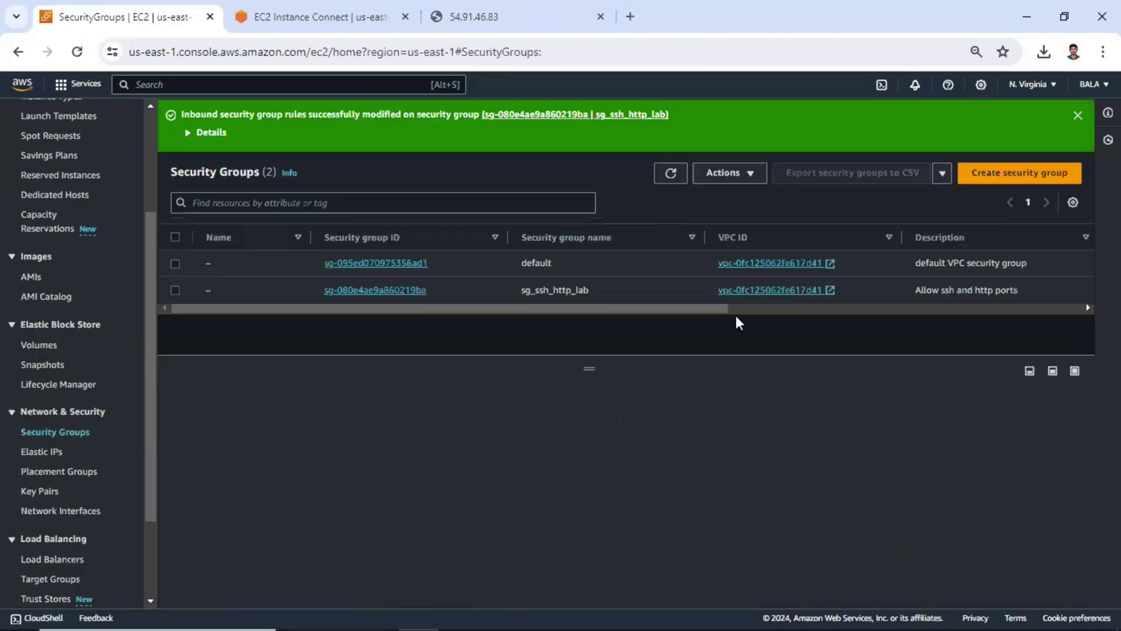
left_click_drag(951, 315, 1036, 315)
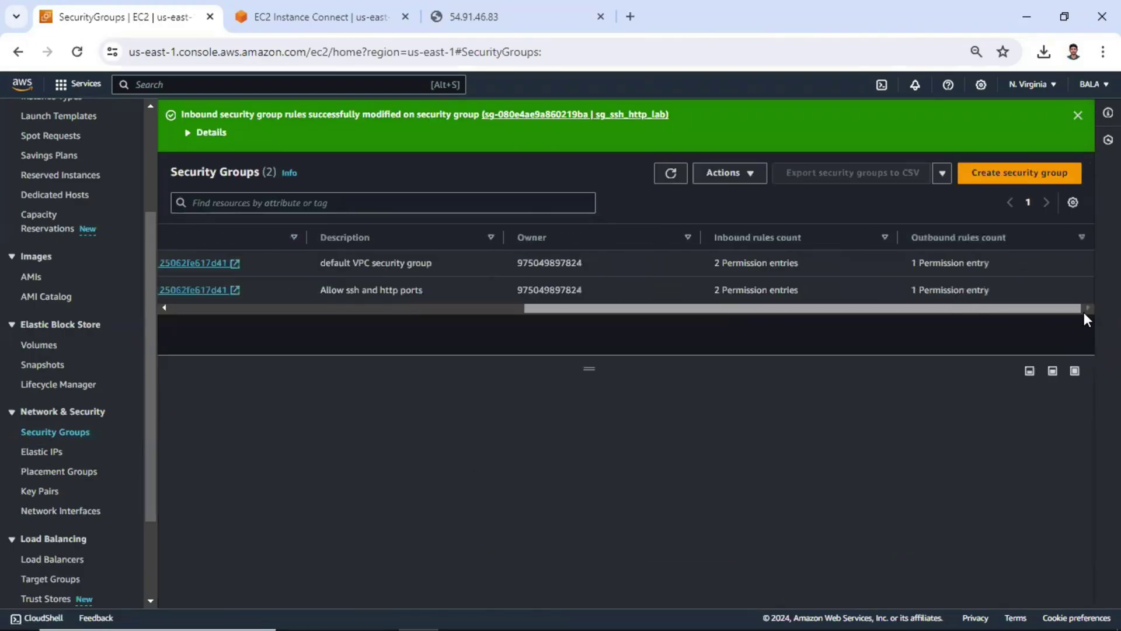
left_click_drag(738, 308, 541, 308)
left_click_drag(376, 209, 322, 210)
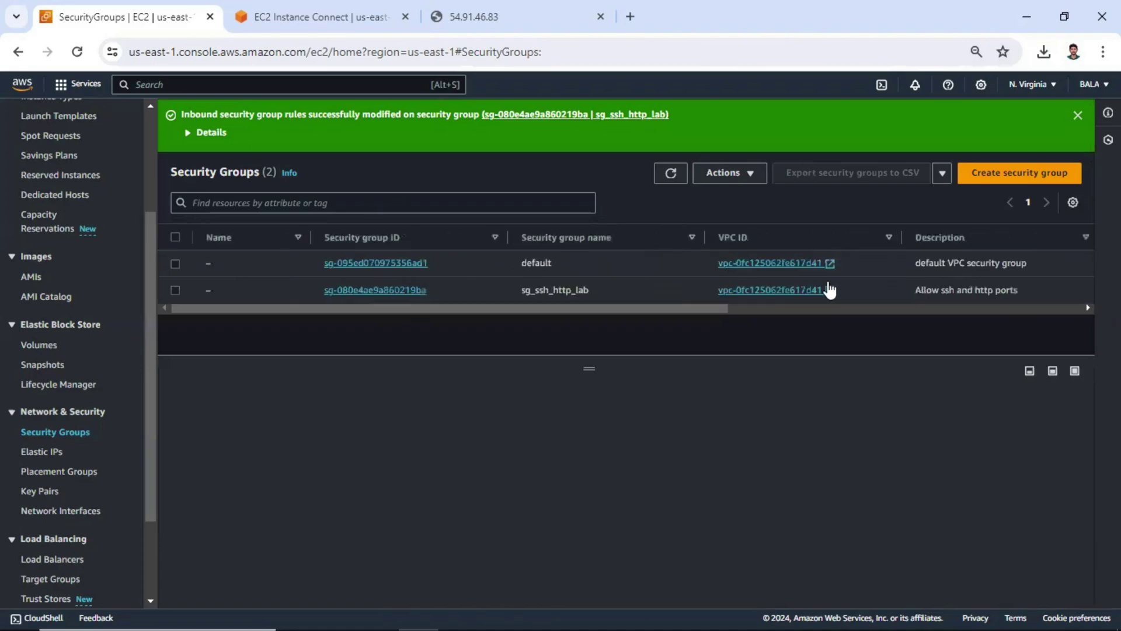